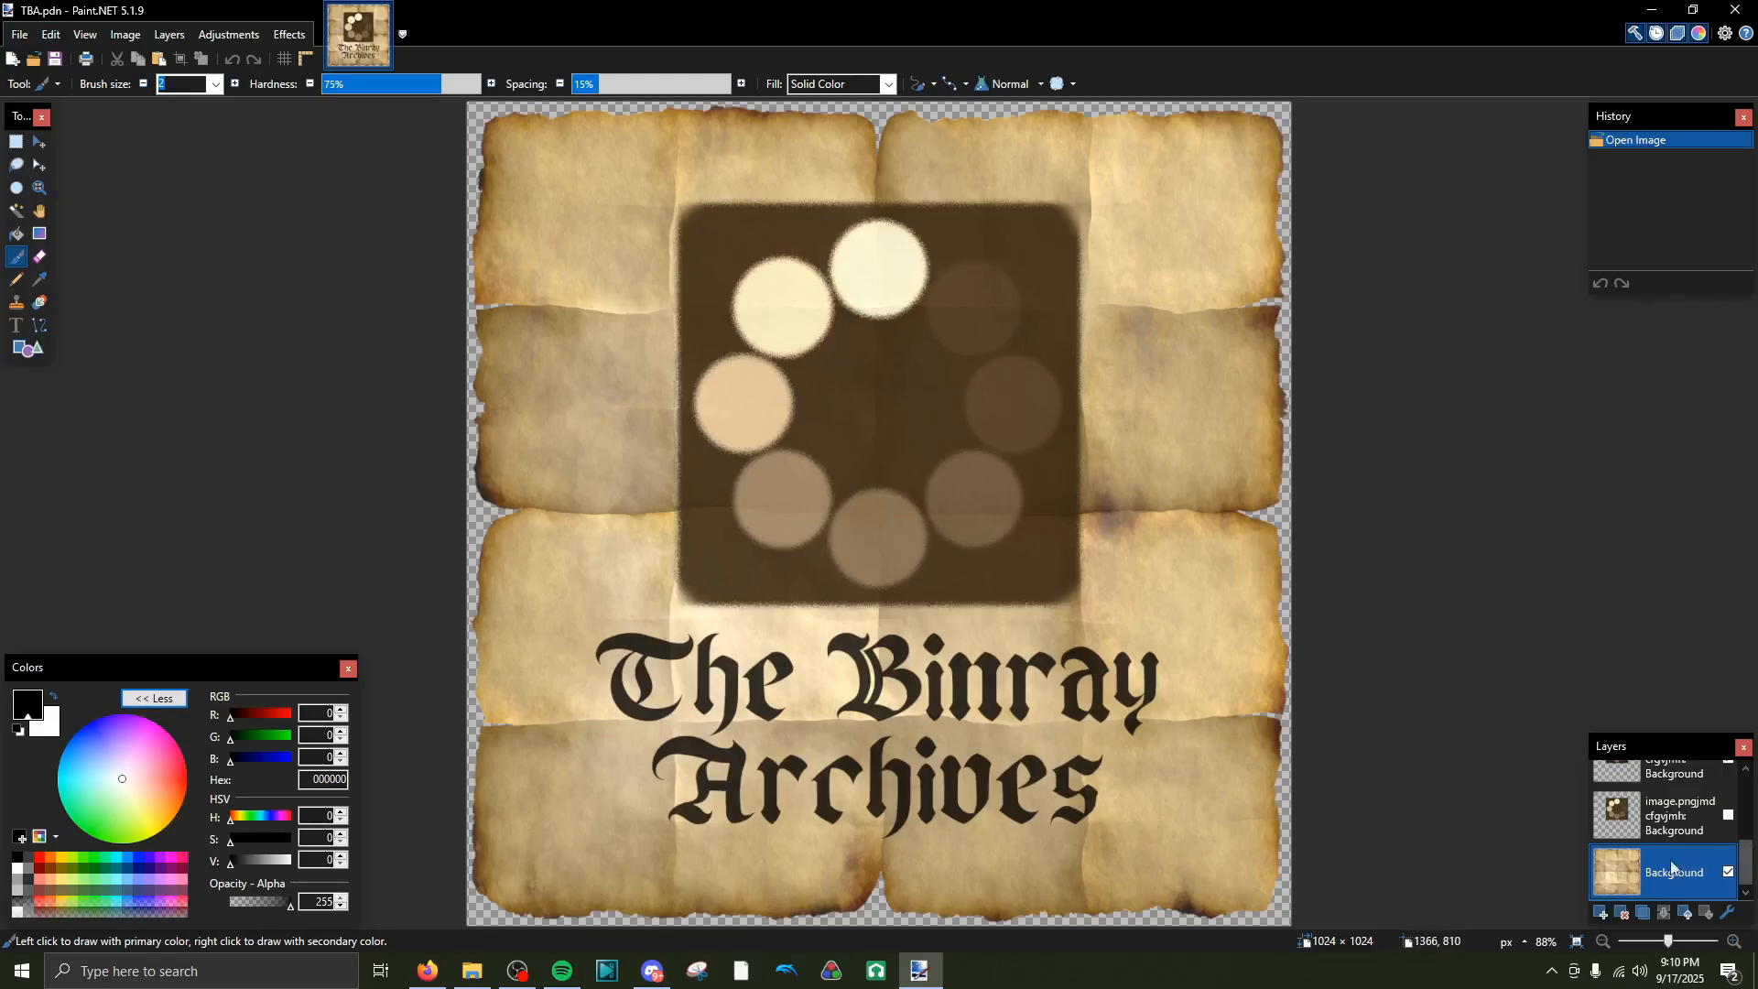
Hide Layer 4 with the title text and save the image as a copy named TBAdeuiobsuidbisubdubgs.pdn
scroll(1649, 862, "up", 4)
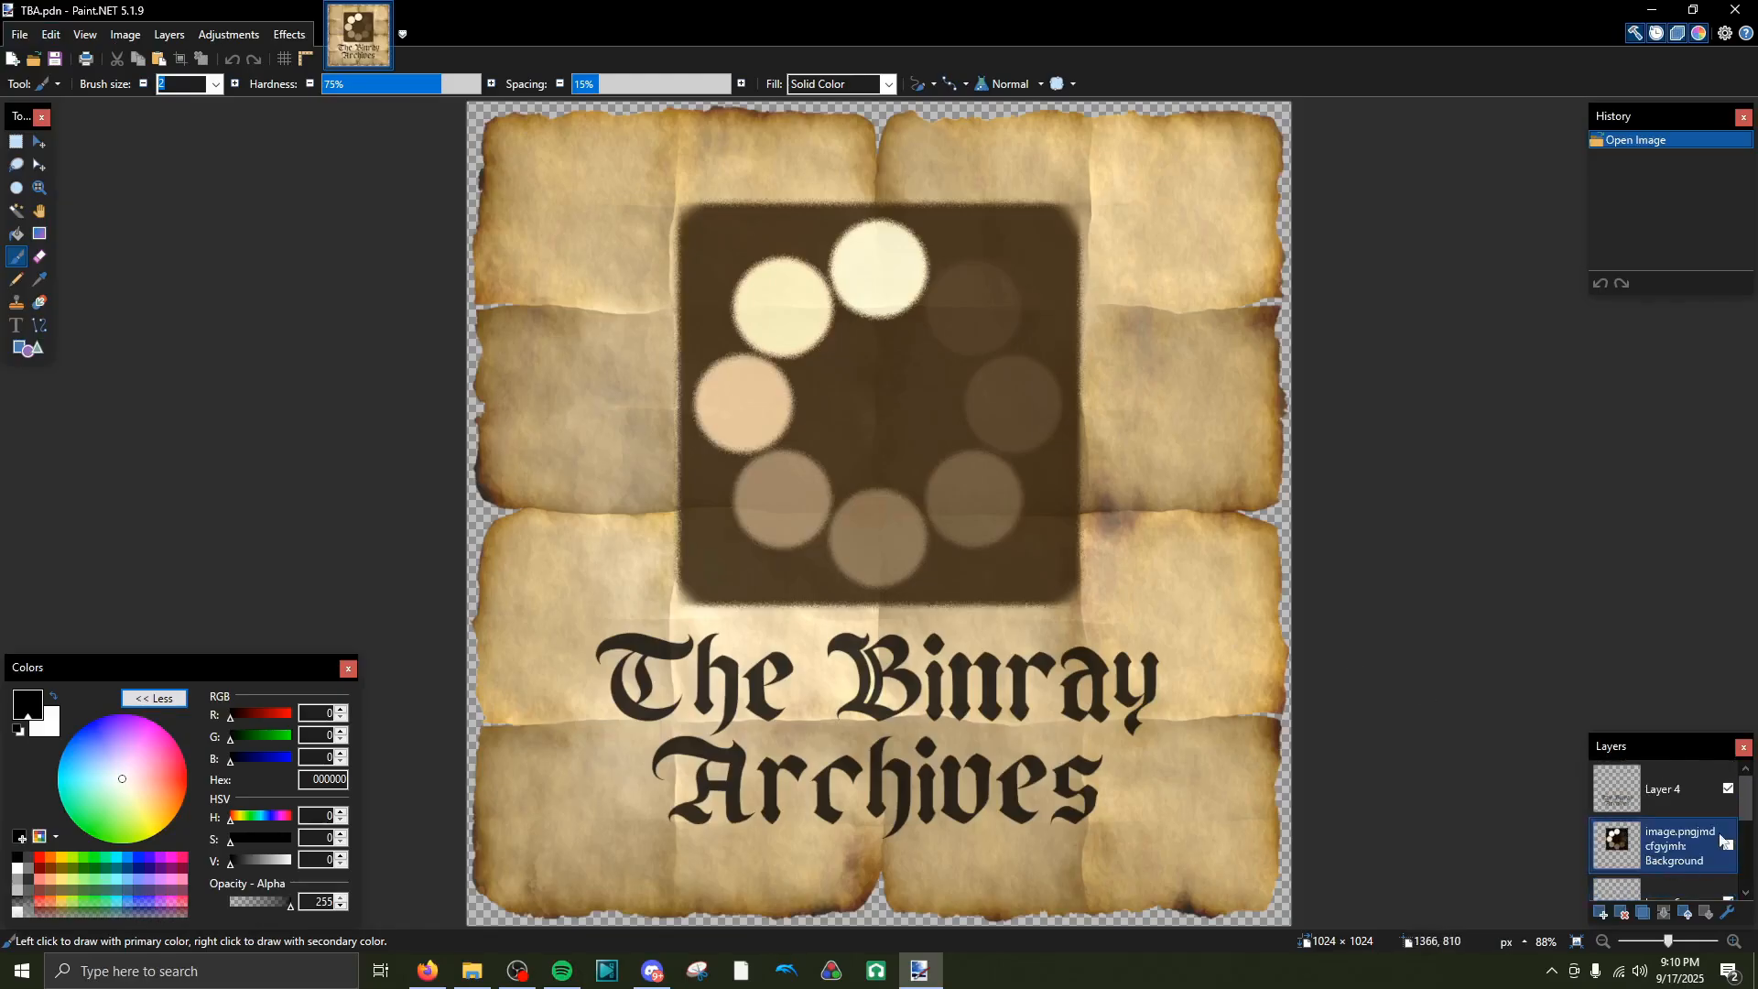
left_click(1729, 788)
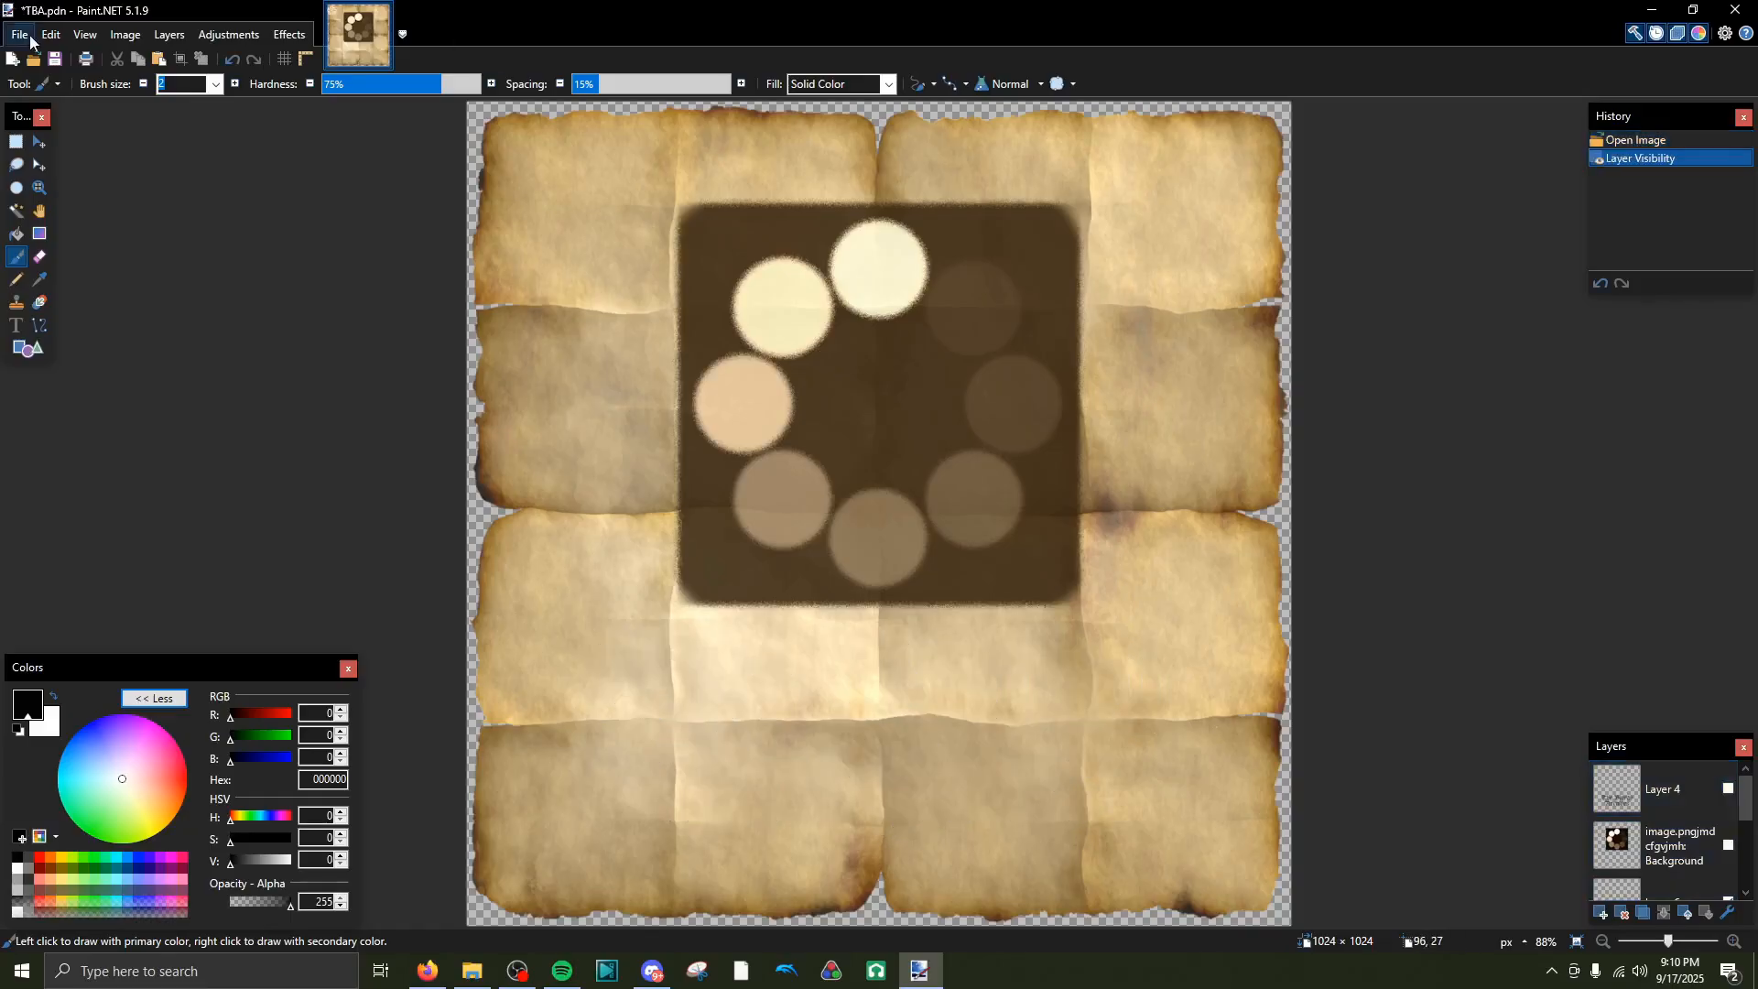
left_click(21, 35)
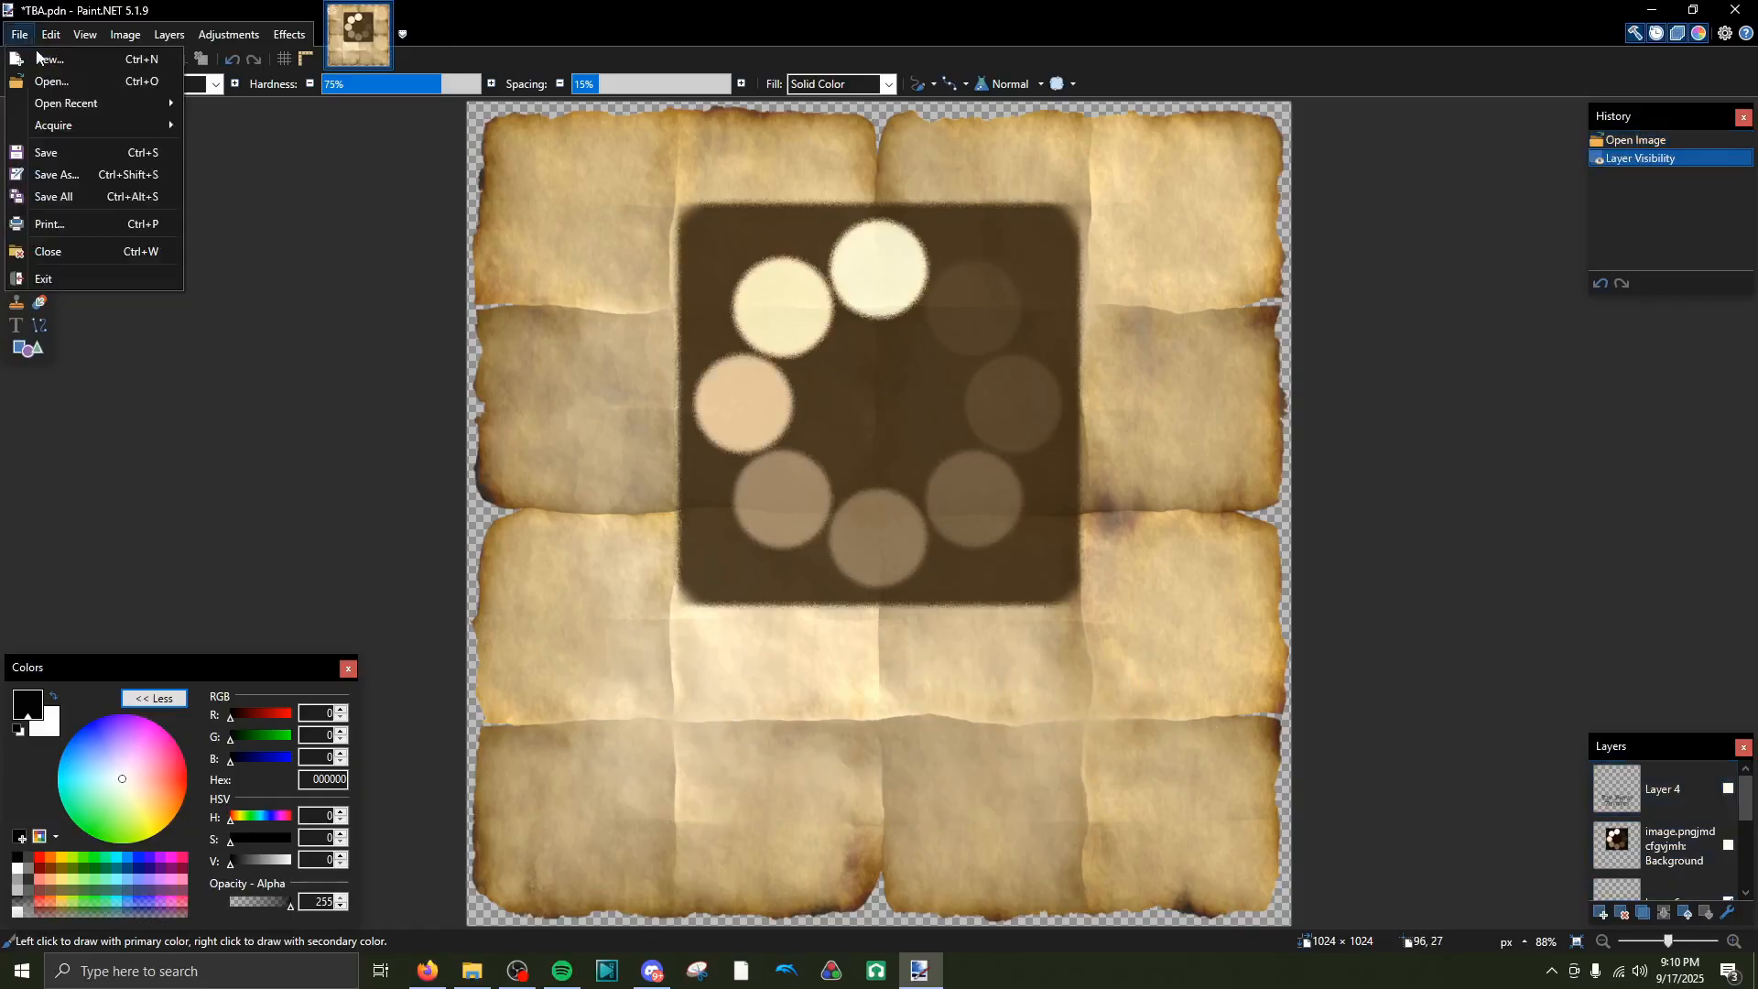
left_click(86, 173)
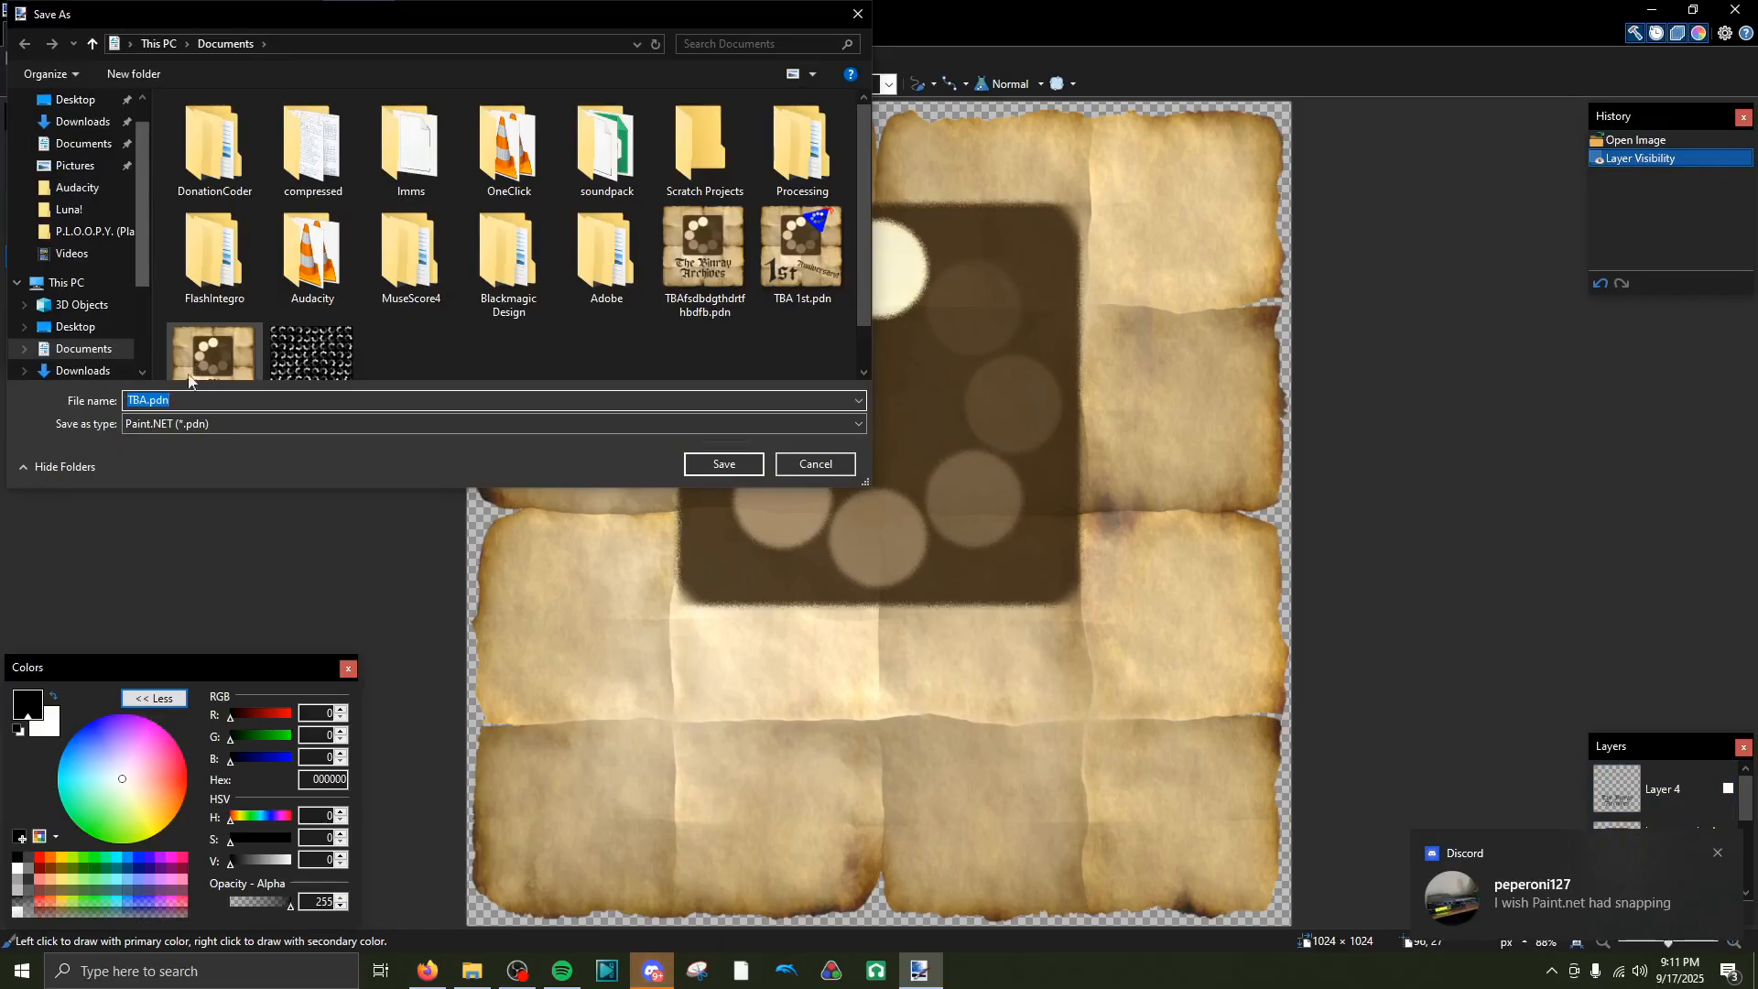
left_click(149, 400)
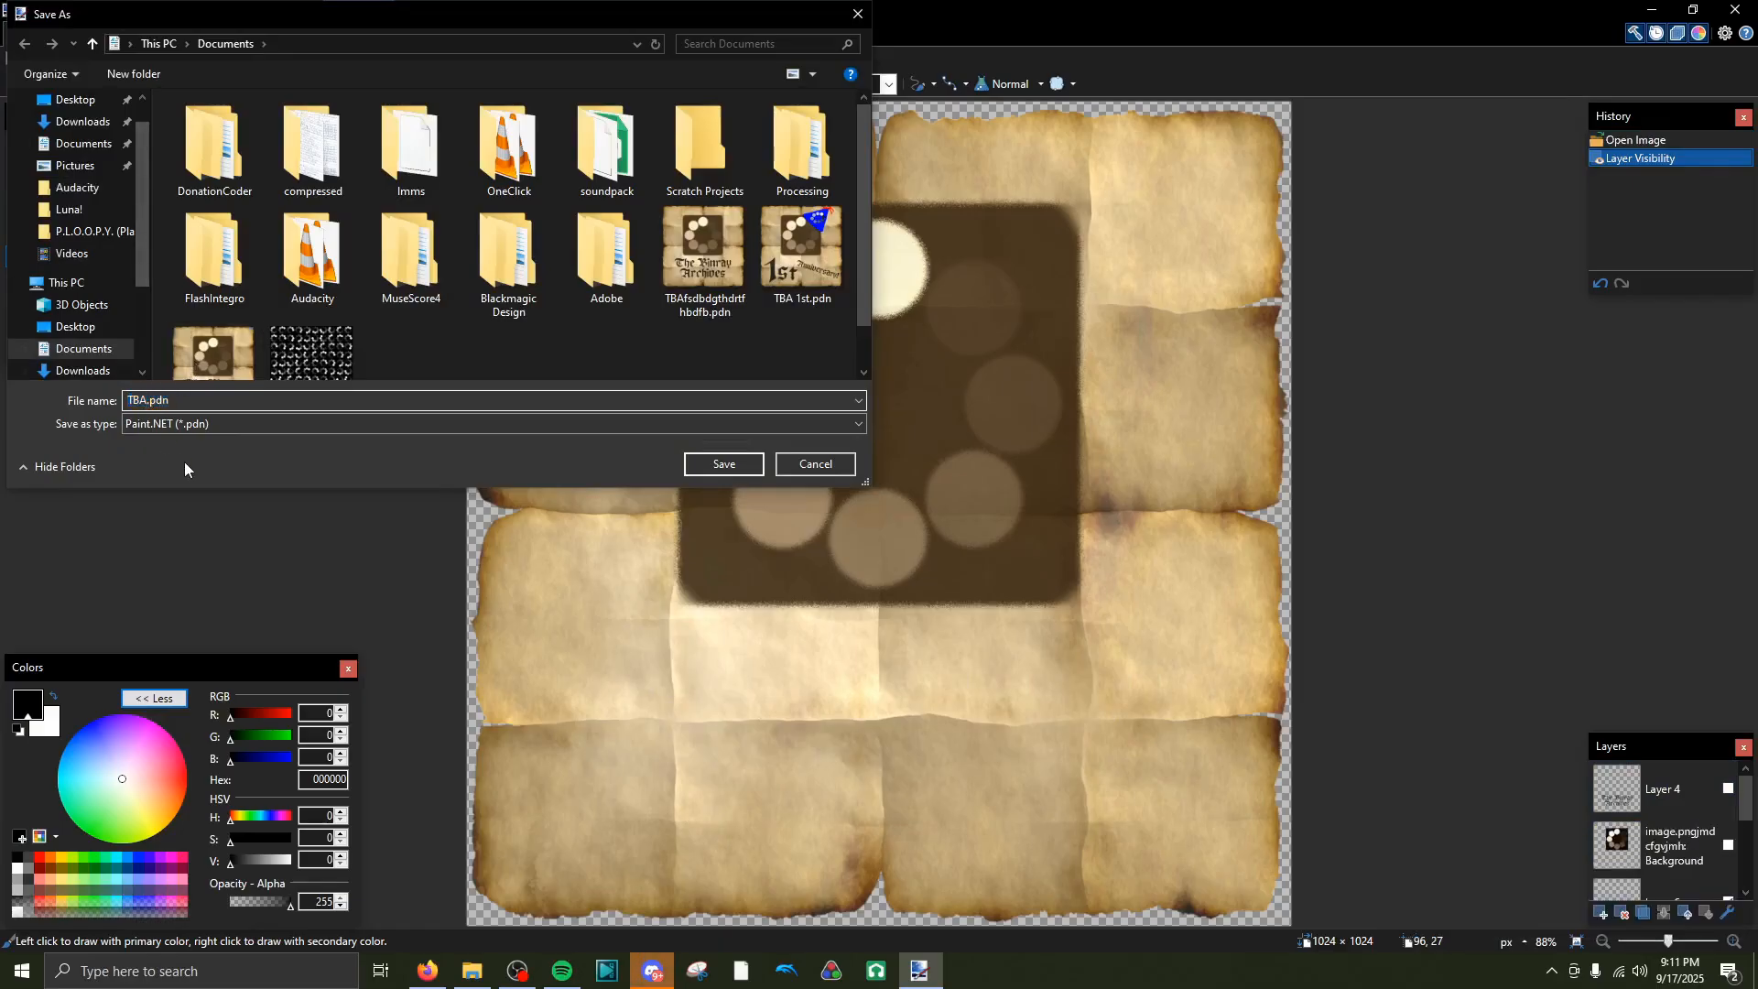
type("deuiobsuidbisubdubgs")
key("Return")
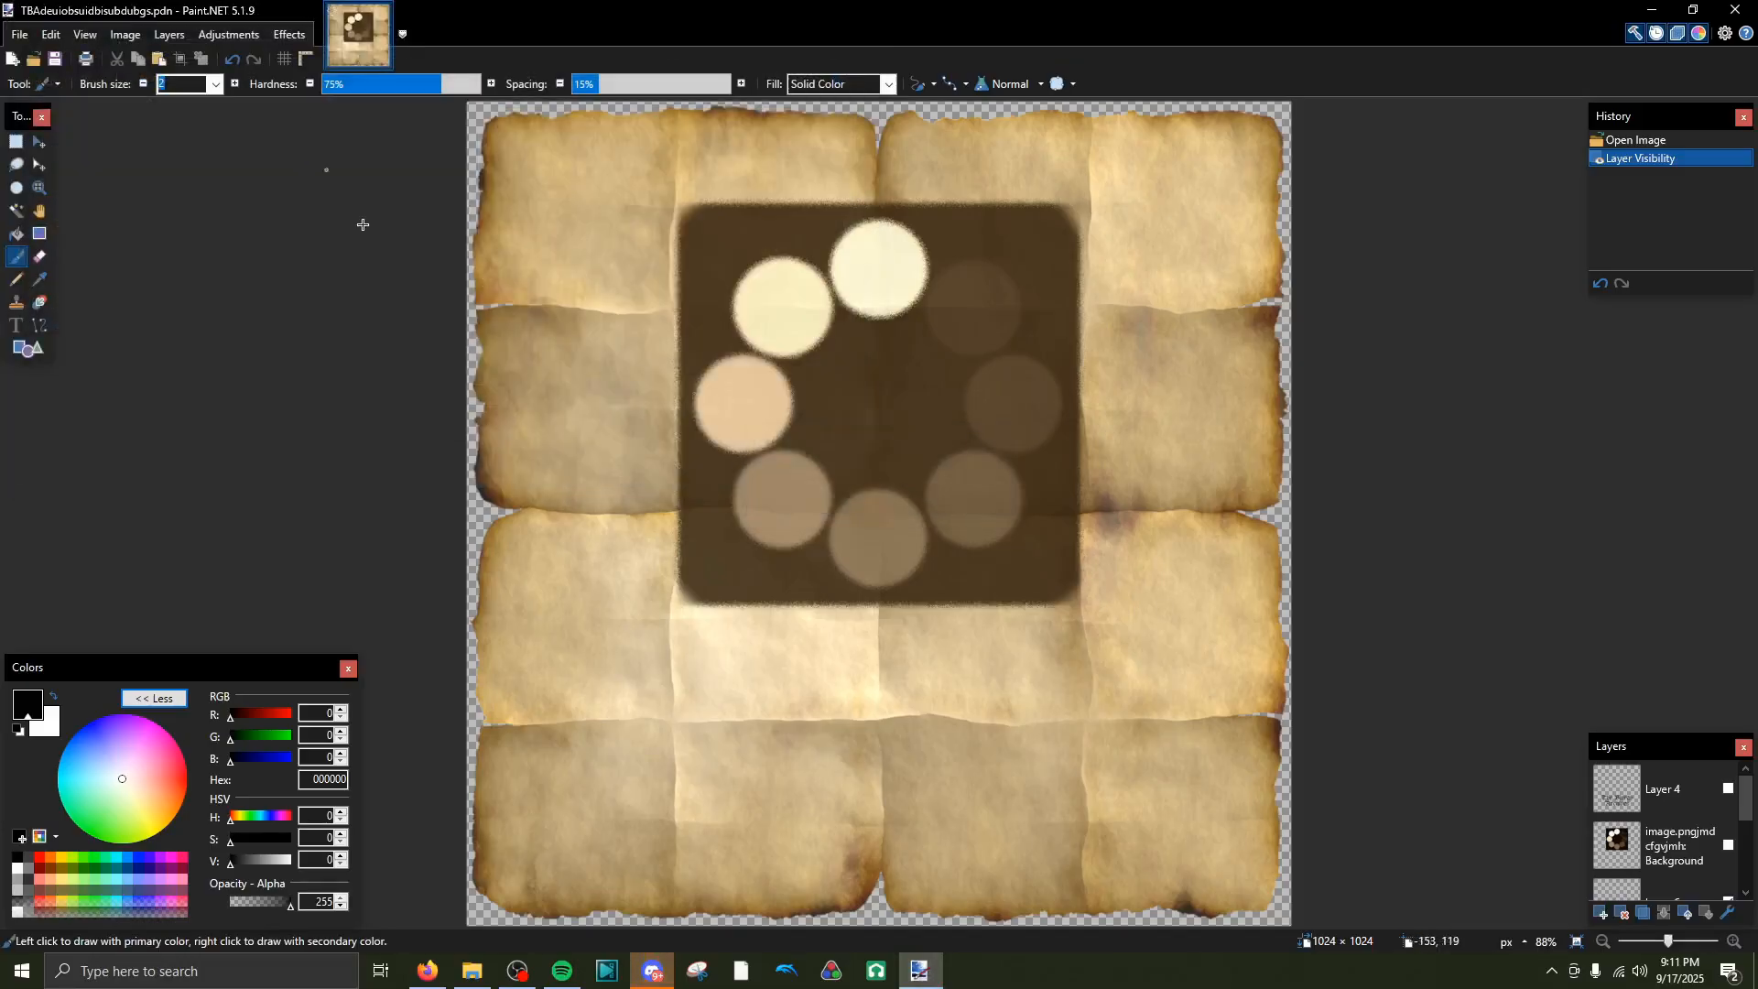
Import image.pngjmdcfgvjmh.png from the Downloads folder as a new layer
left_click(19, 33)
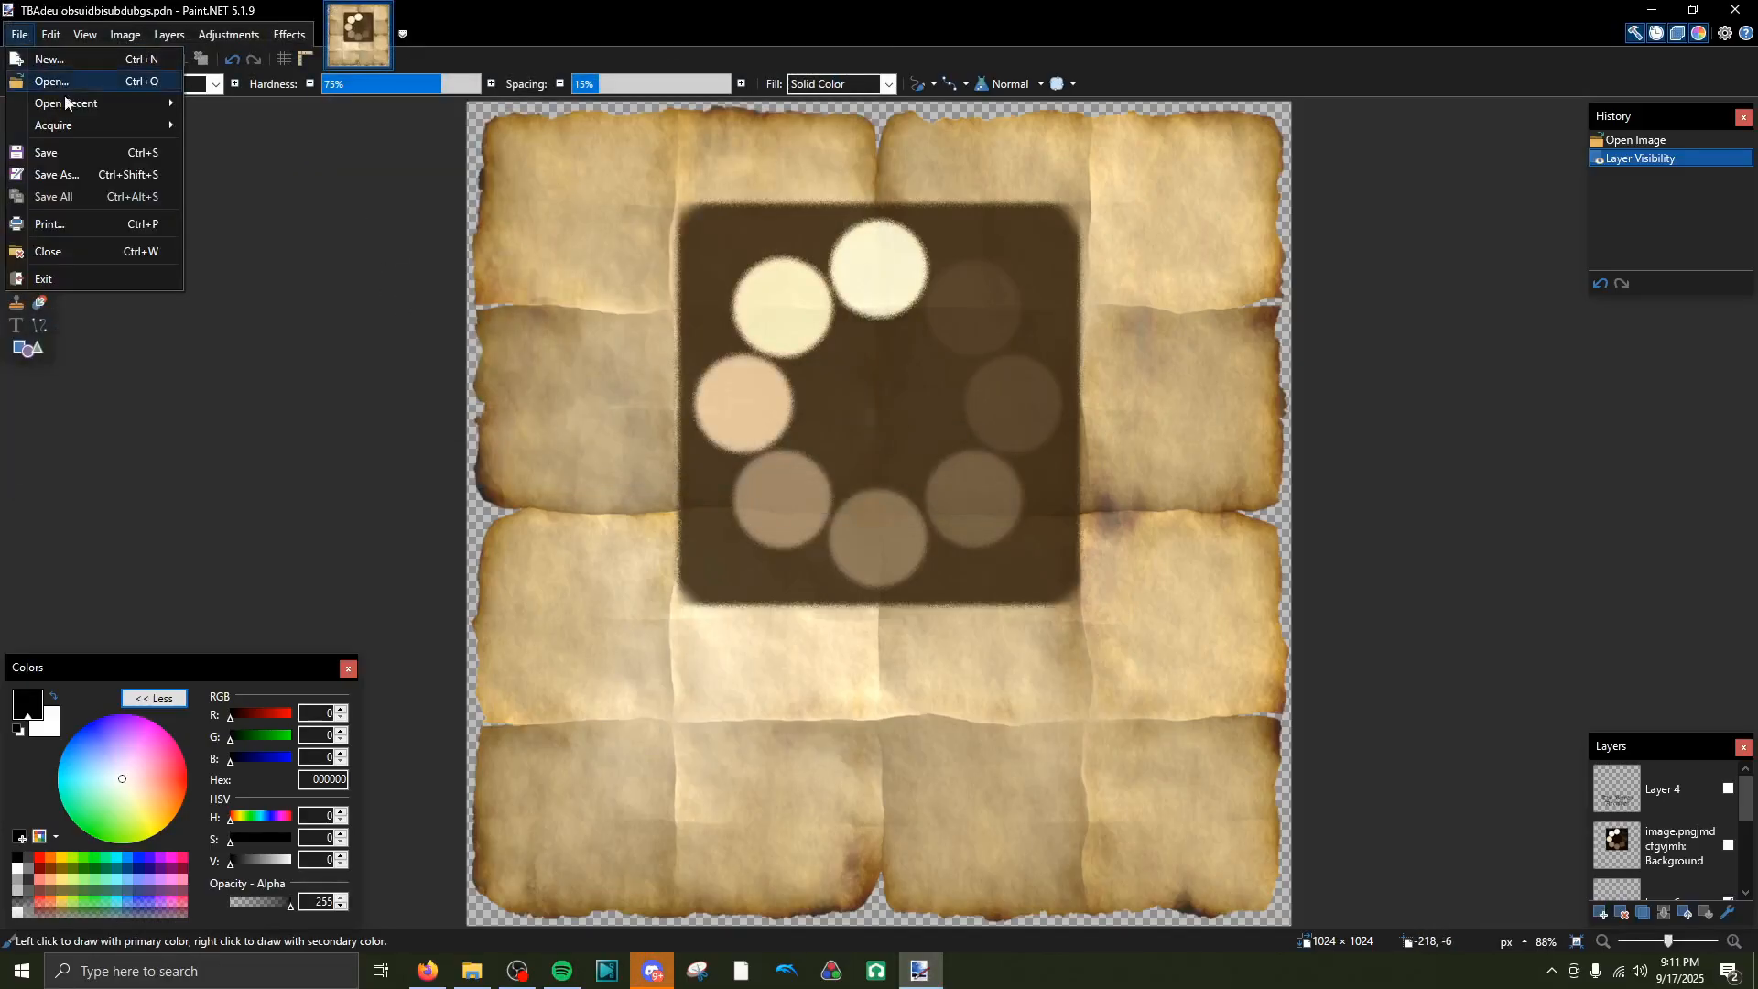
left_click(128, 36)
left_click(169, 33)
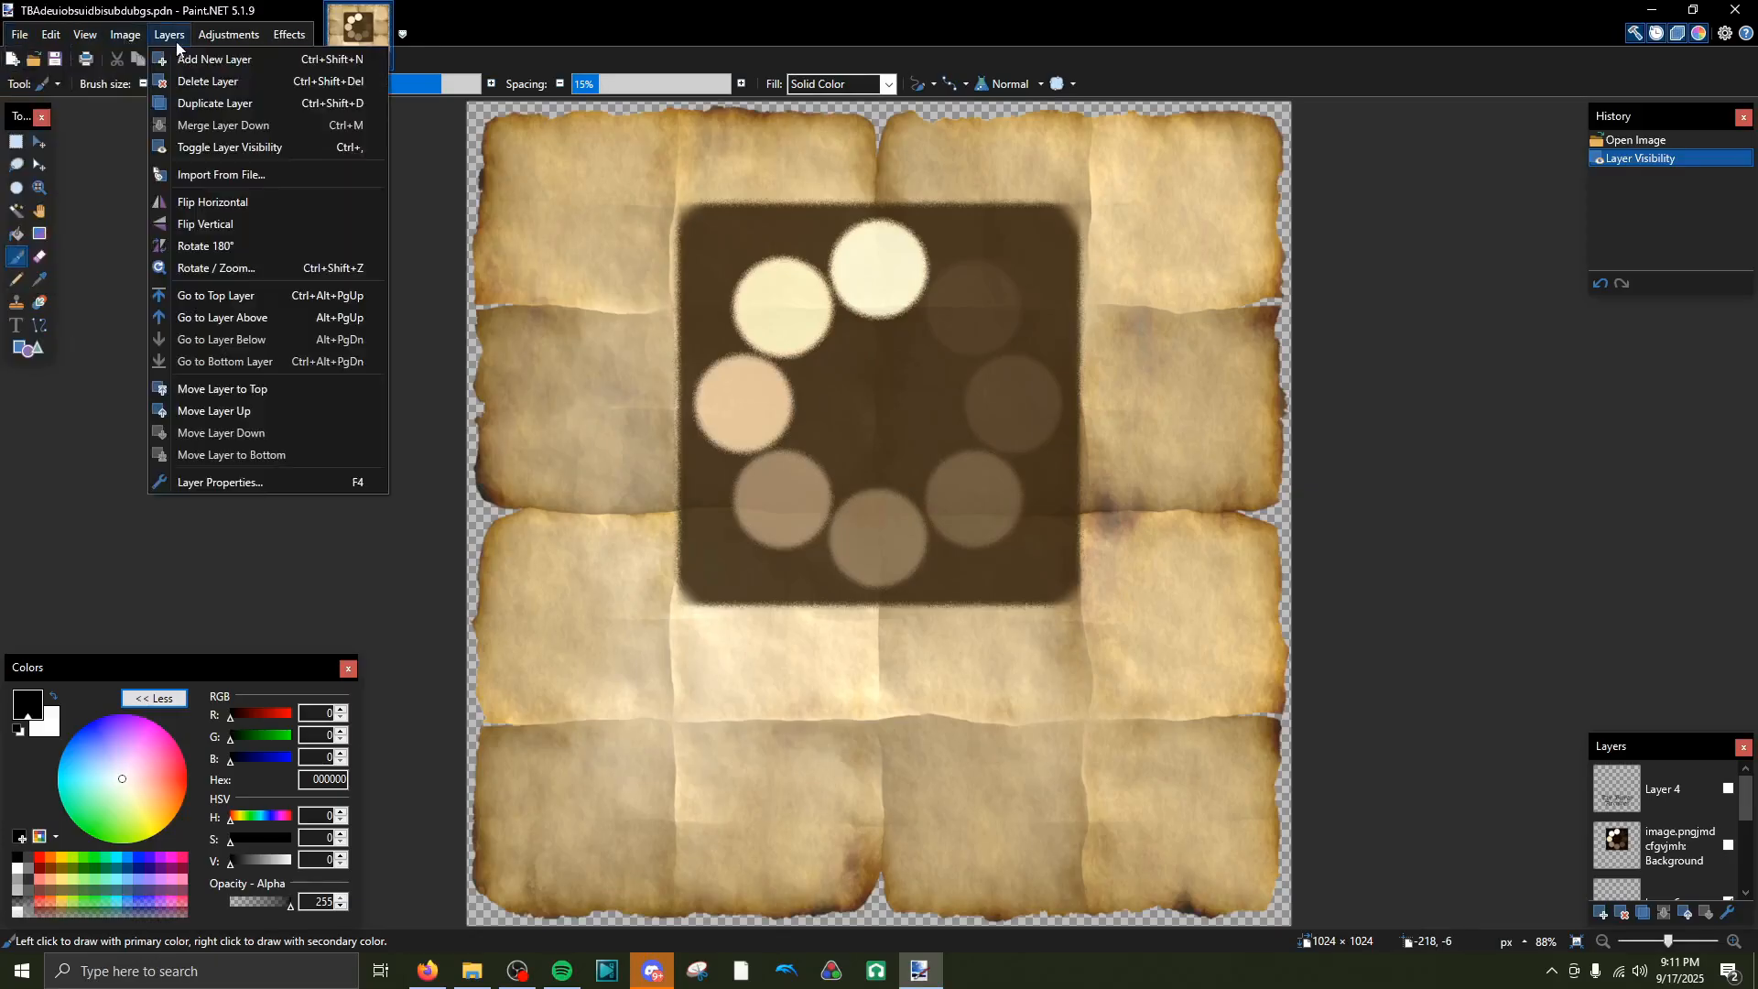
left_click(229, 176)
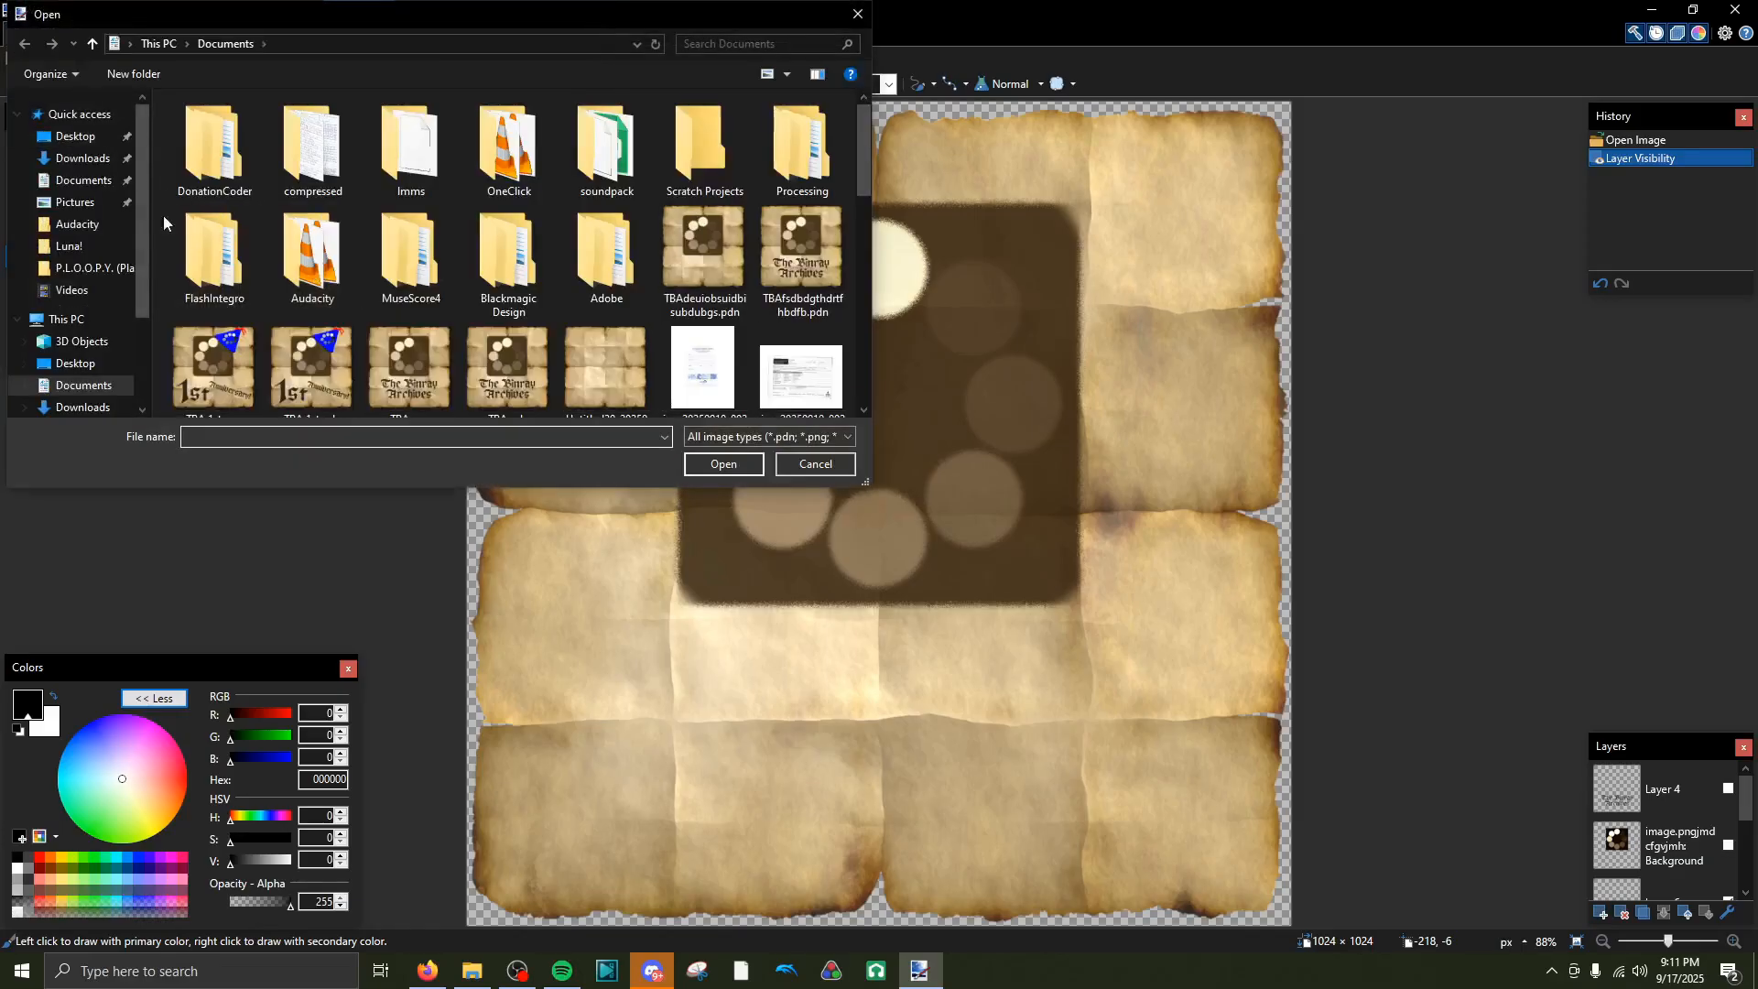
left_click(96, 407)
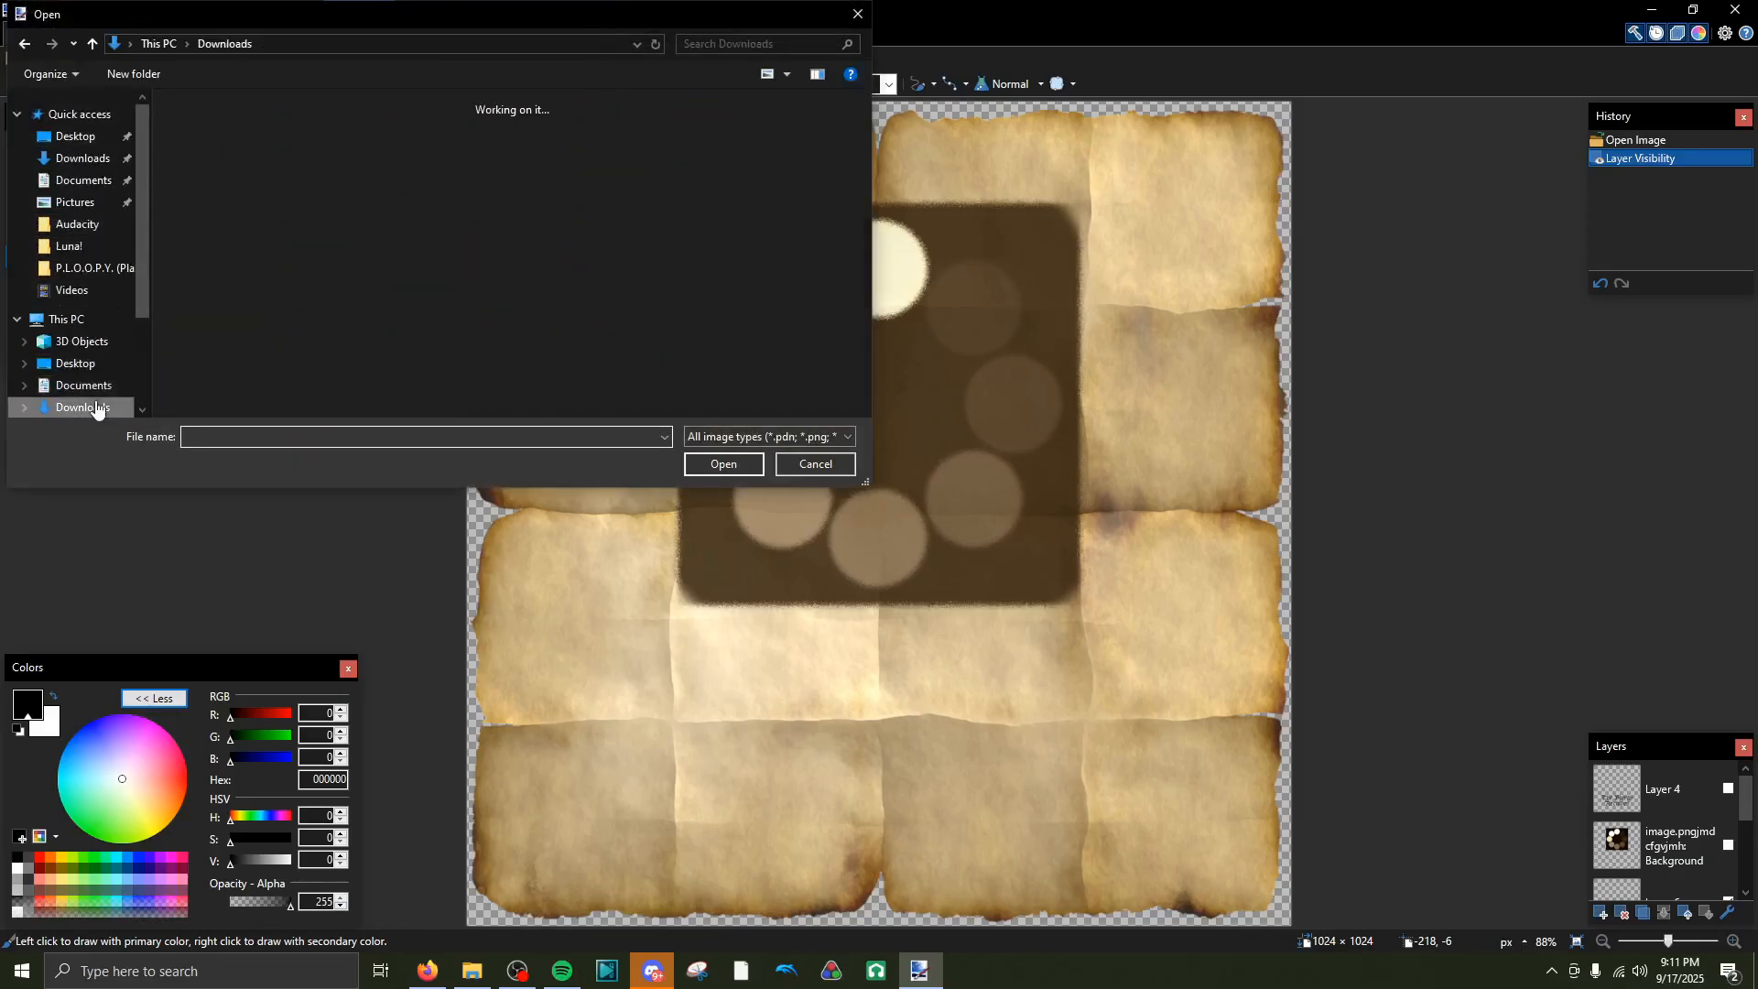
scroll(278, 323, "down", 3)
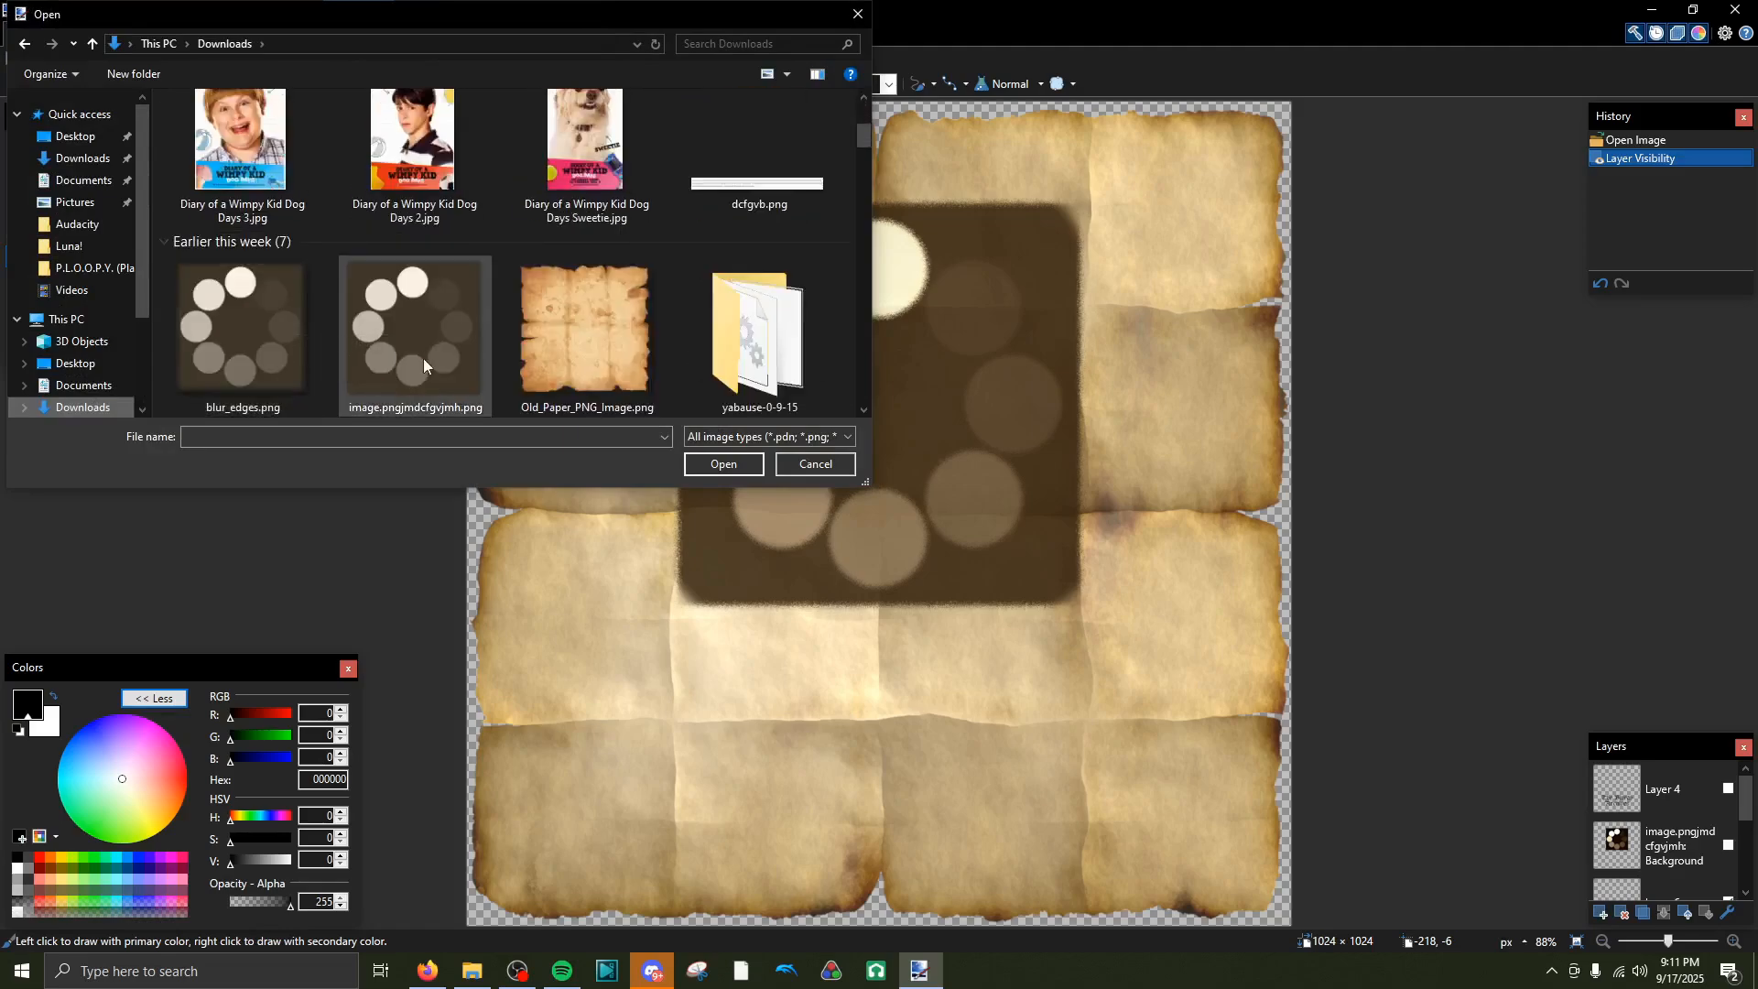
left_click(409, 327)
left_click(265, 352)
left_click(448, 320)
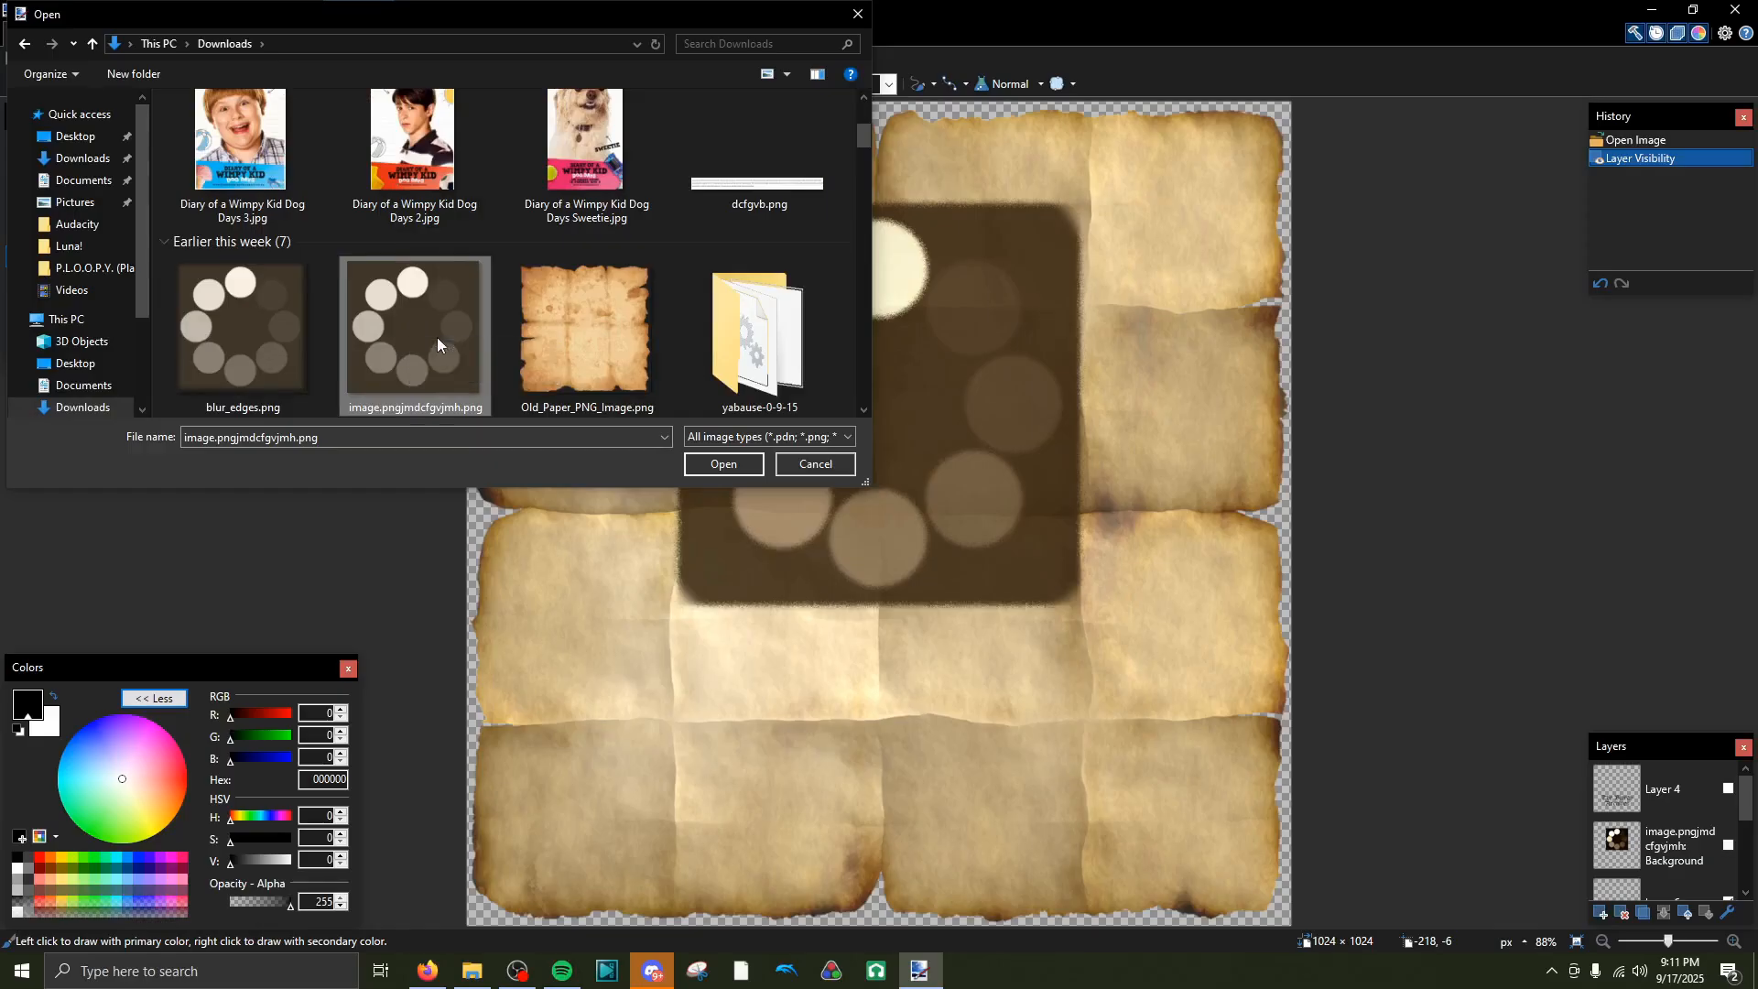
double_click(438, 337)
Move the imported picture to the parchment's lower-left area and enlarge it to about 331 × 331 pixels
left_click_drag(531, 293, 593, 830)
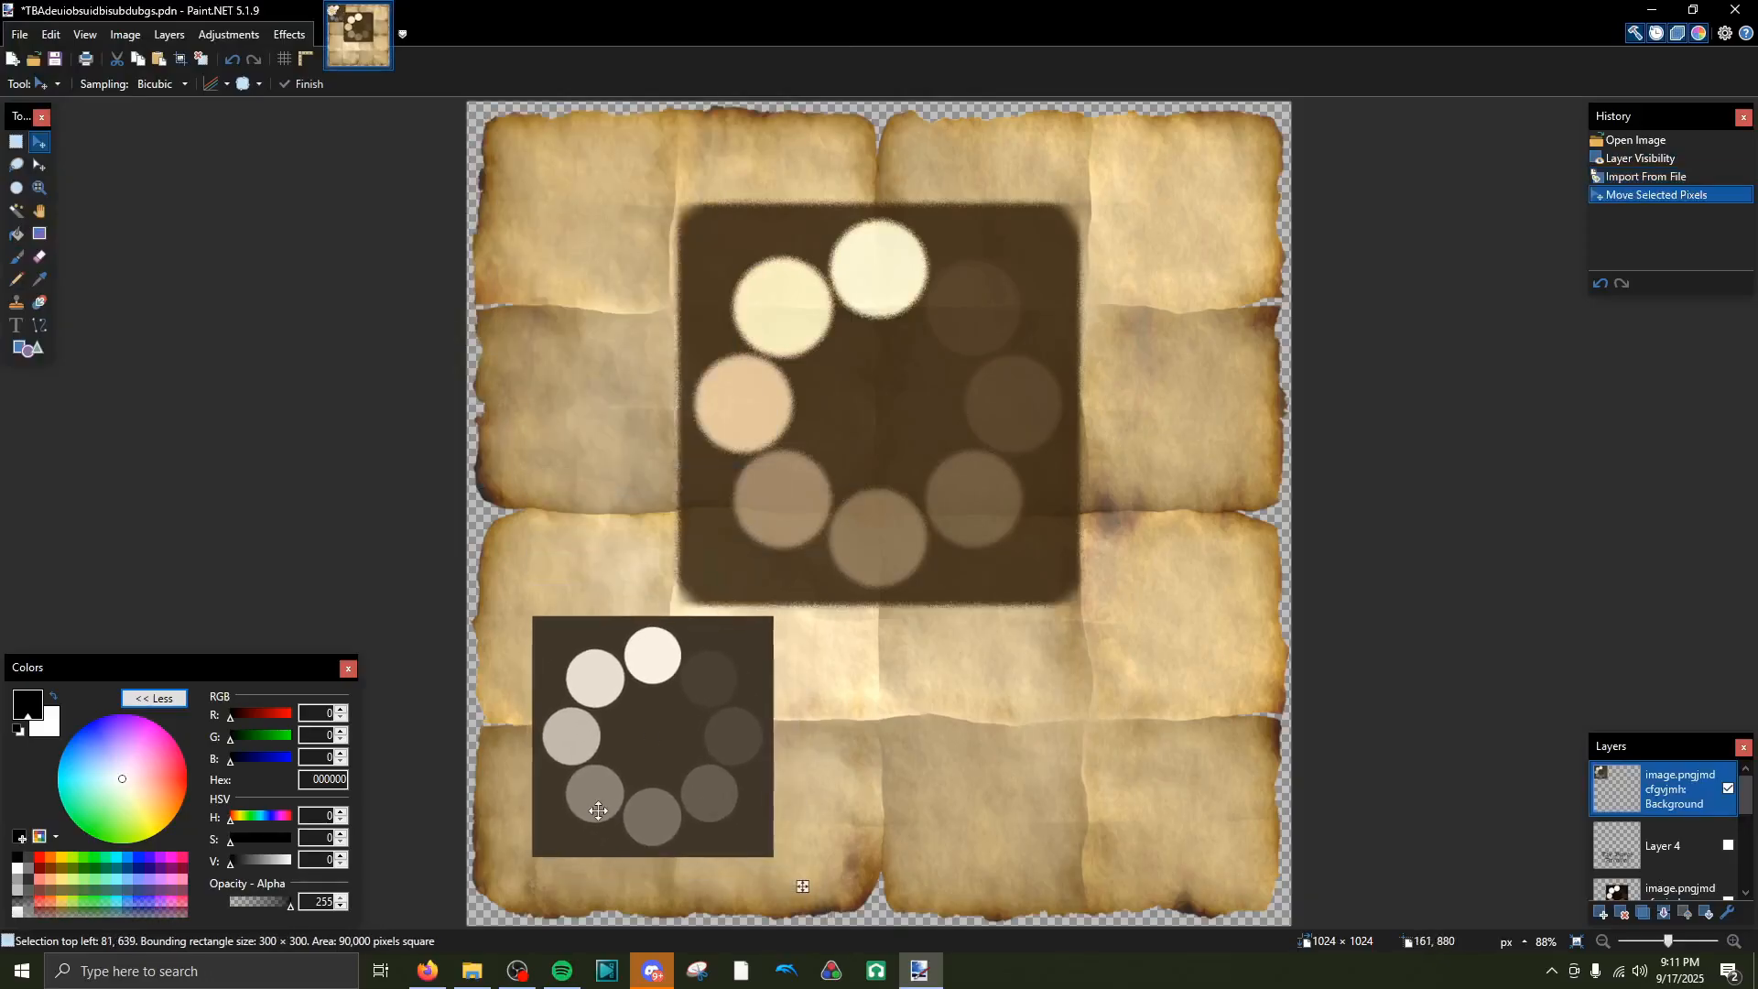
left_click_drag(774, 859, 798, 880)
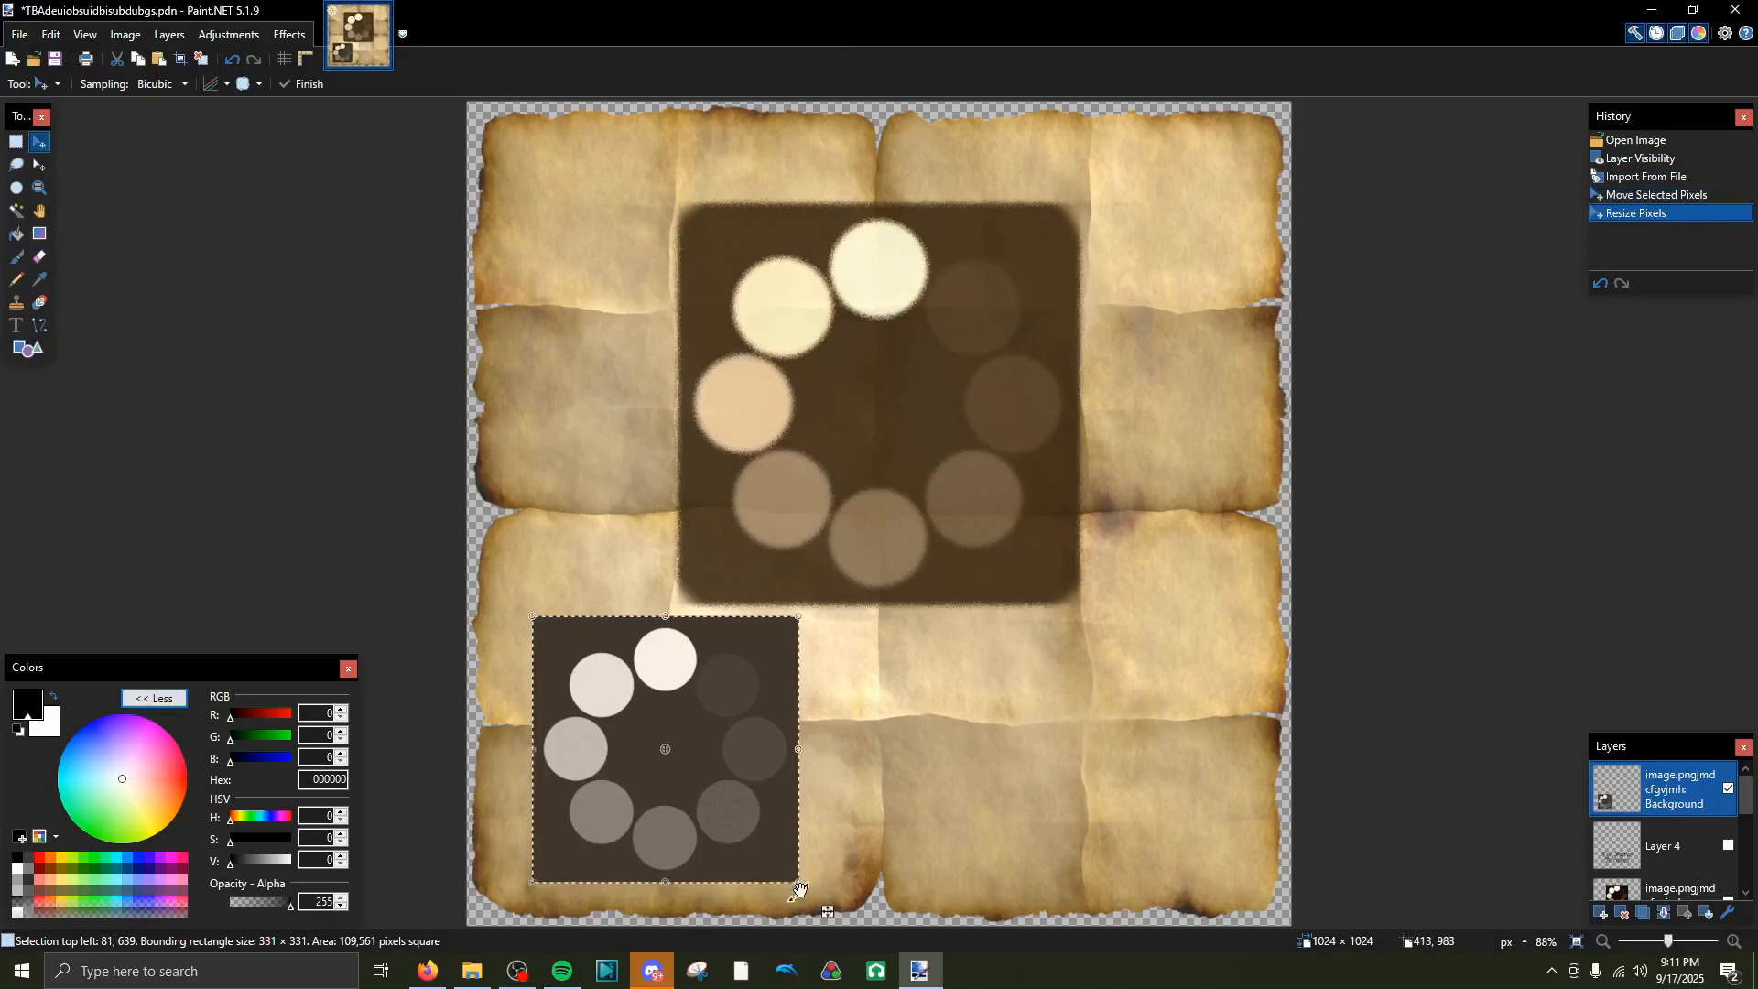
left_click_drag(799, 884, 810, 464)
key("ctrl+z")
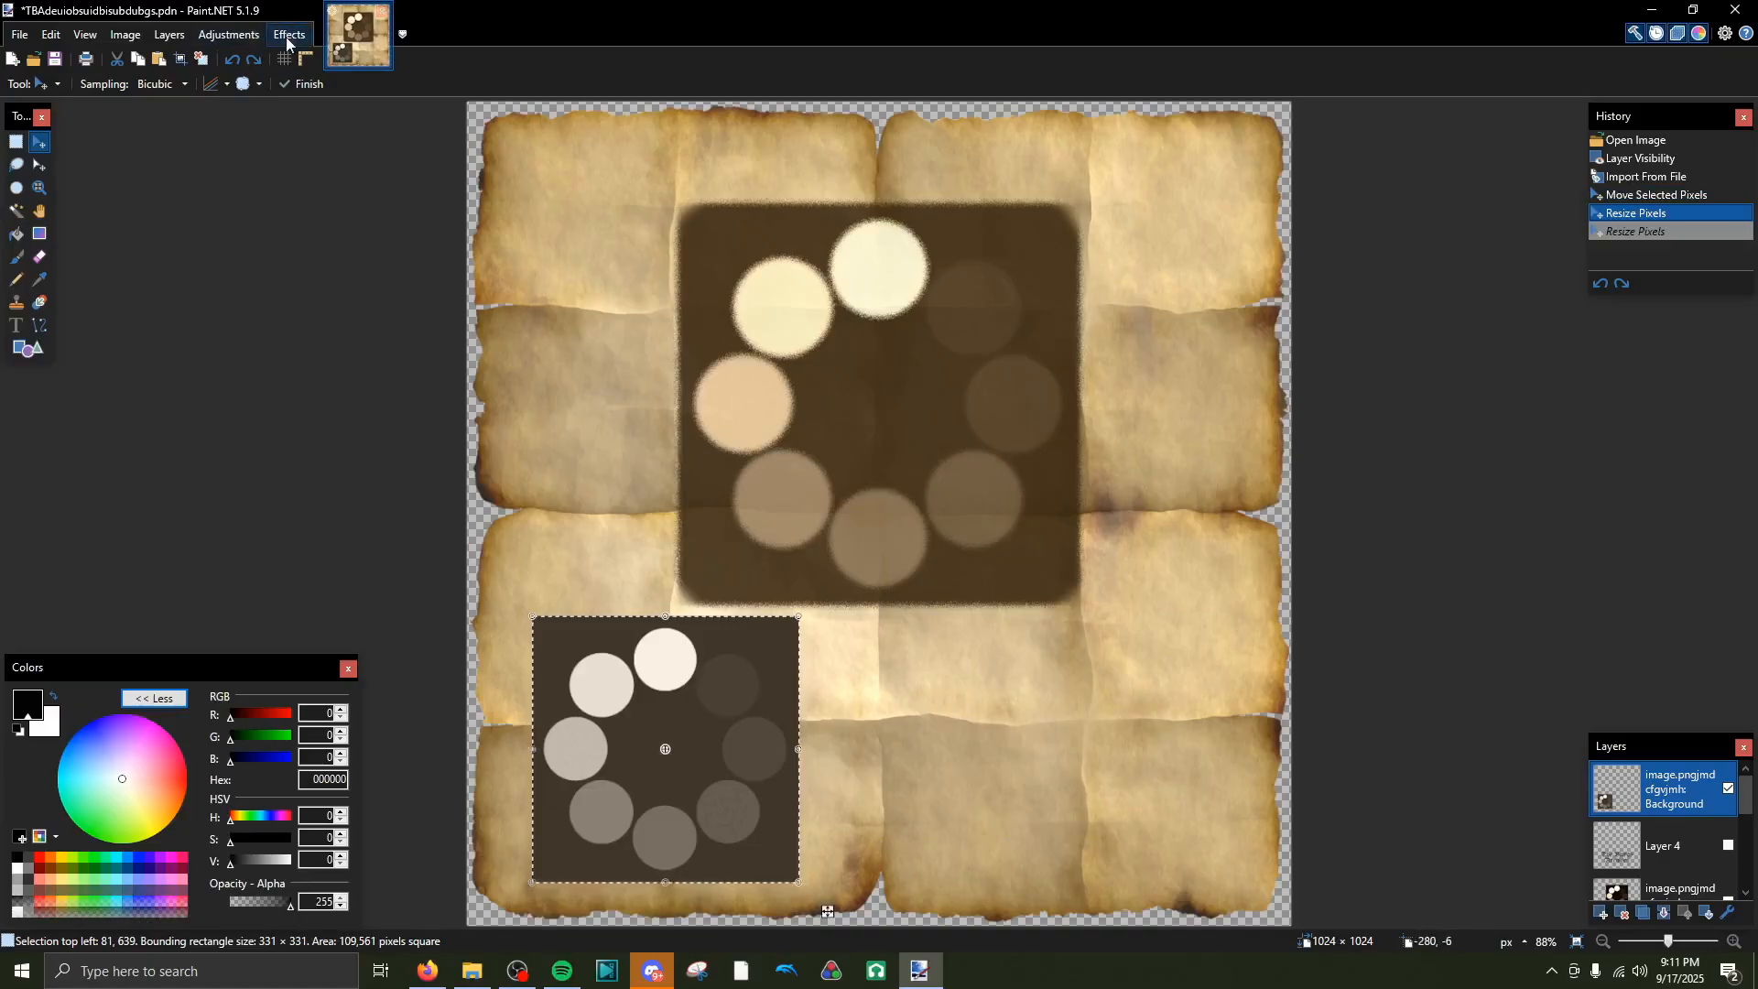
Check the opacity in the layer properties of the visible large emblem layer
scroll(1730, 850, "down", 3)
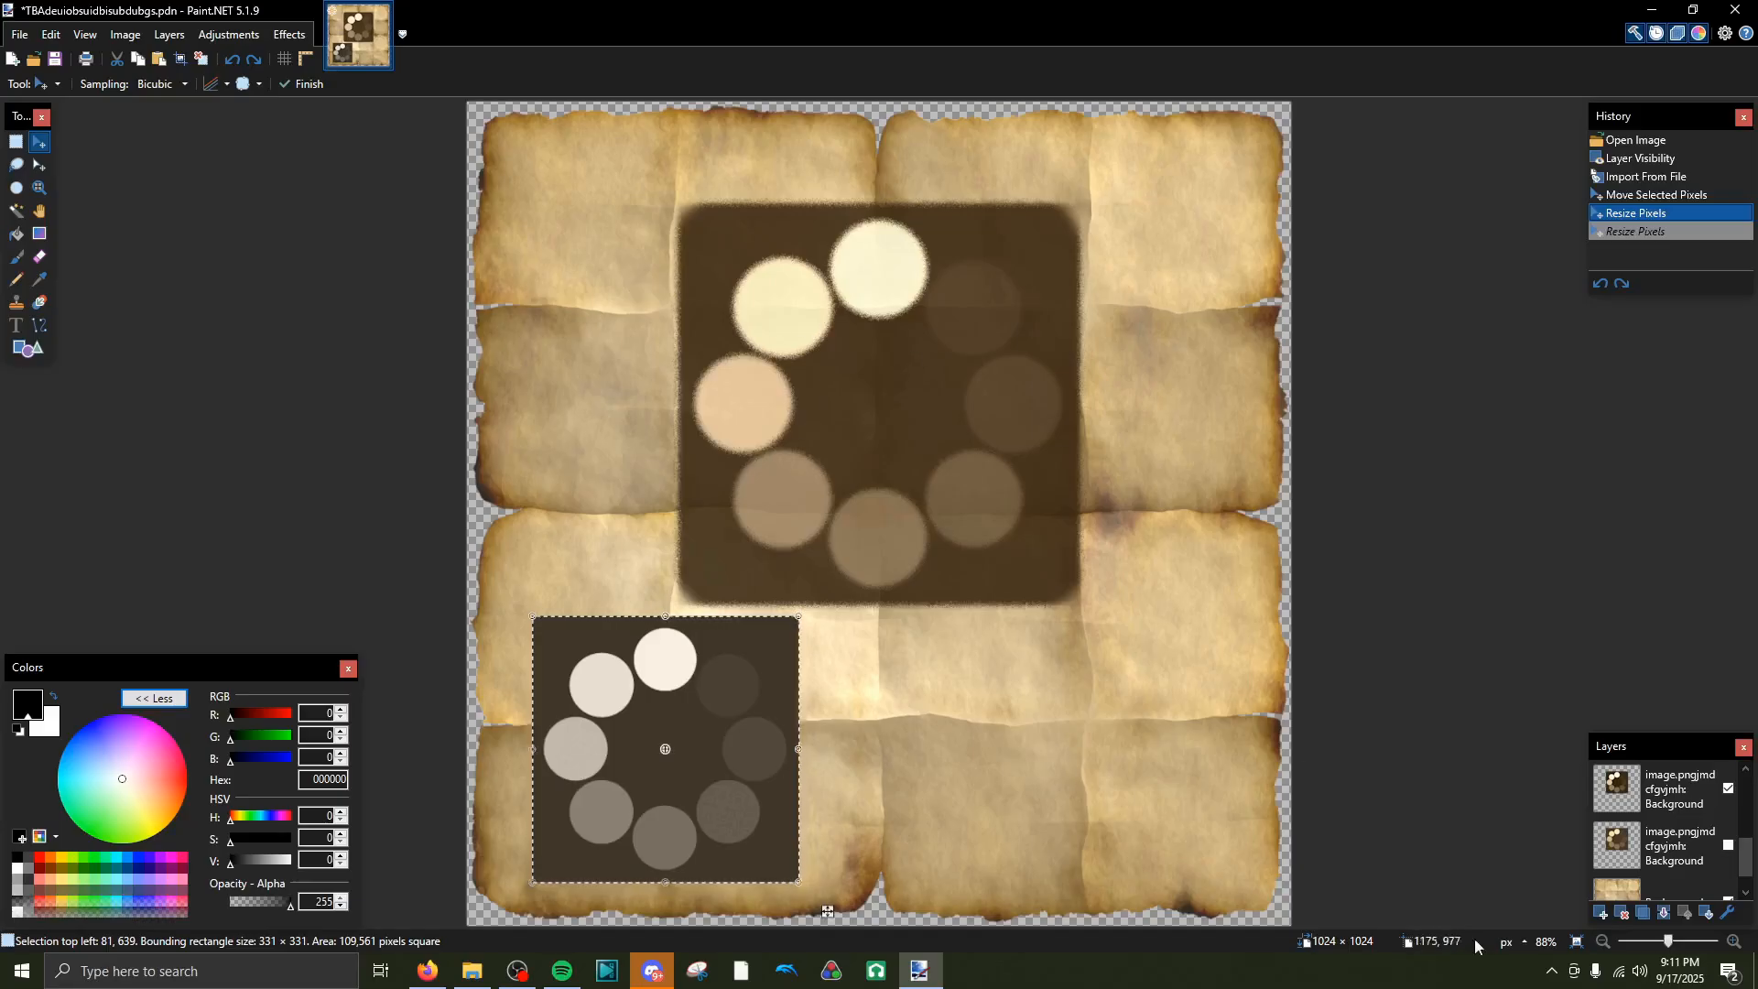
scroll(1707, 881, "up", 2)
scroll(1652, 883, "down", 2)
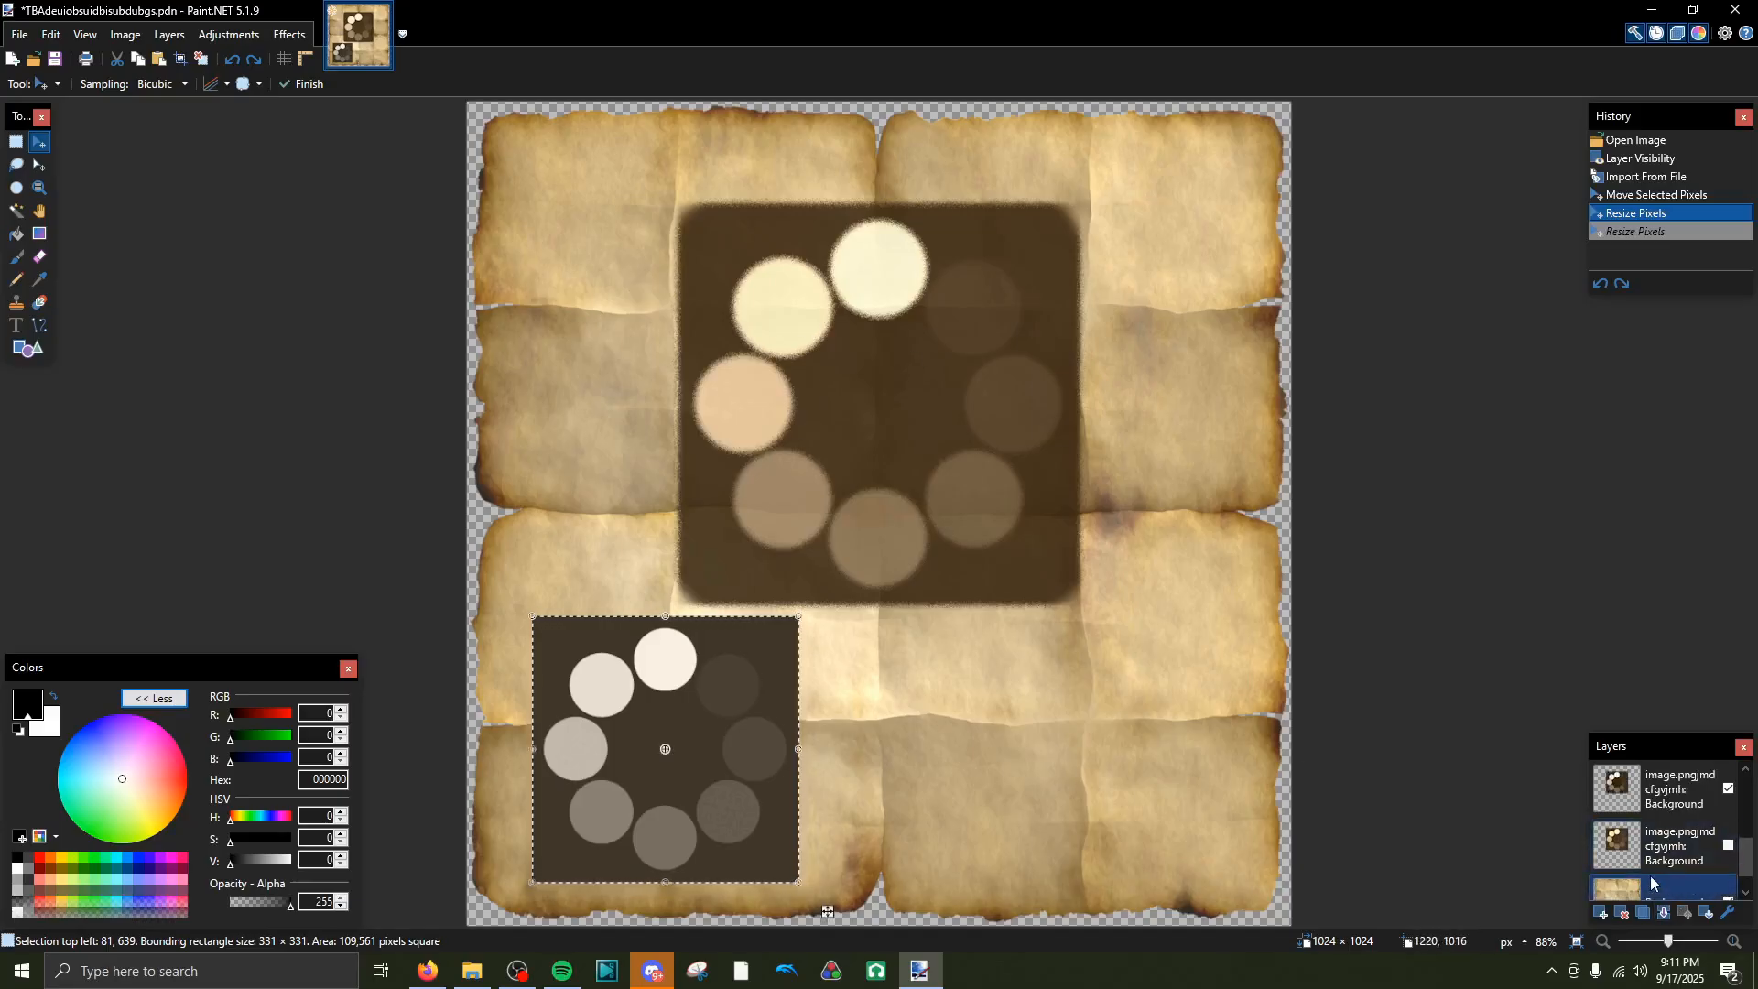
left_click(1666, 789)
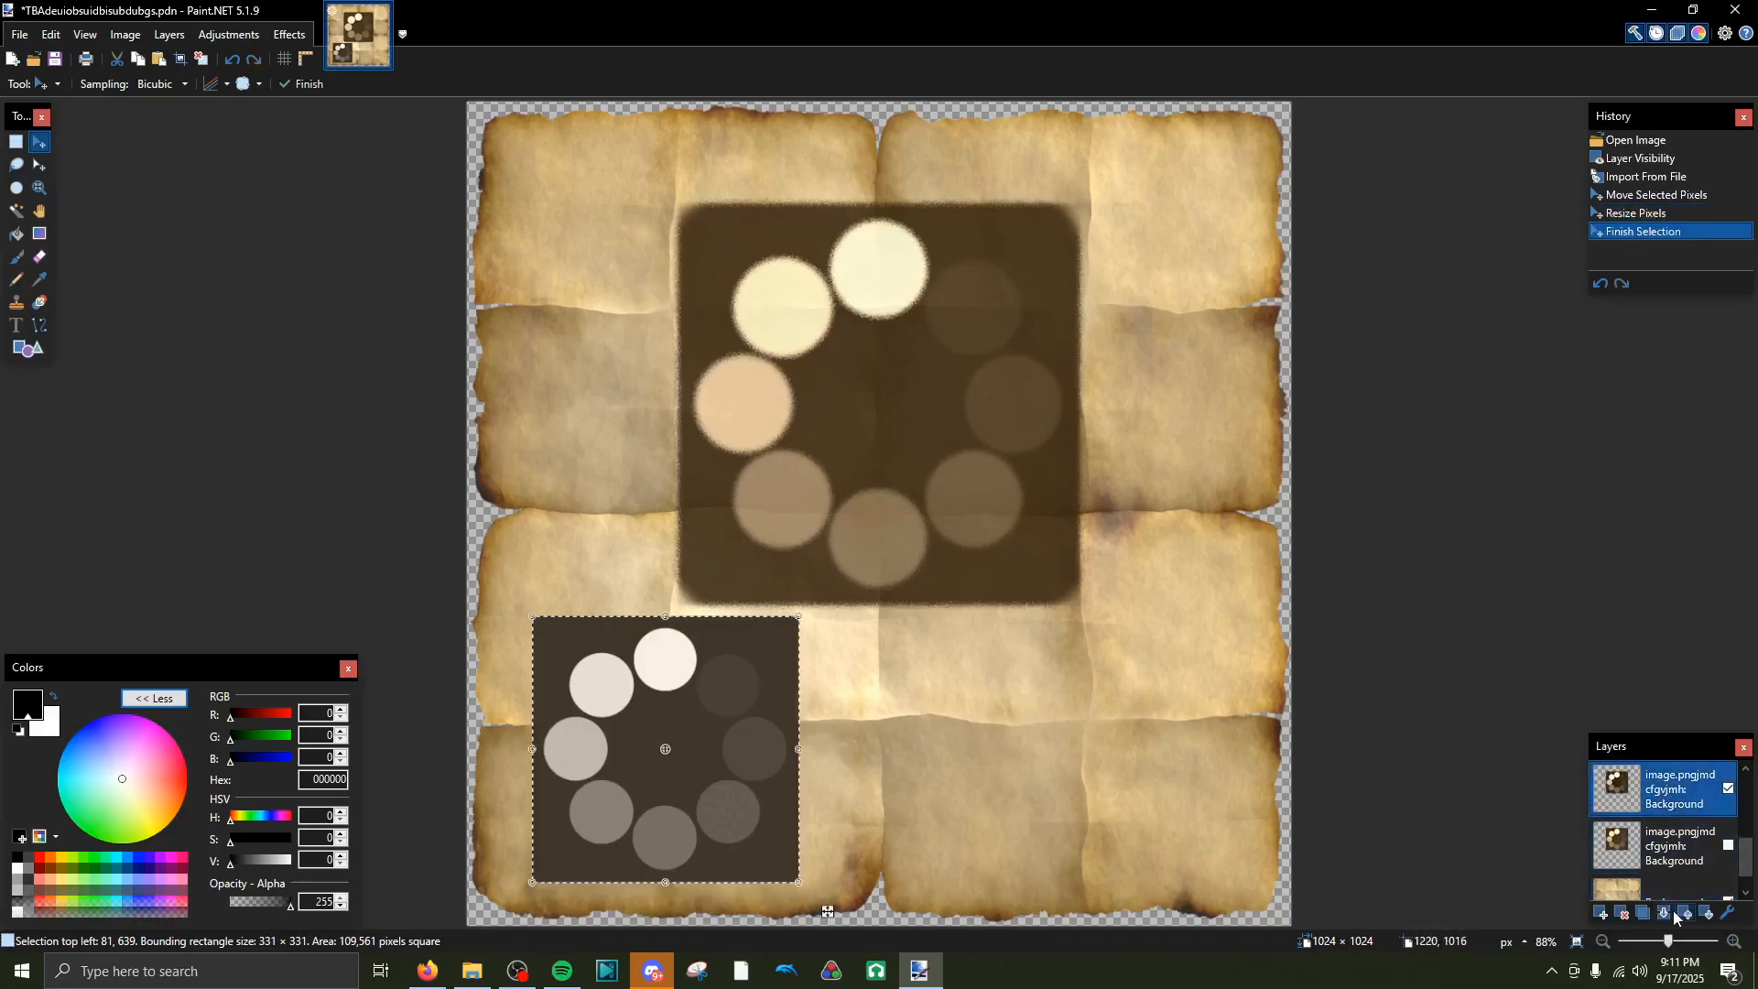
left_click(1729, 913)
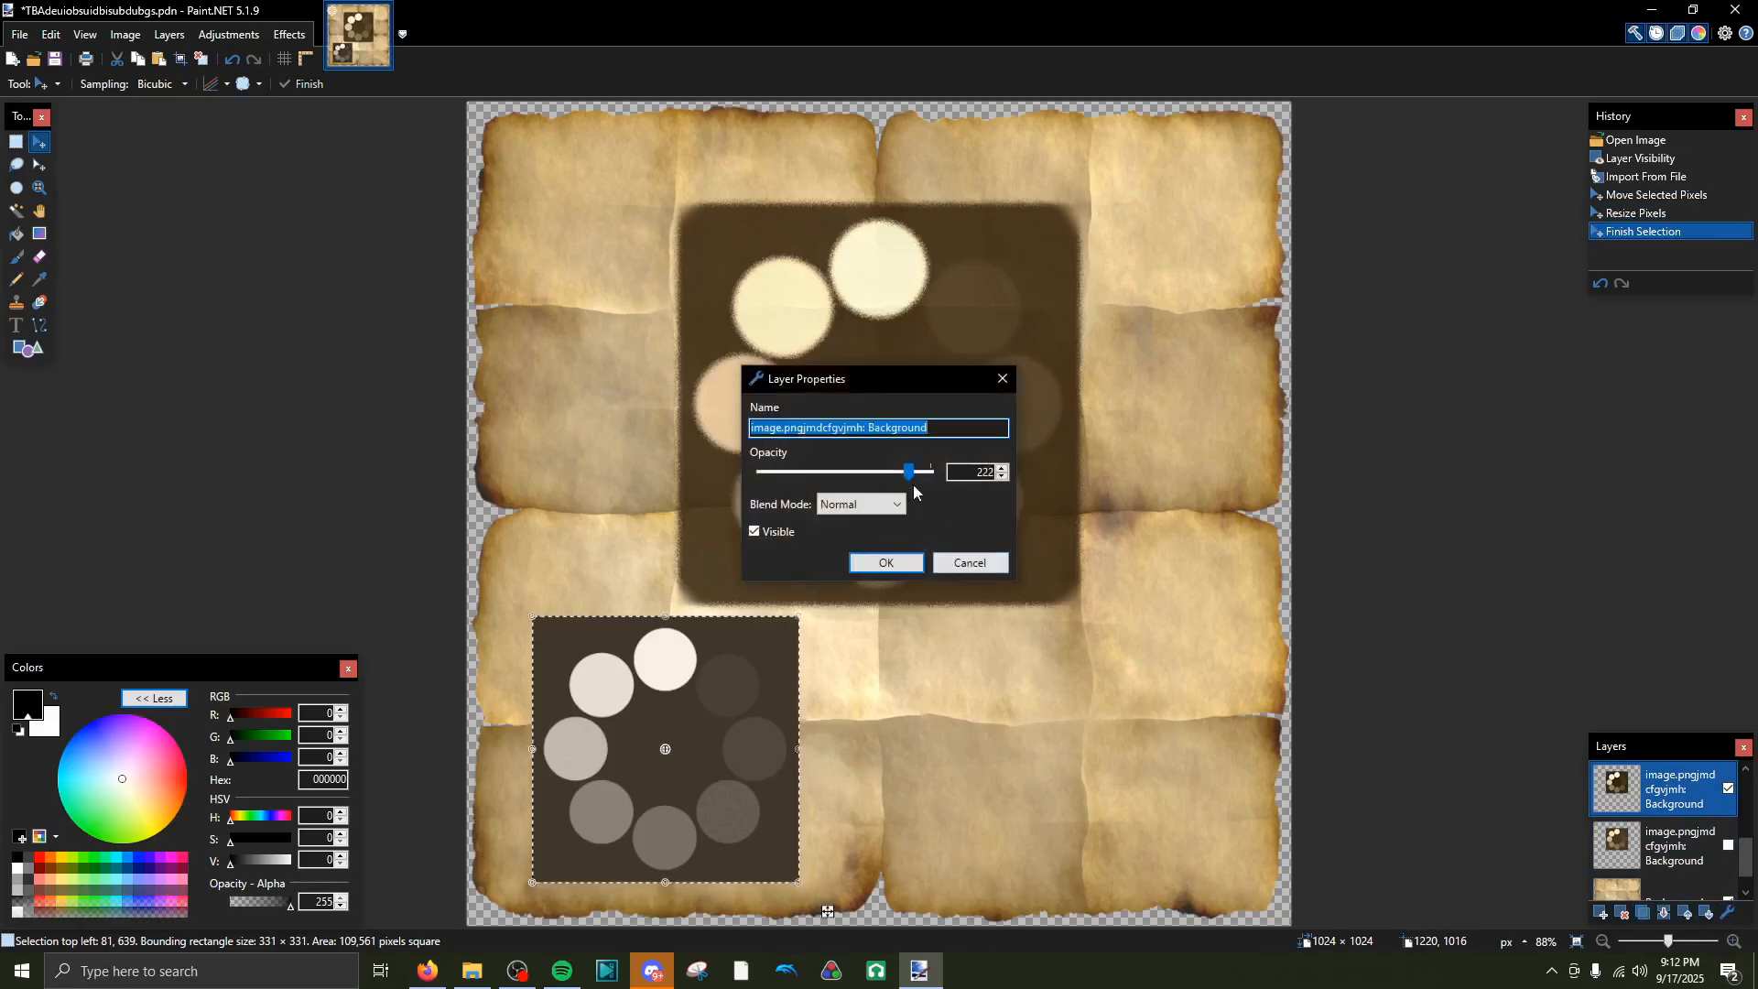
left_click(970, 562)
Set the imported picture layer's opacity to 222 and shift the picture slightly left to about 68, 638
scroll(1616, 847, "up", 2)
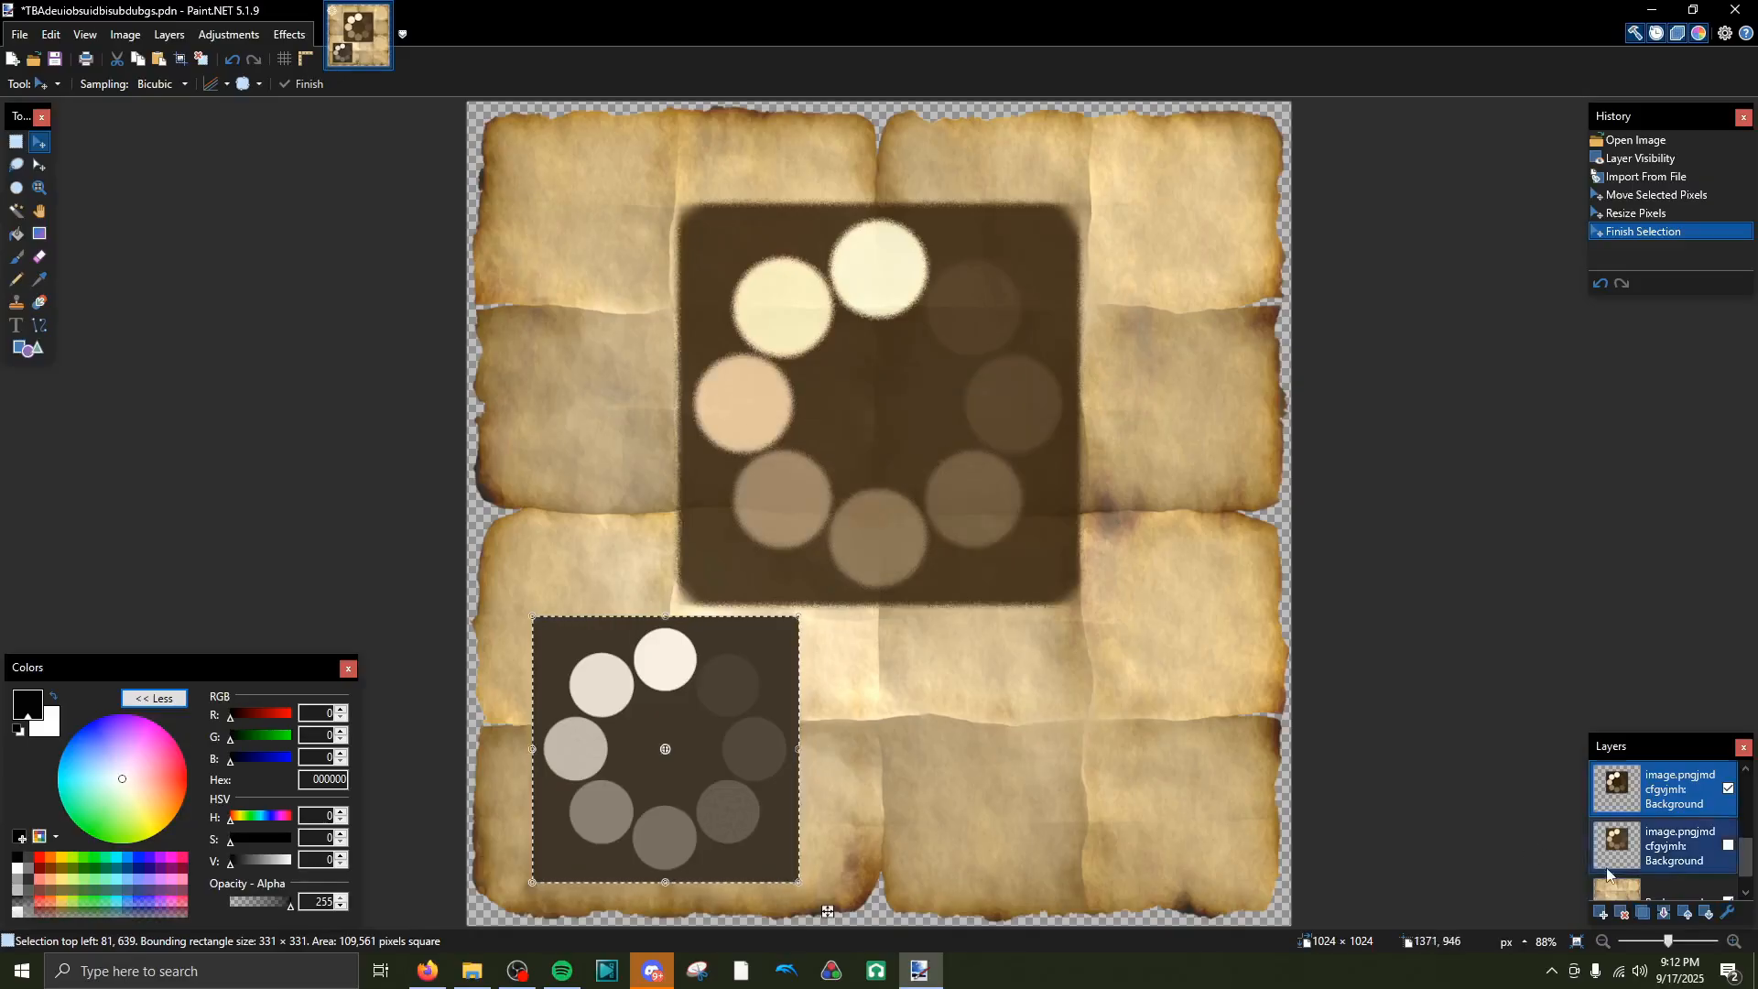
left_click(1616, 847)
left_click(1619, 789)
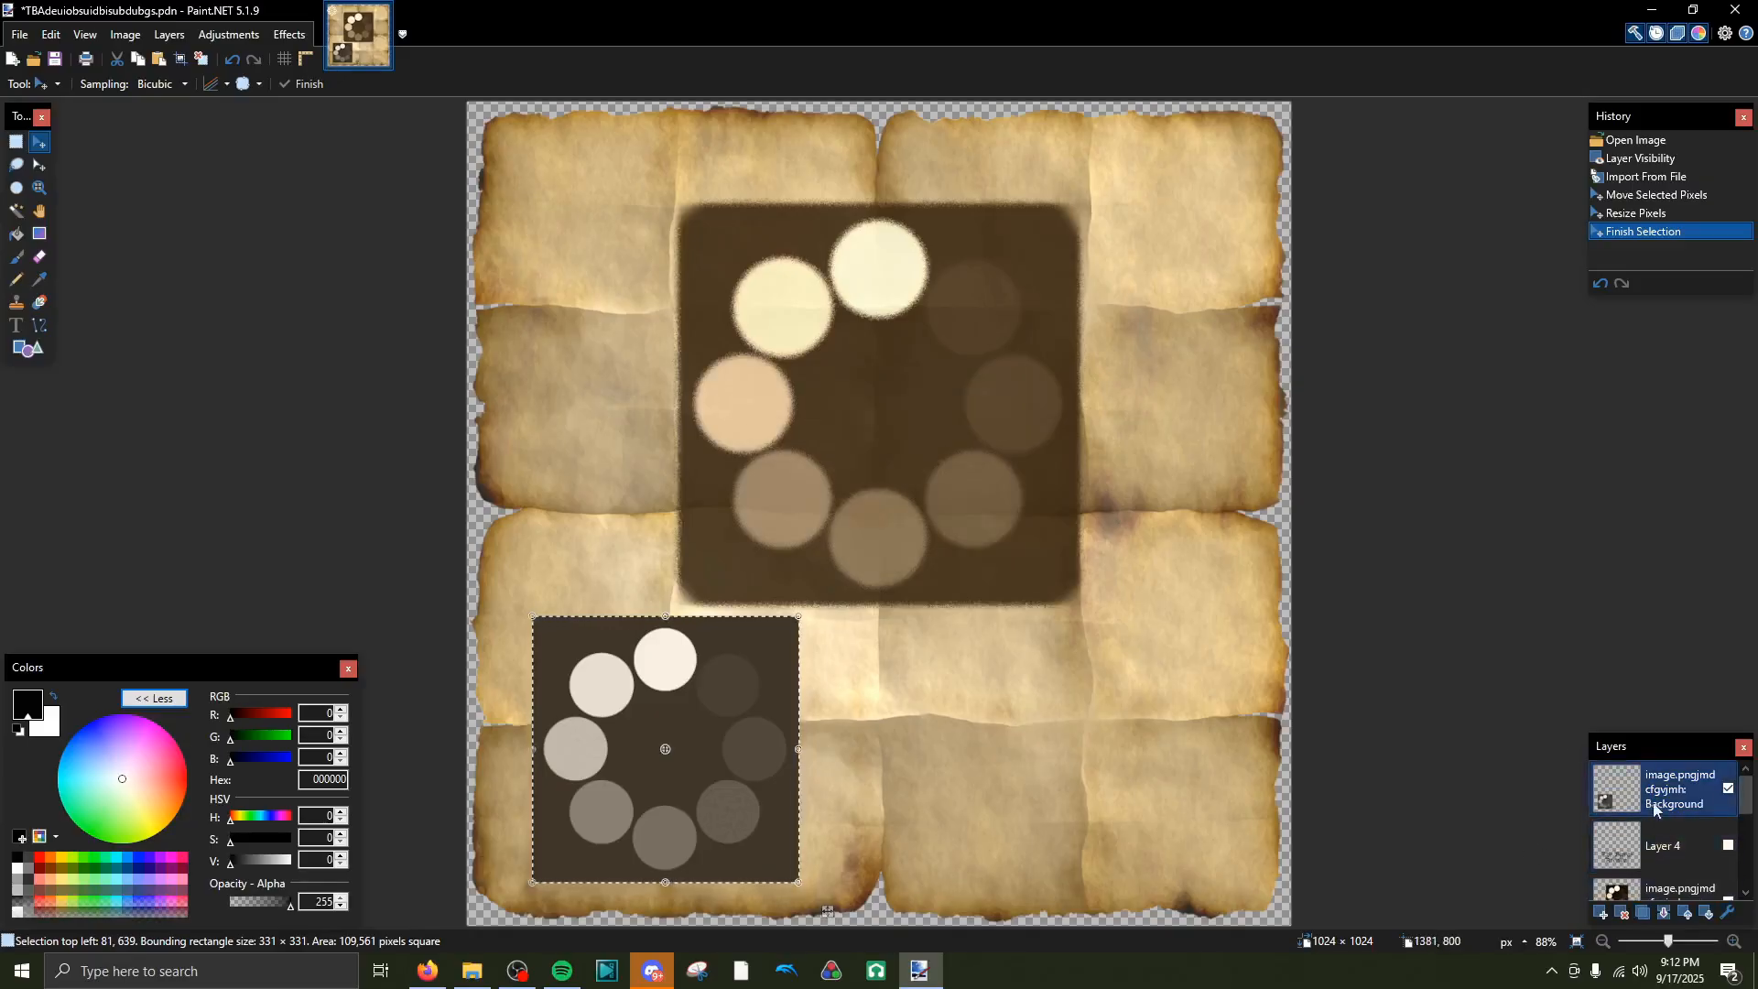
left_click(1729, 913)
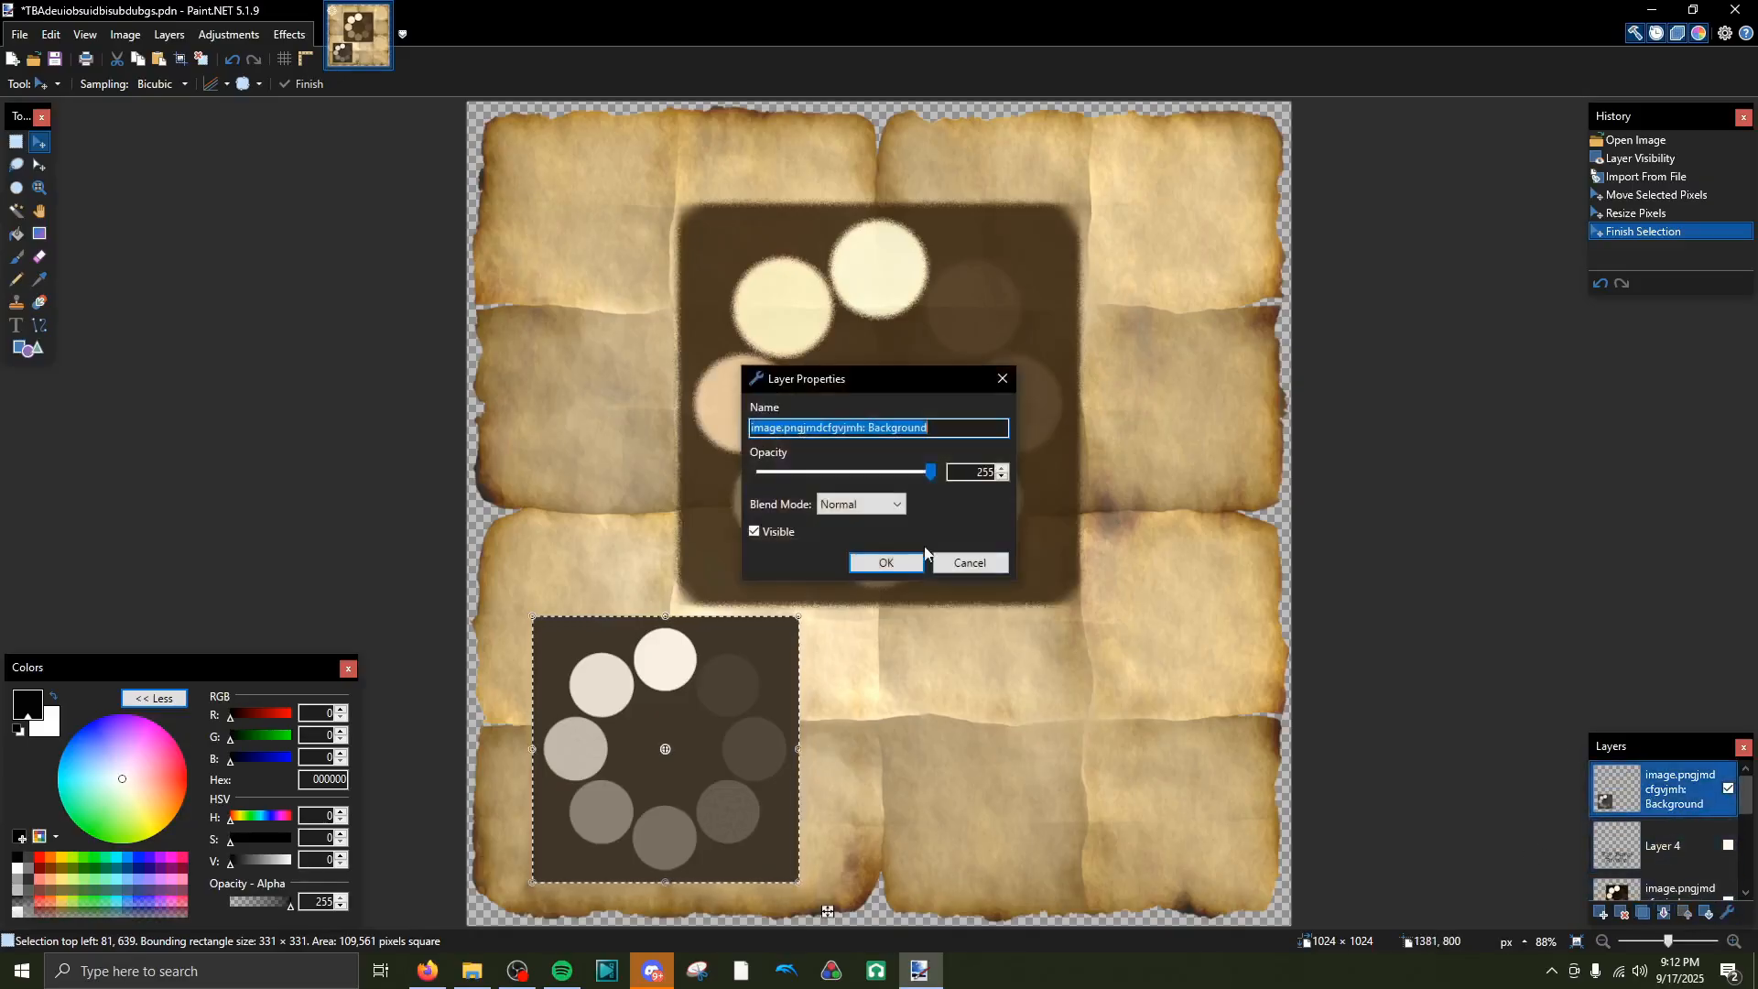
double_click(981, 472)
type("222")
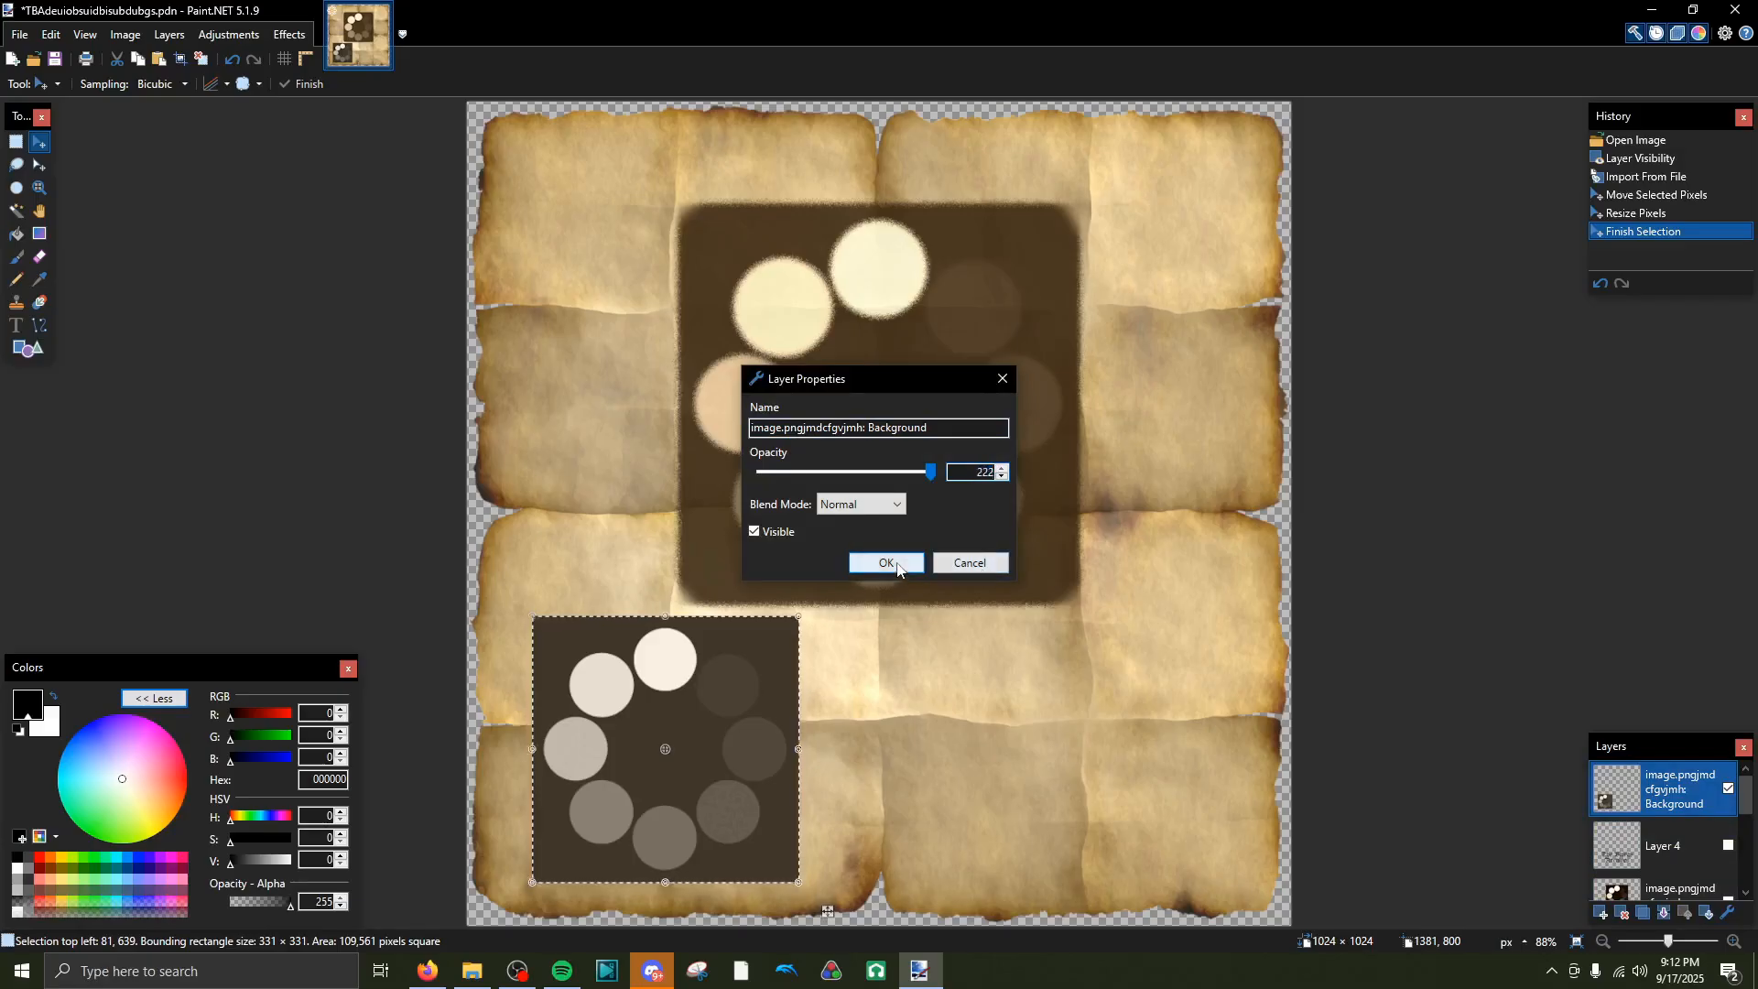
left_click(886, 563)
mouse_move(701, 761)
left_mouse_down()
mouse_move(800, 463)
mouse_move(757, 687)
mouse_move(714, 773)
mouse_move(849, 391)
mouse_move(835, 372)
mouse_move(977, 443)
mouse_move(868, 384)
mouse_move(925, 403)
mouse_move(873, 388)
mouse_move(805, 589)
mouse_move(671, 761)
left_mouse_up()
Apply a Brightness / Contrast adjustment to the imported picture with brightness 0 and contrast 20
left_click(282, 32)
mouse_move(229, 34)
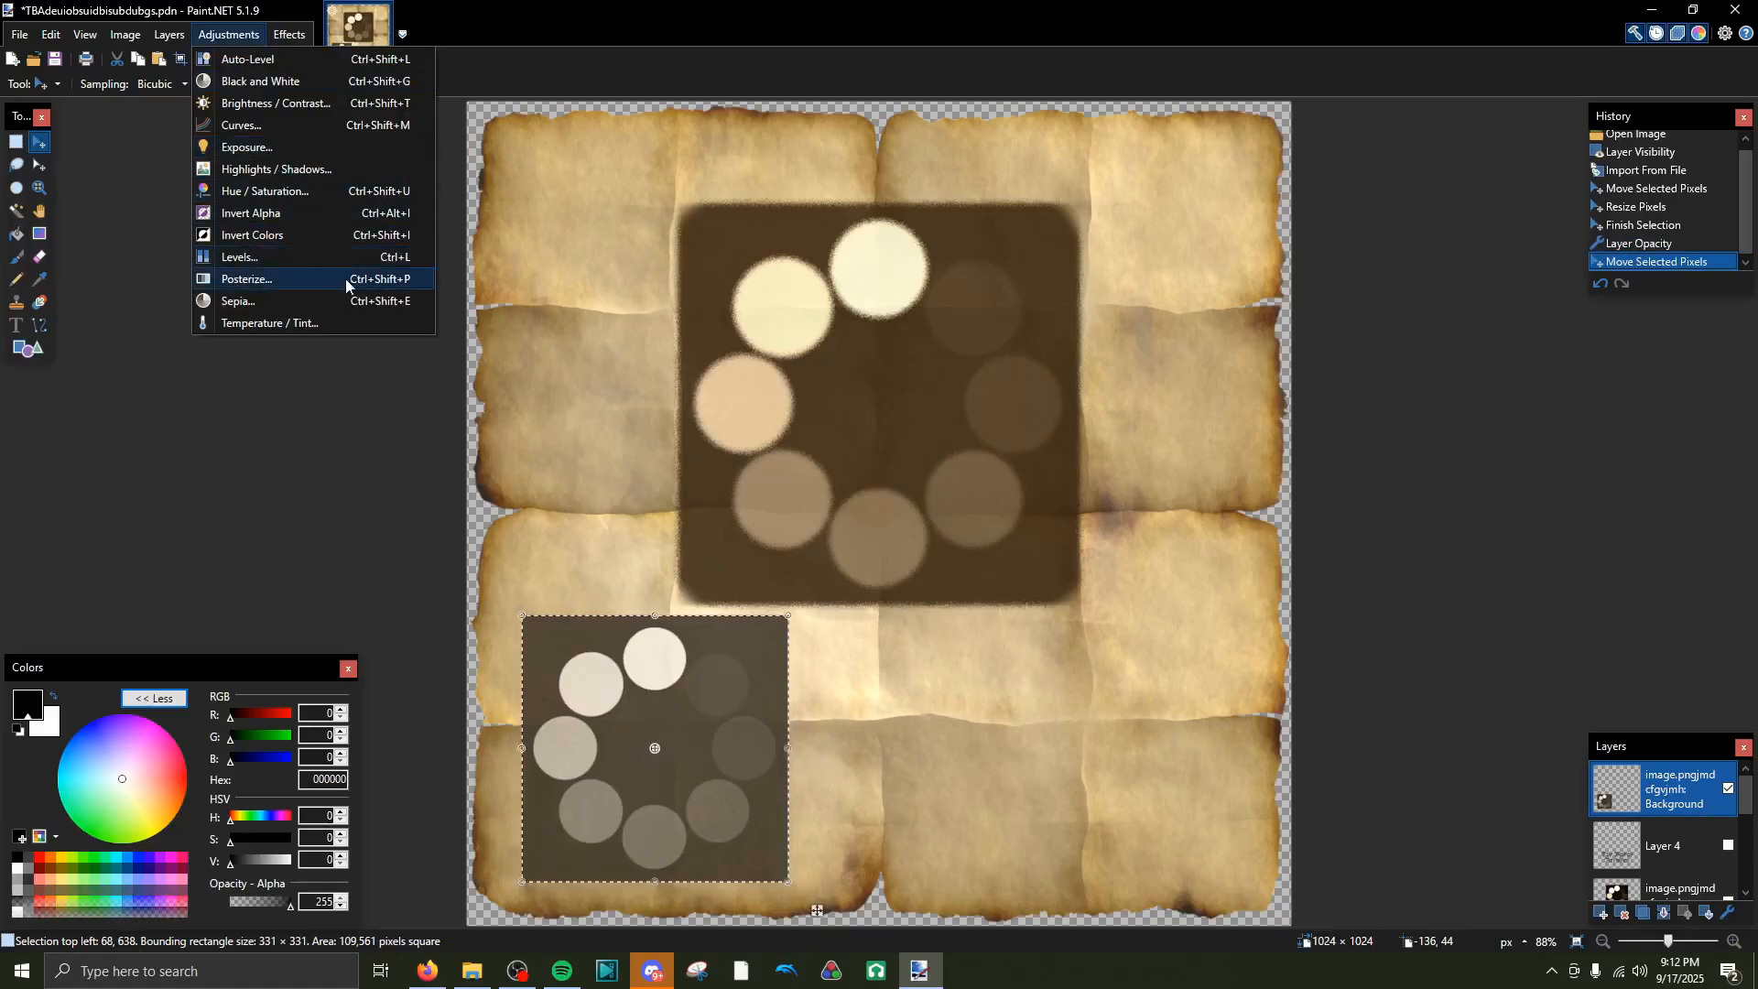
left_click(260, 8)
left_click(229, 34)
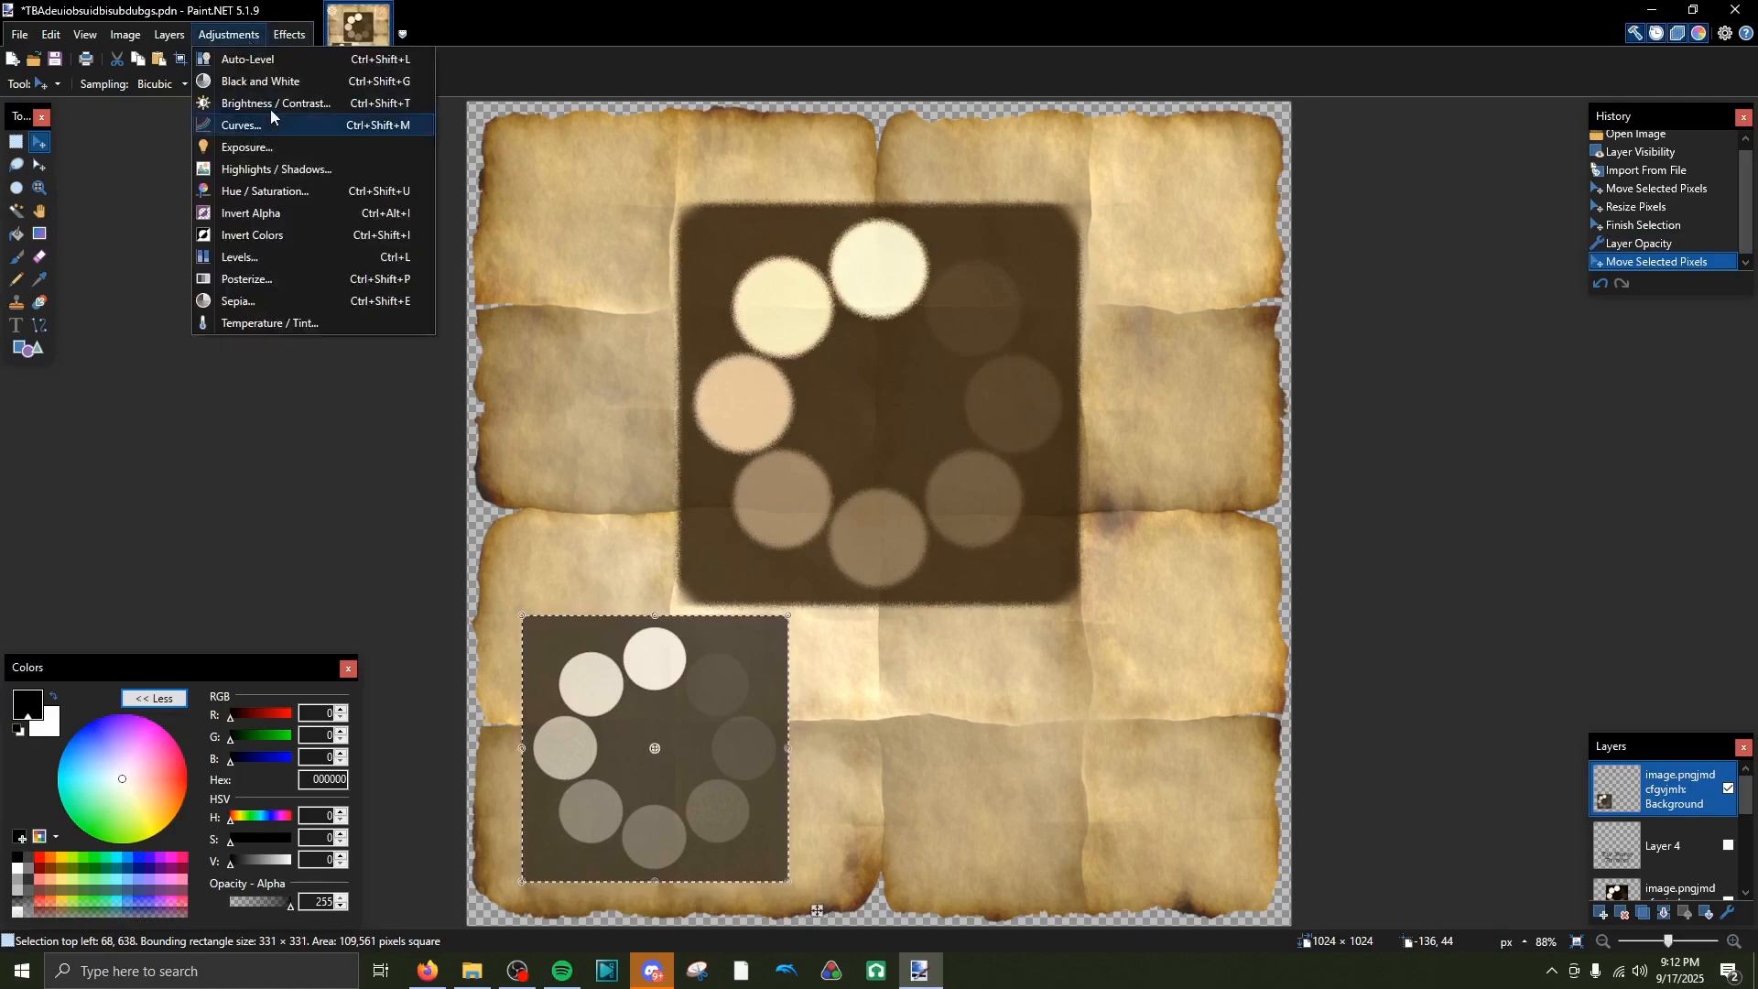
left_click(271, 110)
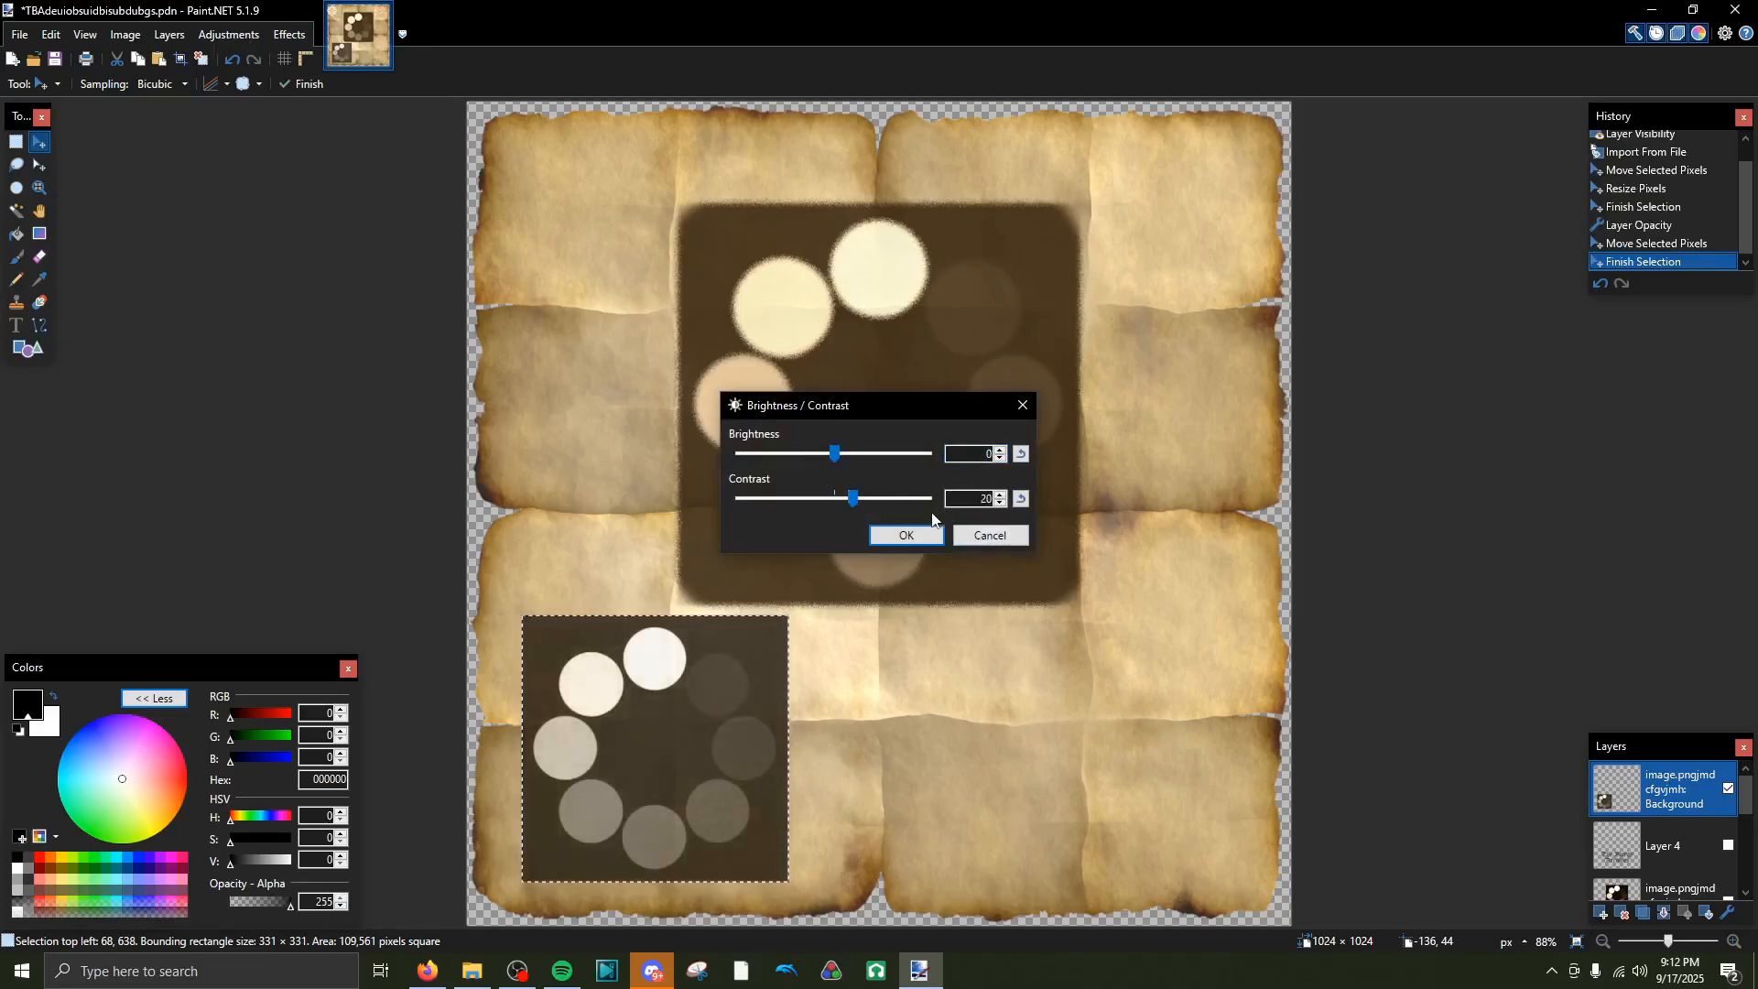
left_click(930, 541)
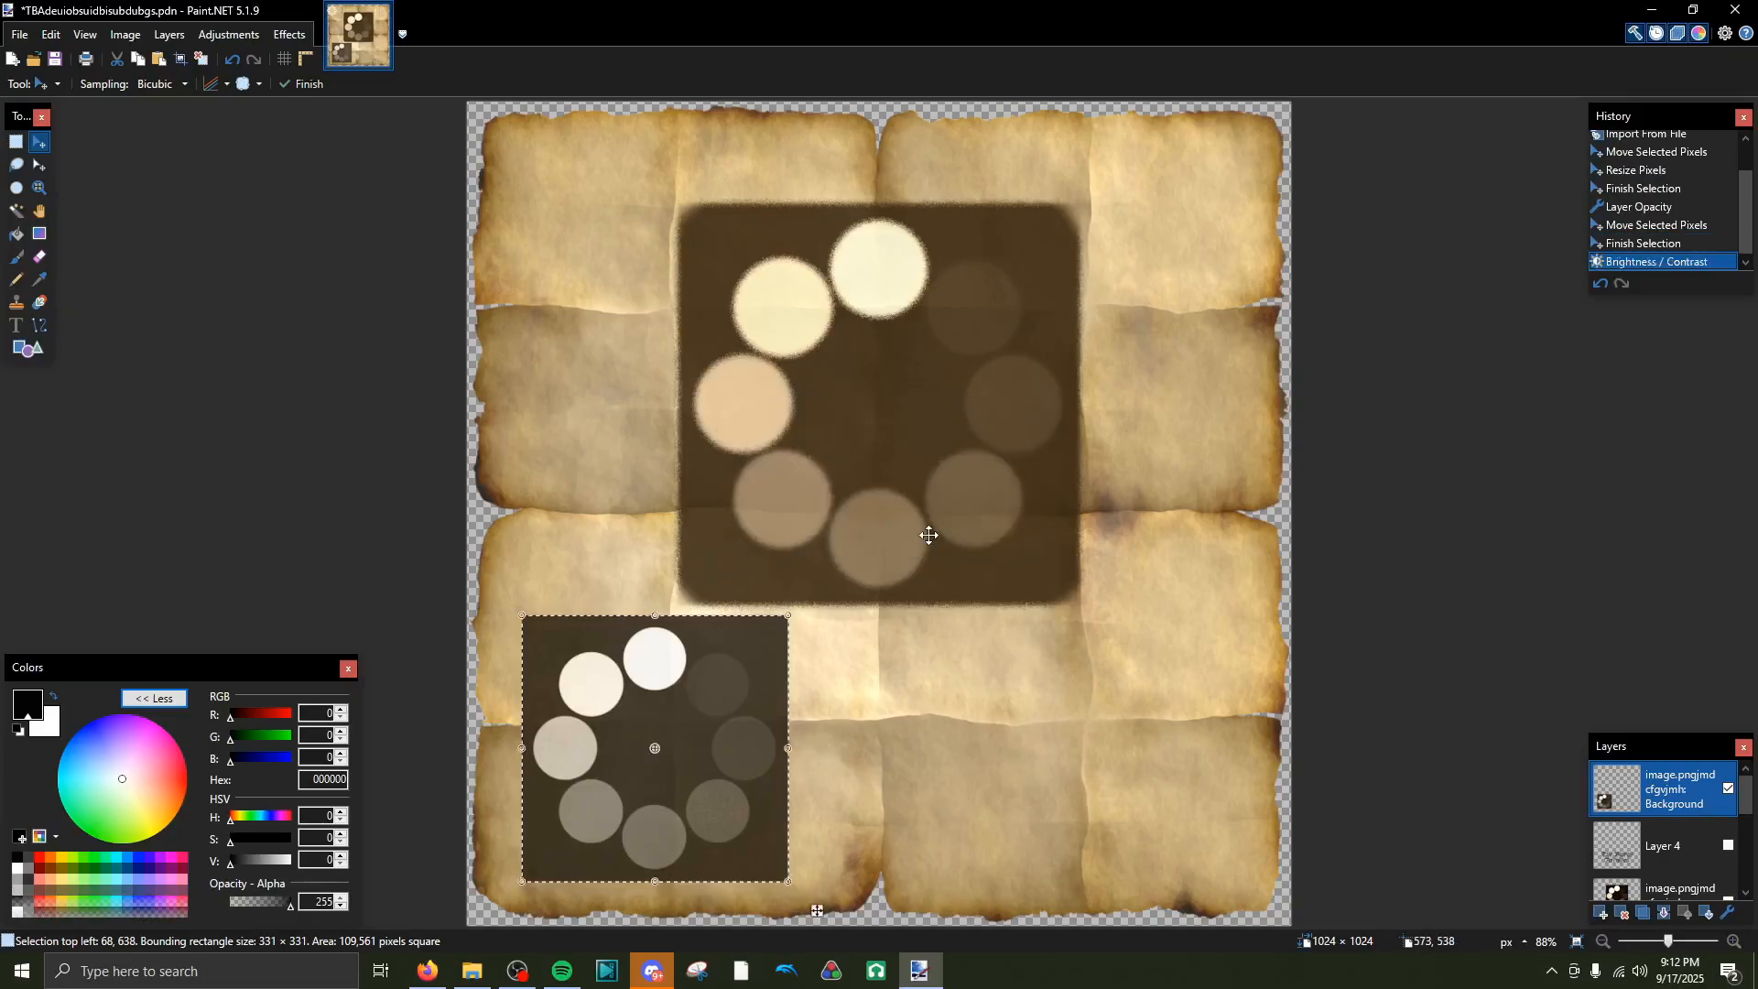
Try a Temperature / Tint adjustment with temperature 41 on the imported picture, and undo it
left_click(228, 34)
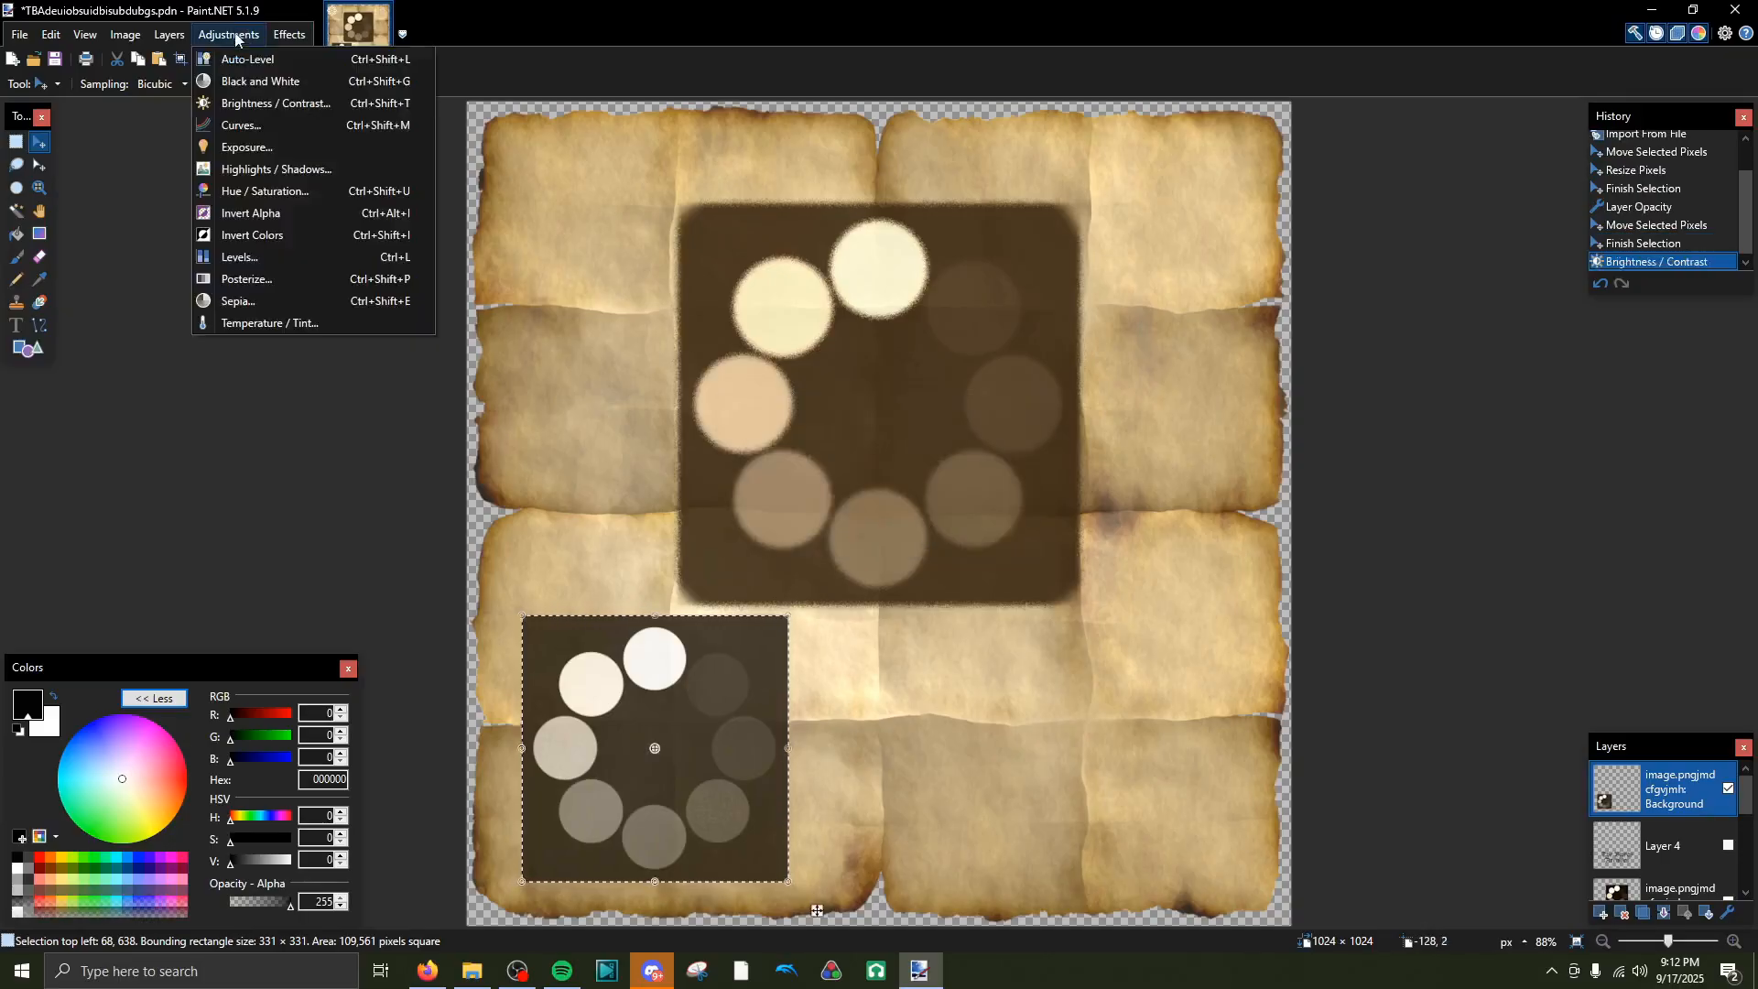
left_click(260, 323)
left_click_drag(835, 460, 865, 461)
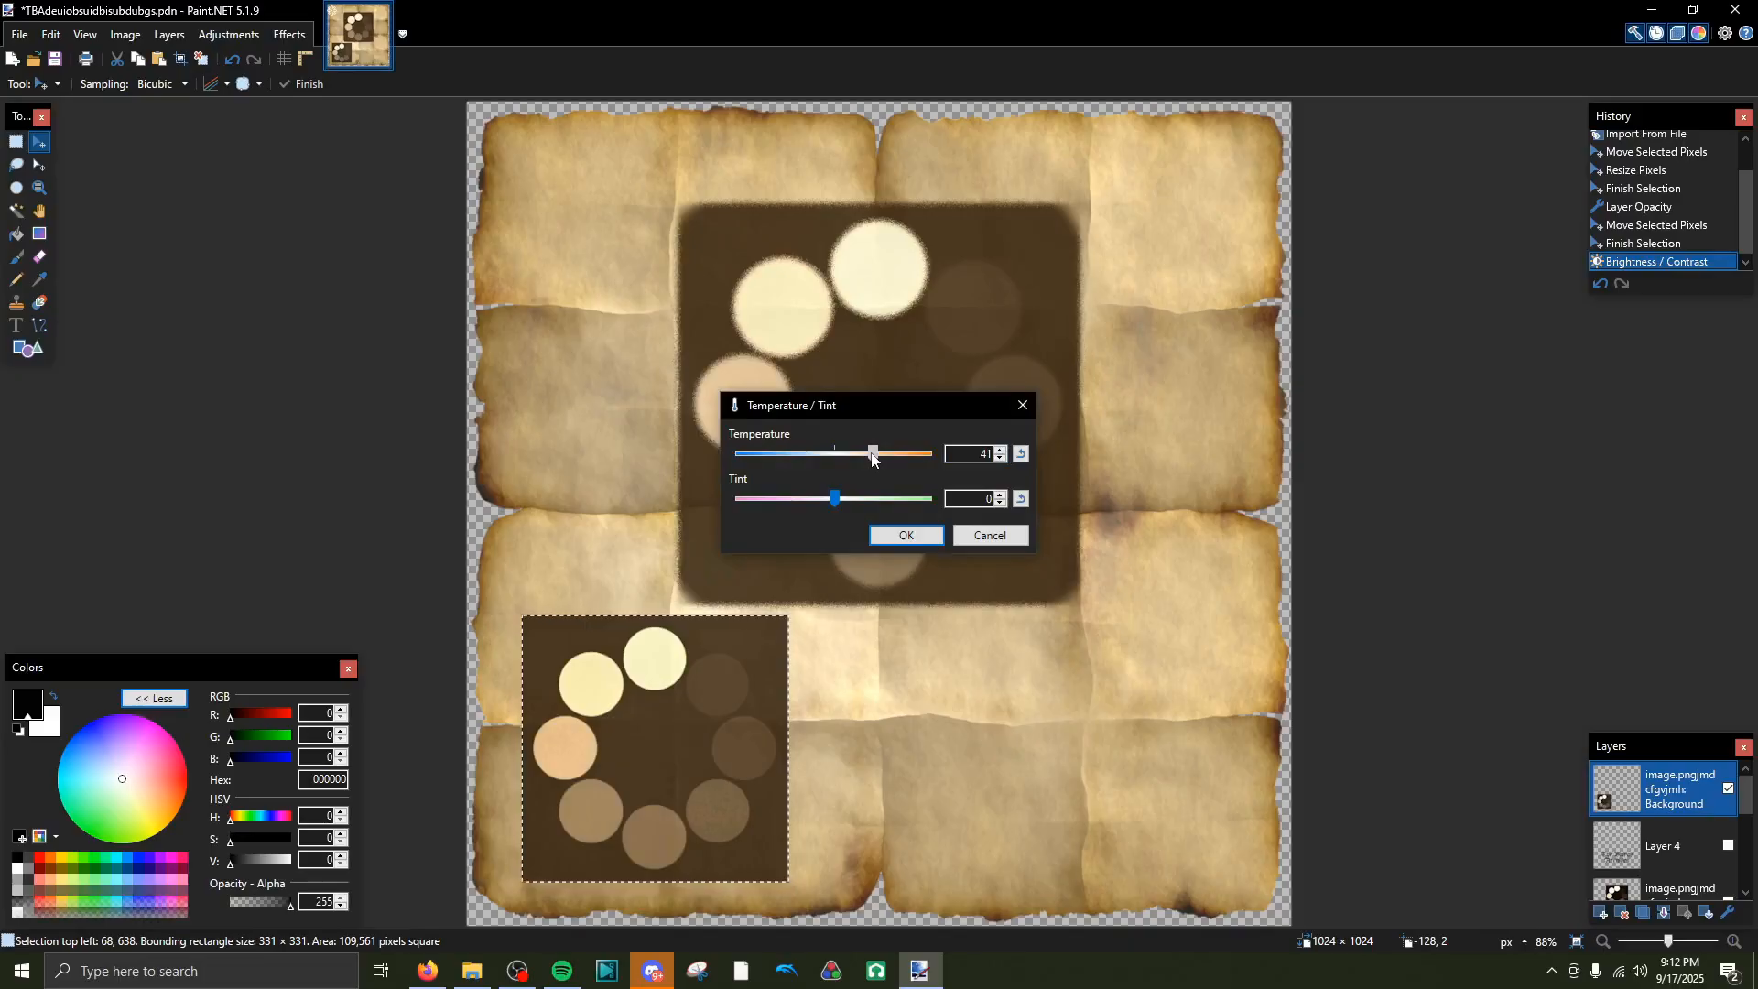
left_click(905, 535)
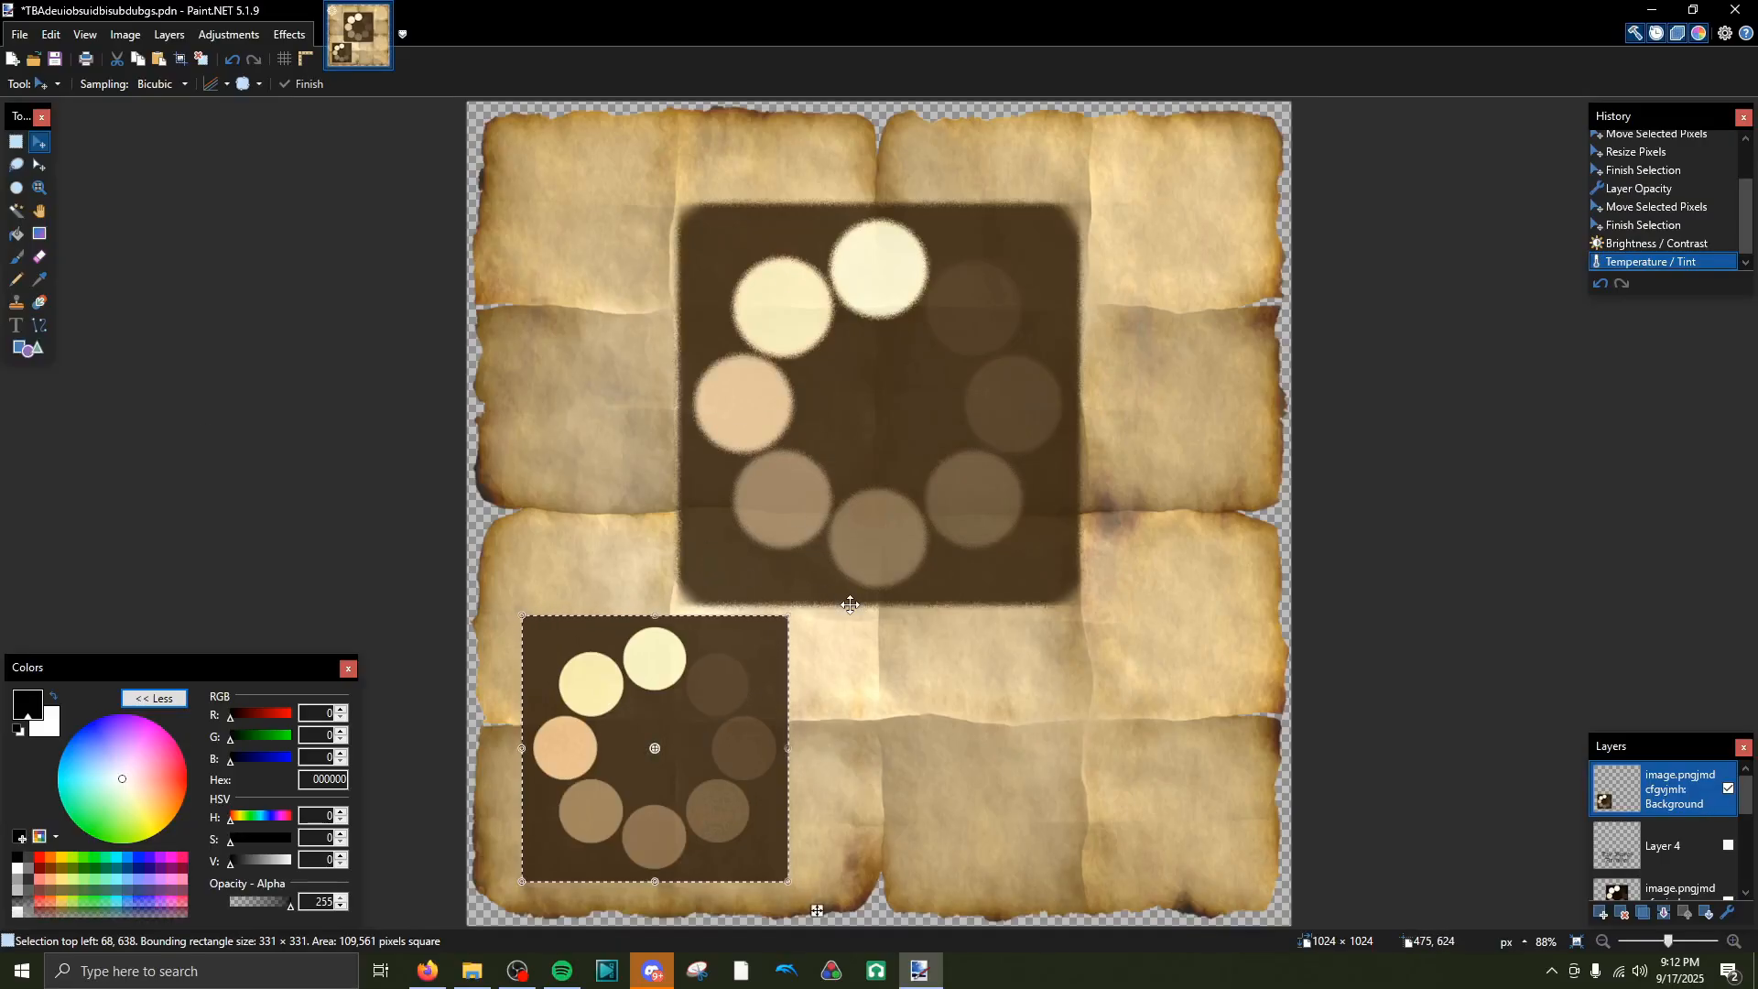
key("ctrl+z")
Apply a Temperature / Tint adjustment to the imported picture with temperature 33 and tint 0
left_click(292, 36)
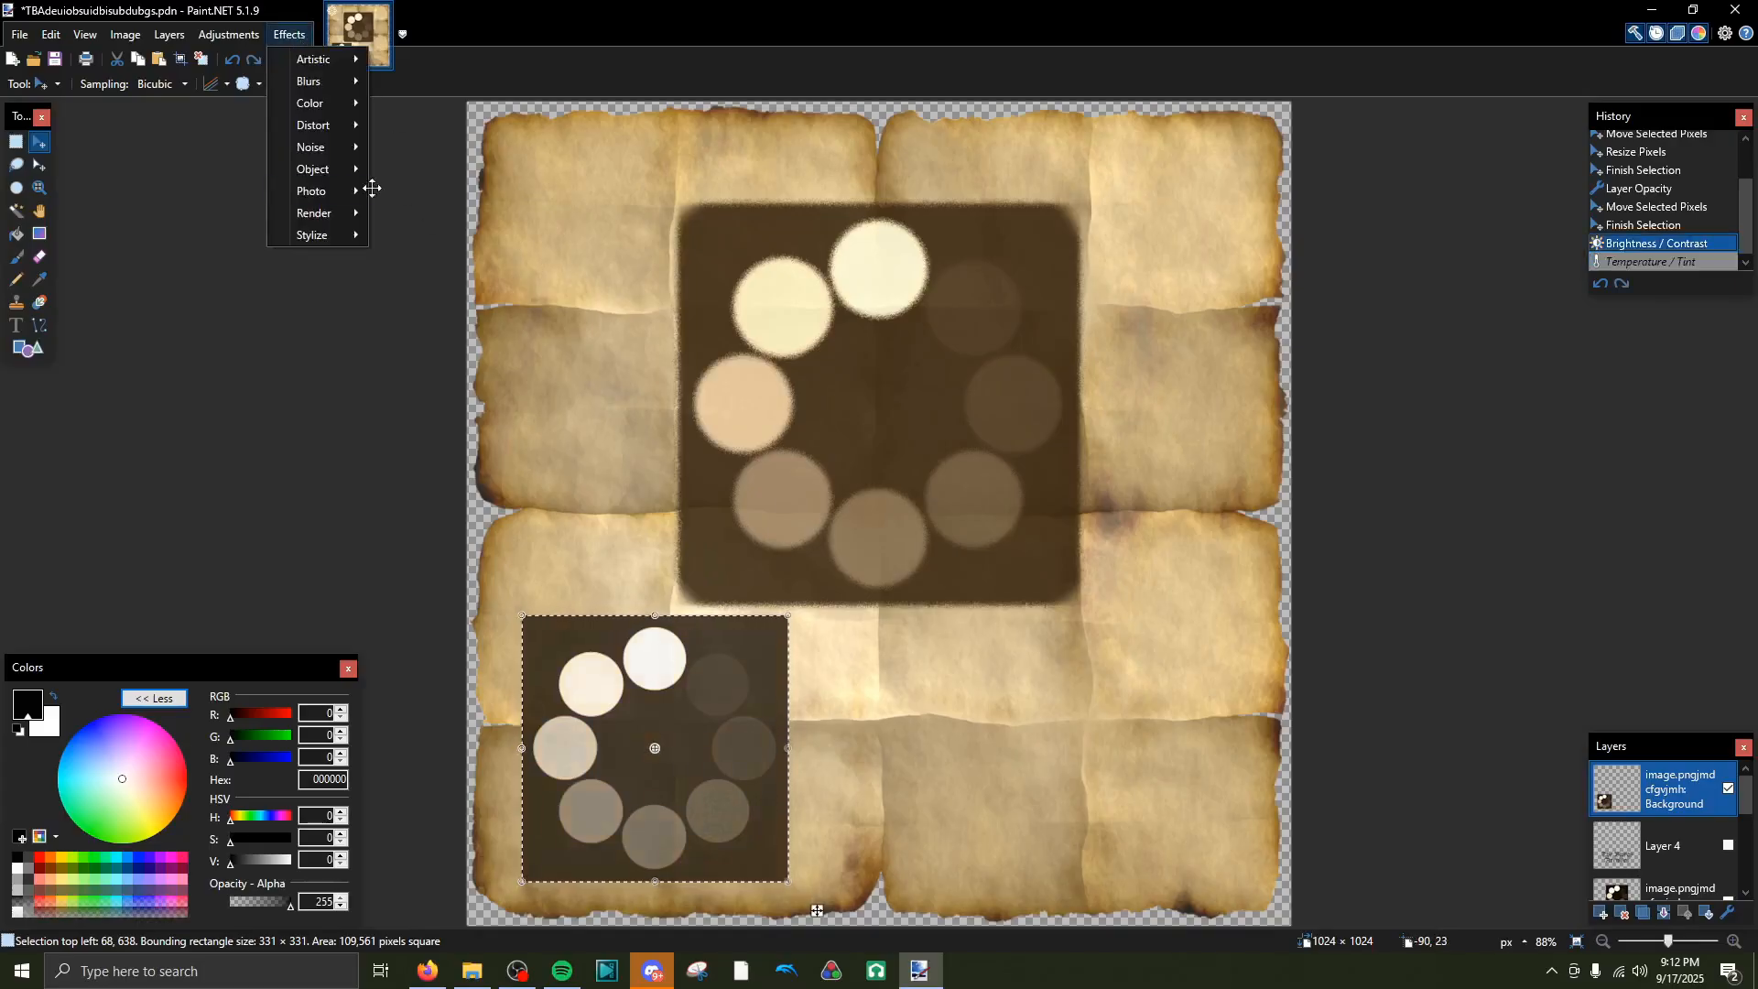
mouse_move(228, 34)
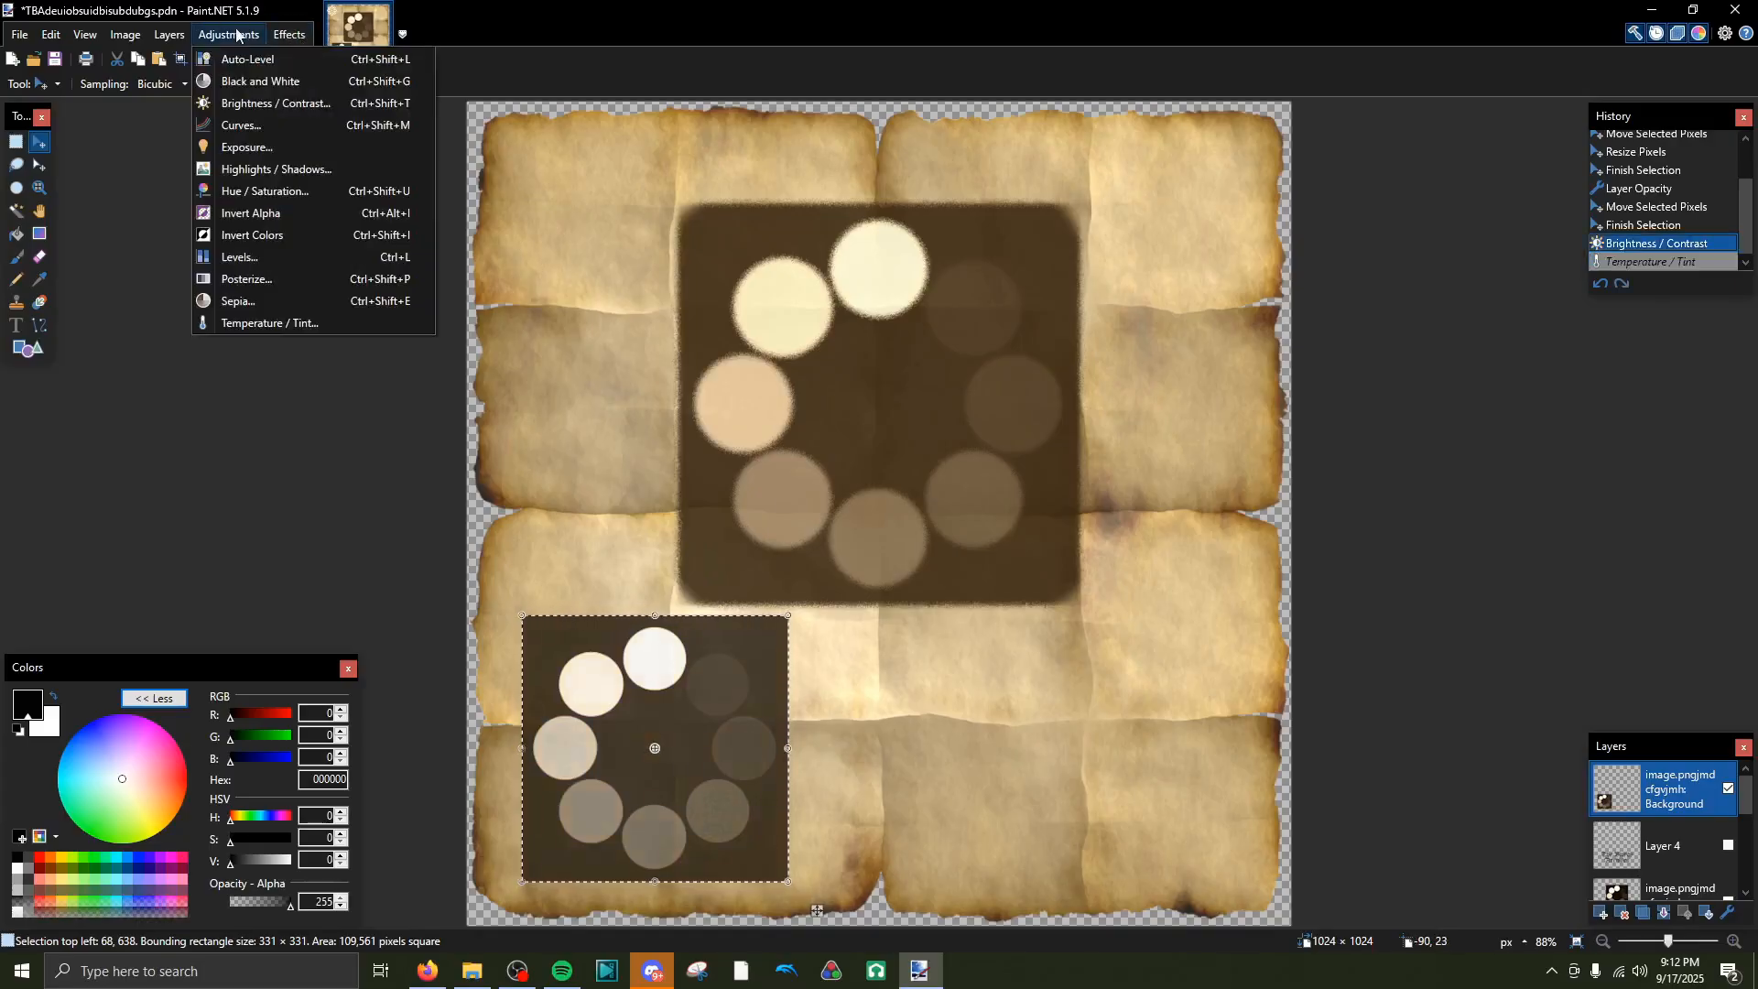
left_click(325, 320)
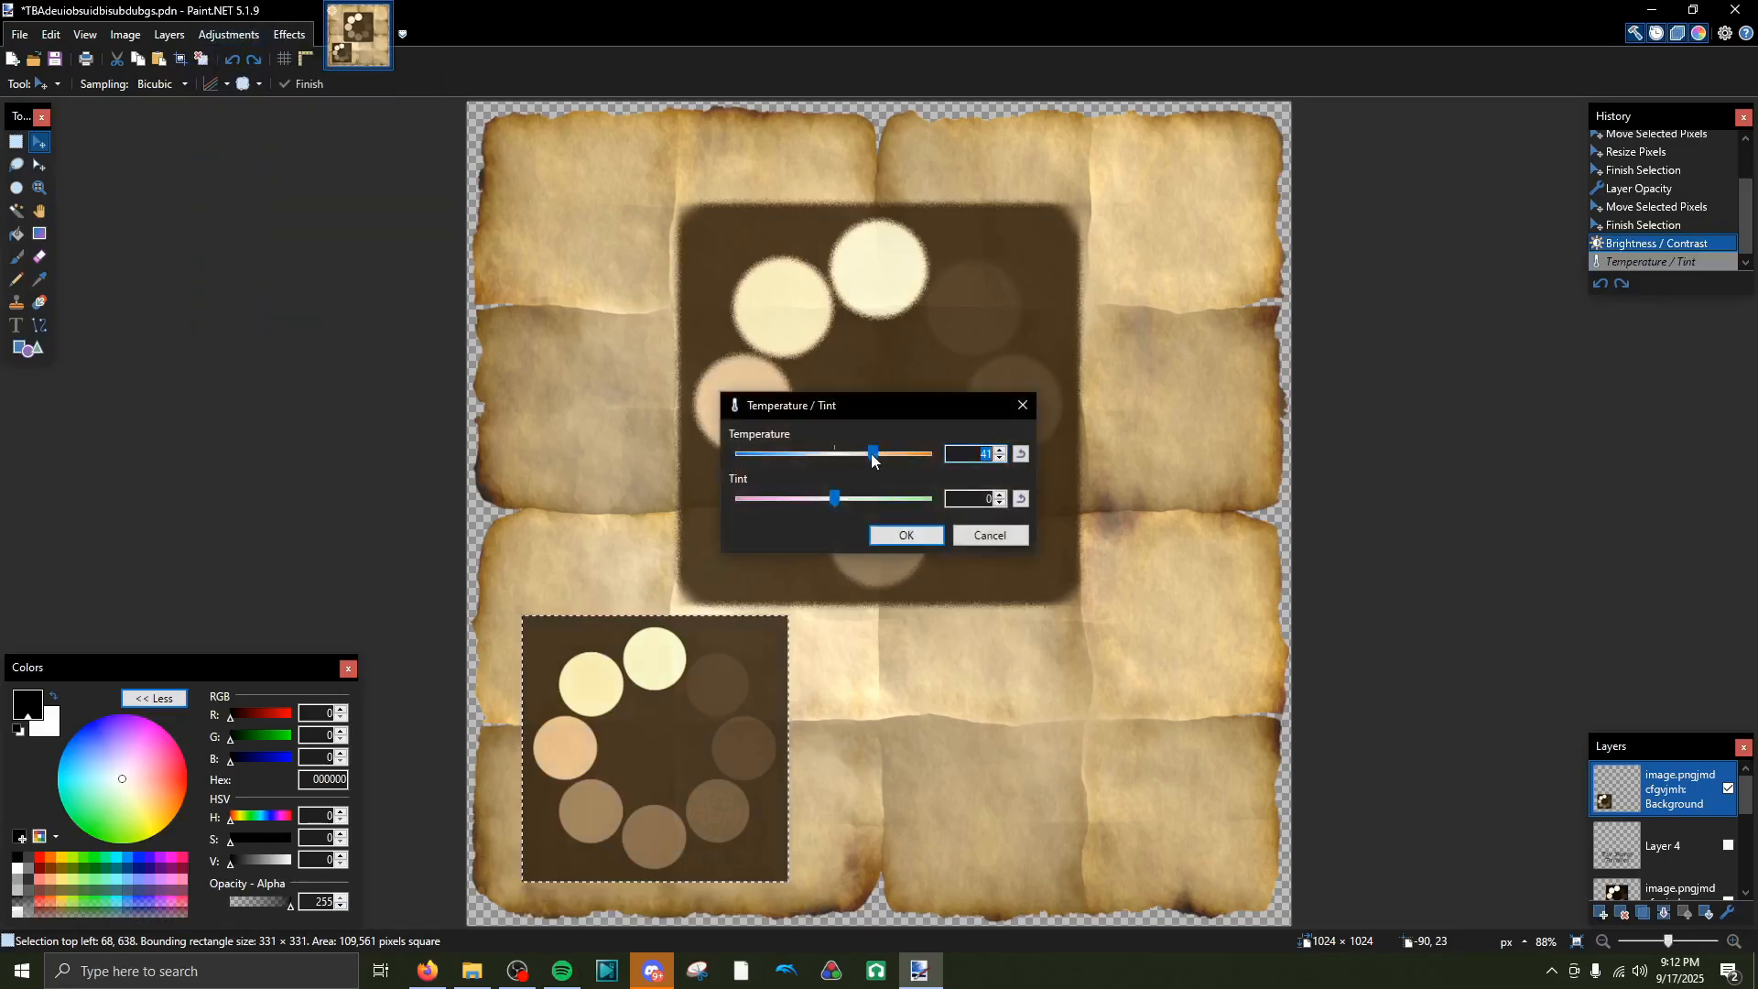
left_click_drag(866, 459, 864, 460)
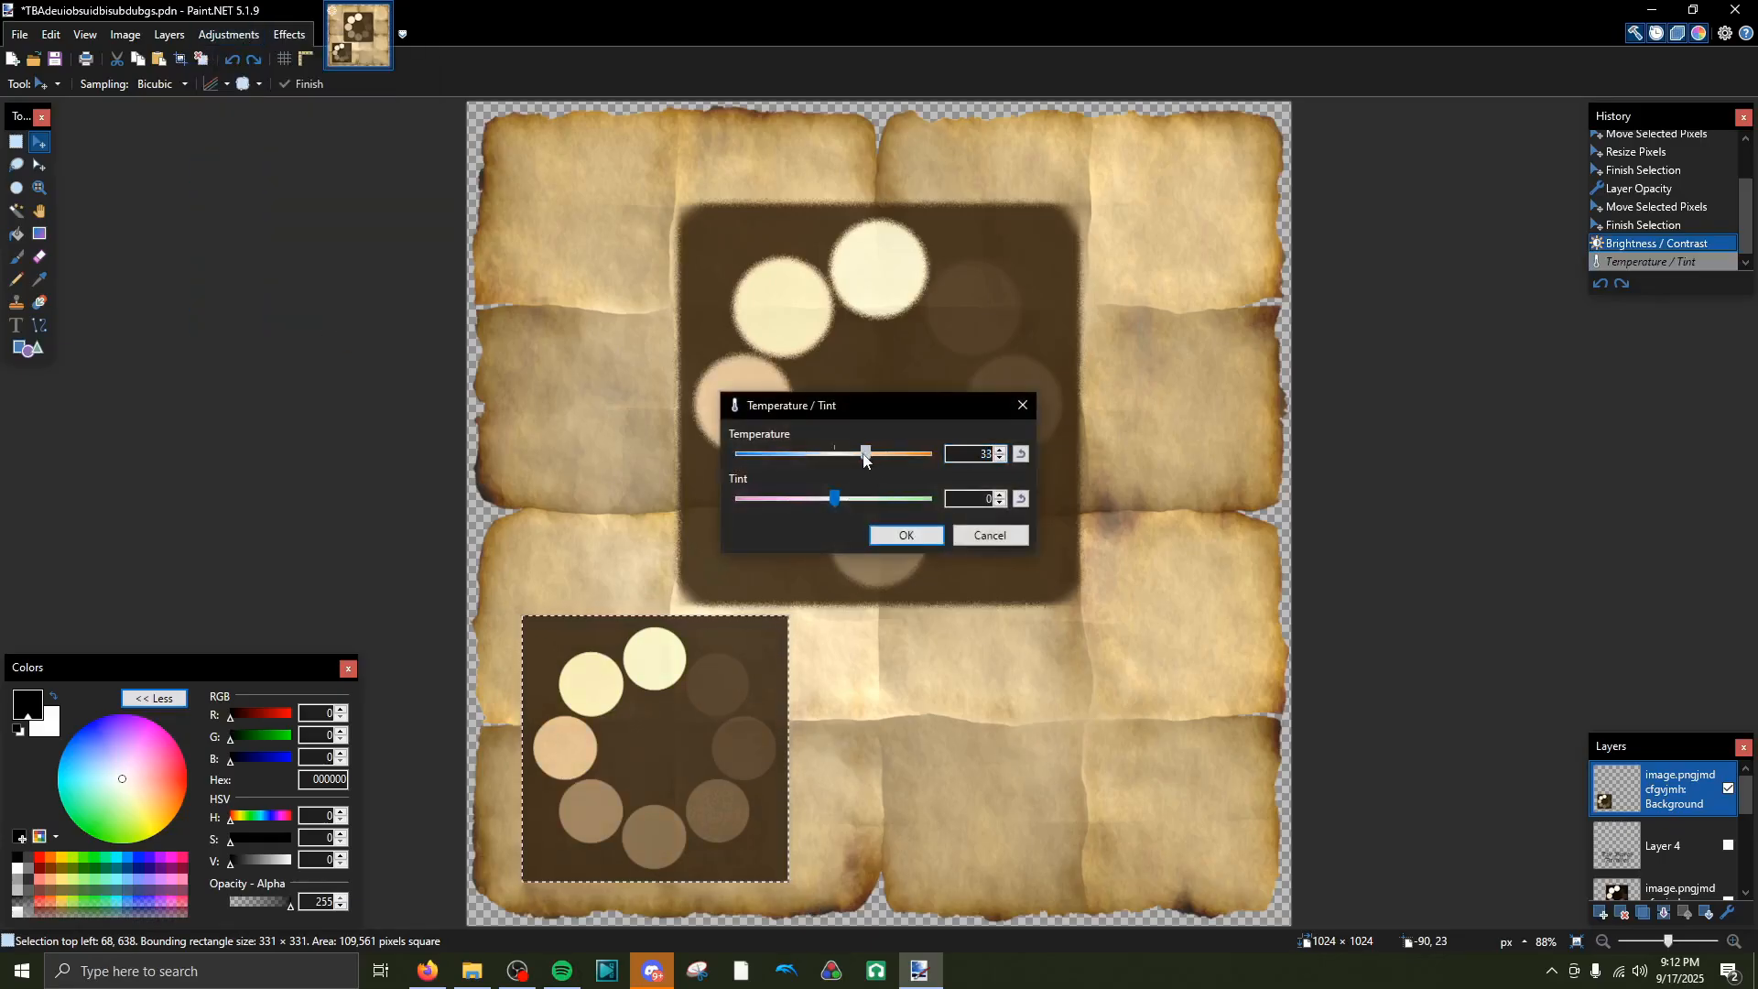
left_click(931, 538)
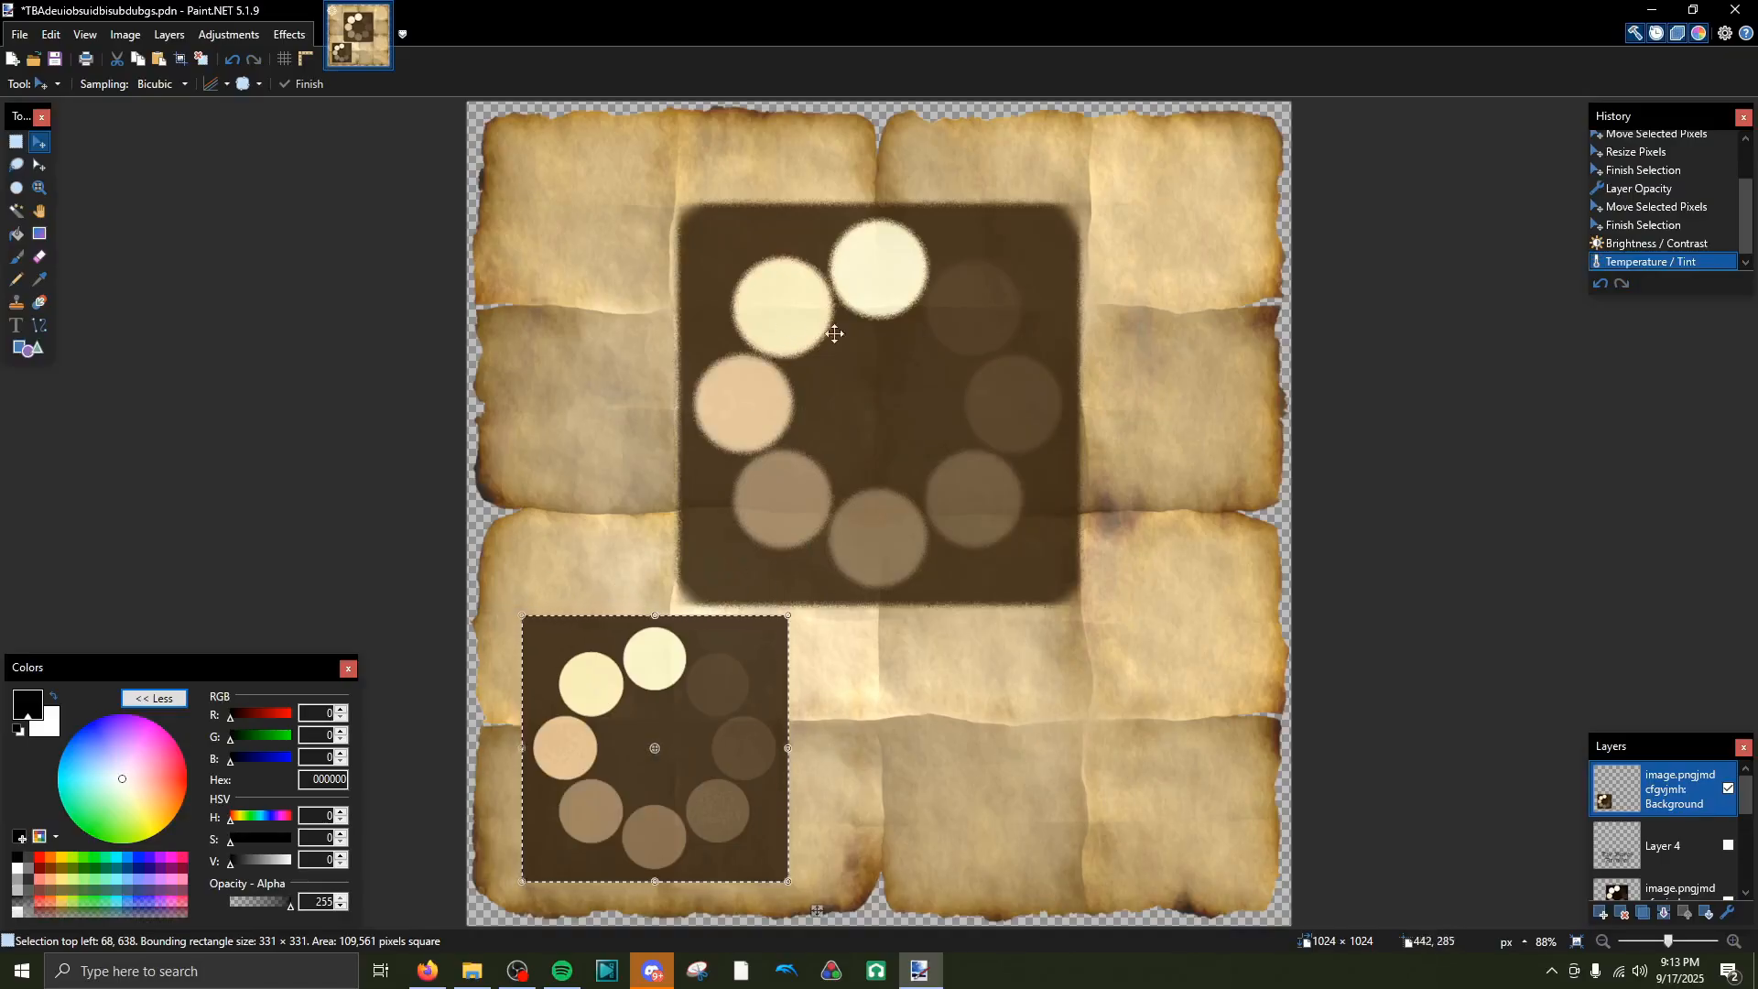
Make a rectangular selection of about 636 × 443 pixels around the whole imported picture, starting at about 0, 581
scroll(838, 302, "up", 5, "ctrl")
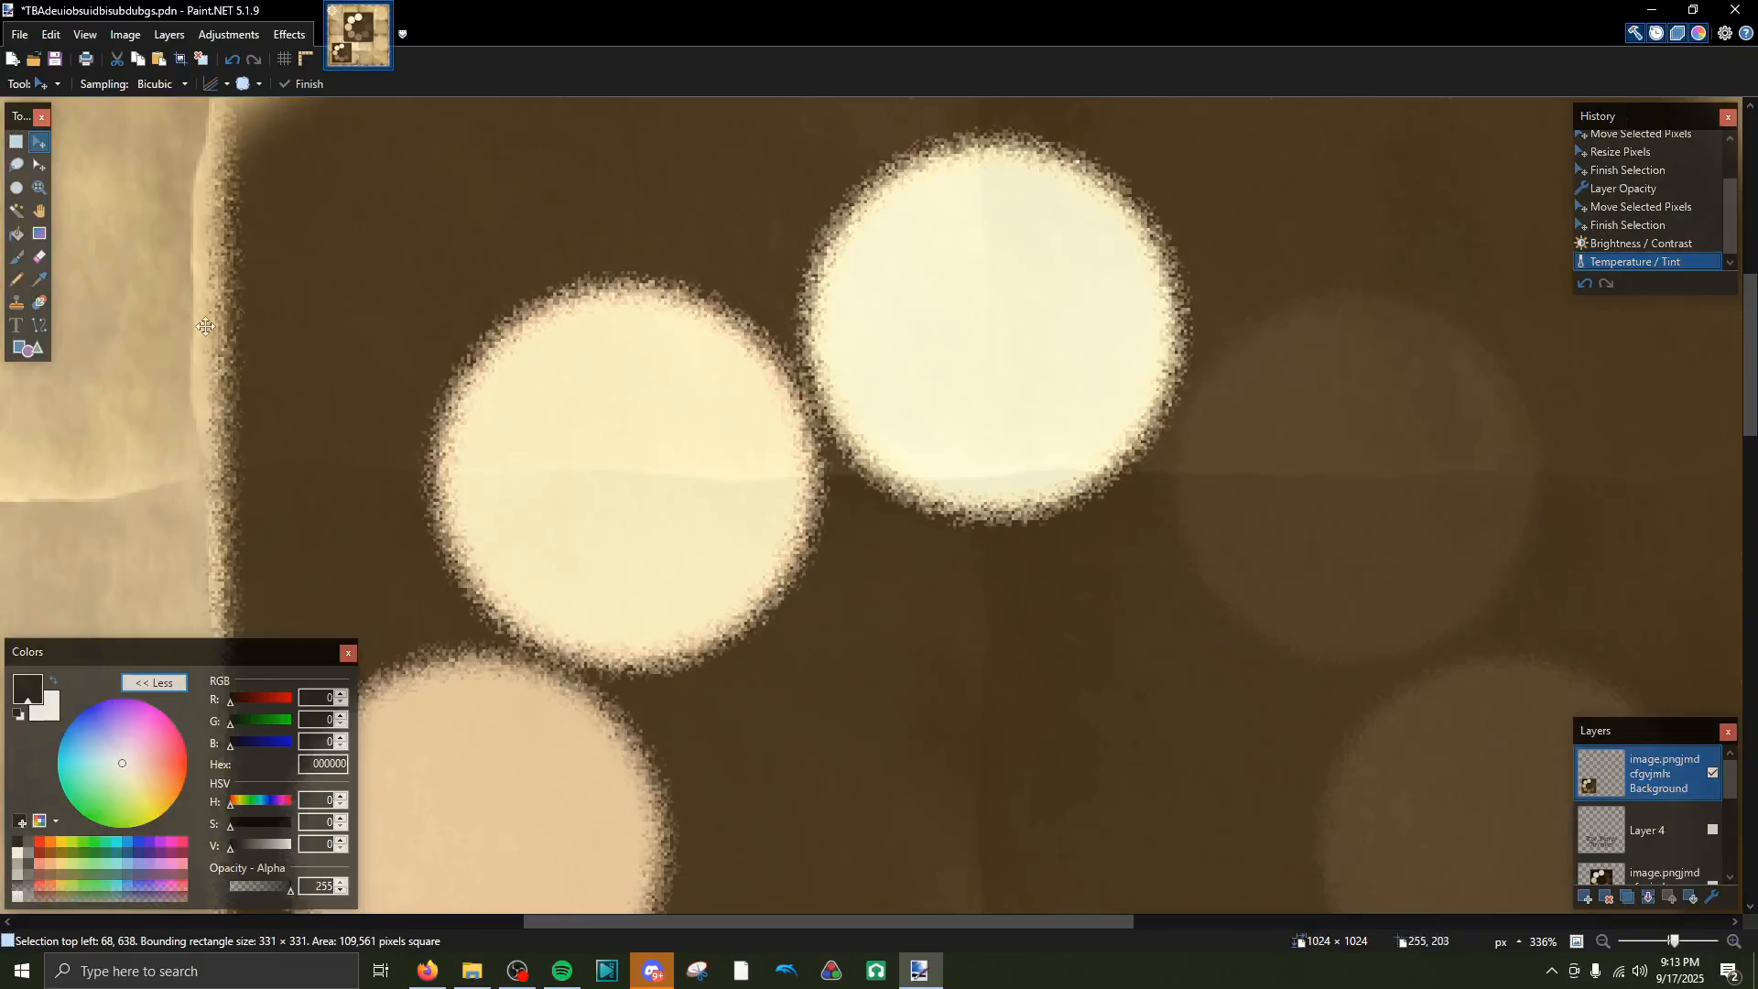
scroll(348, 360, "down", 8)
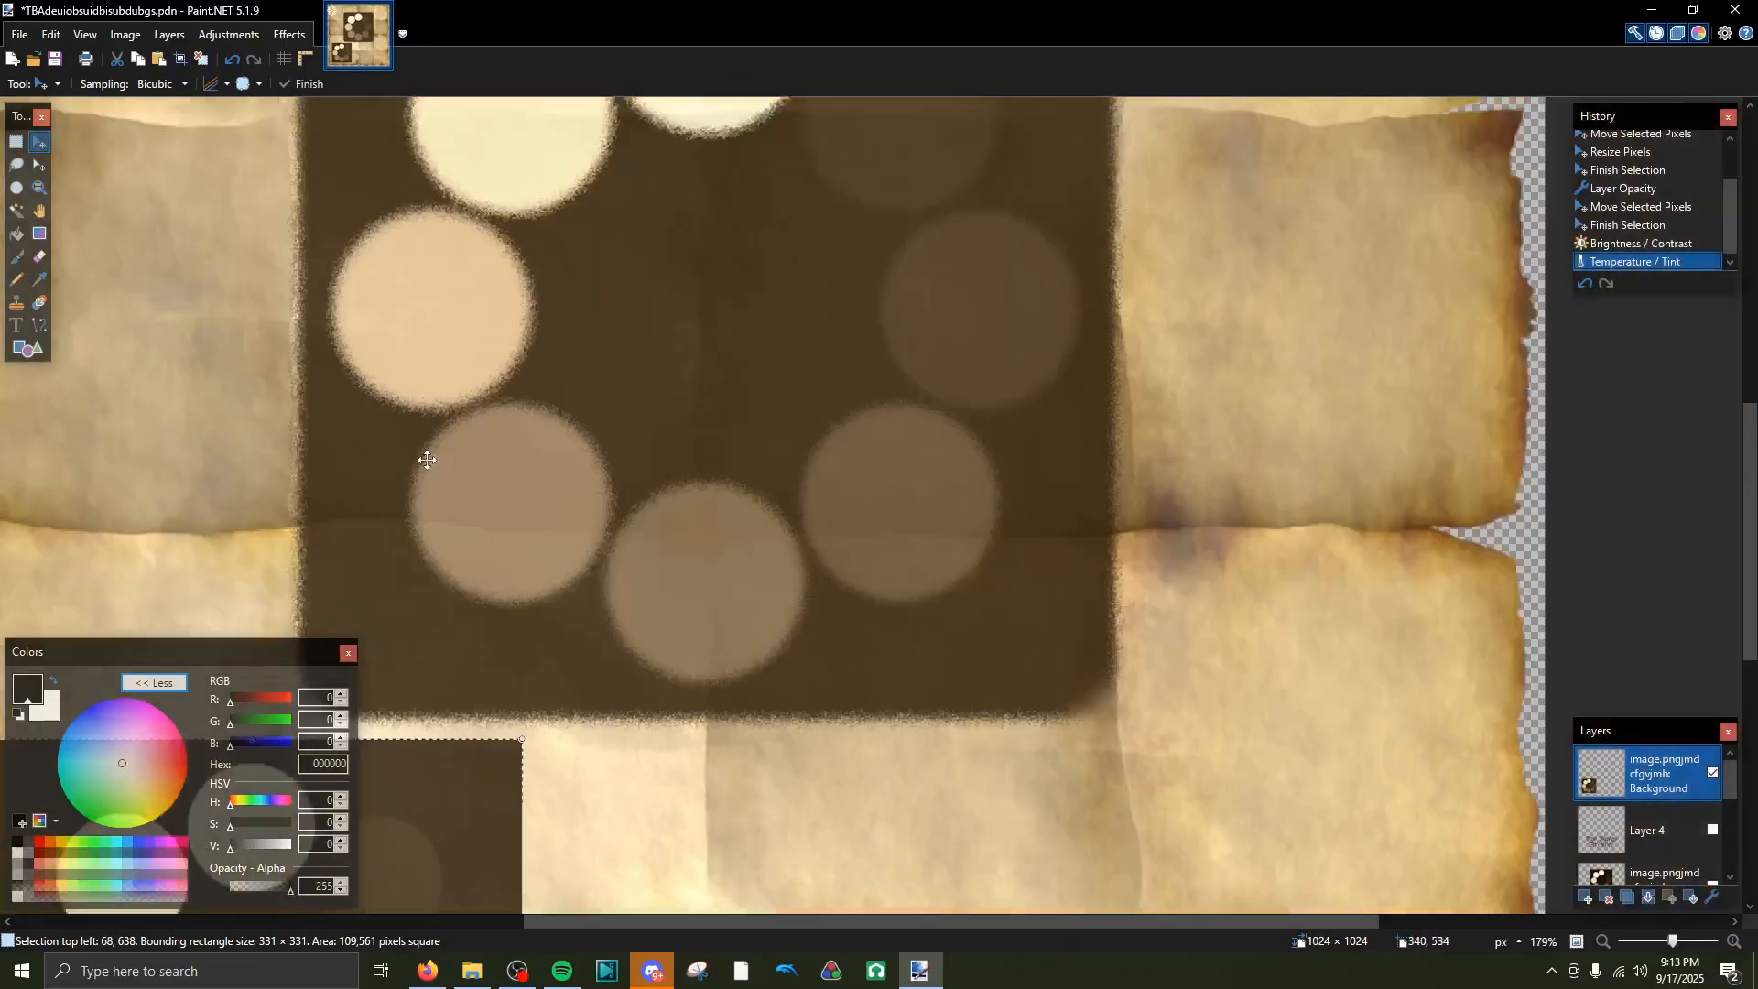
scroll(446, 411, "down", 1)
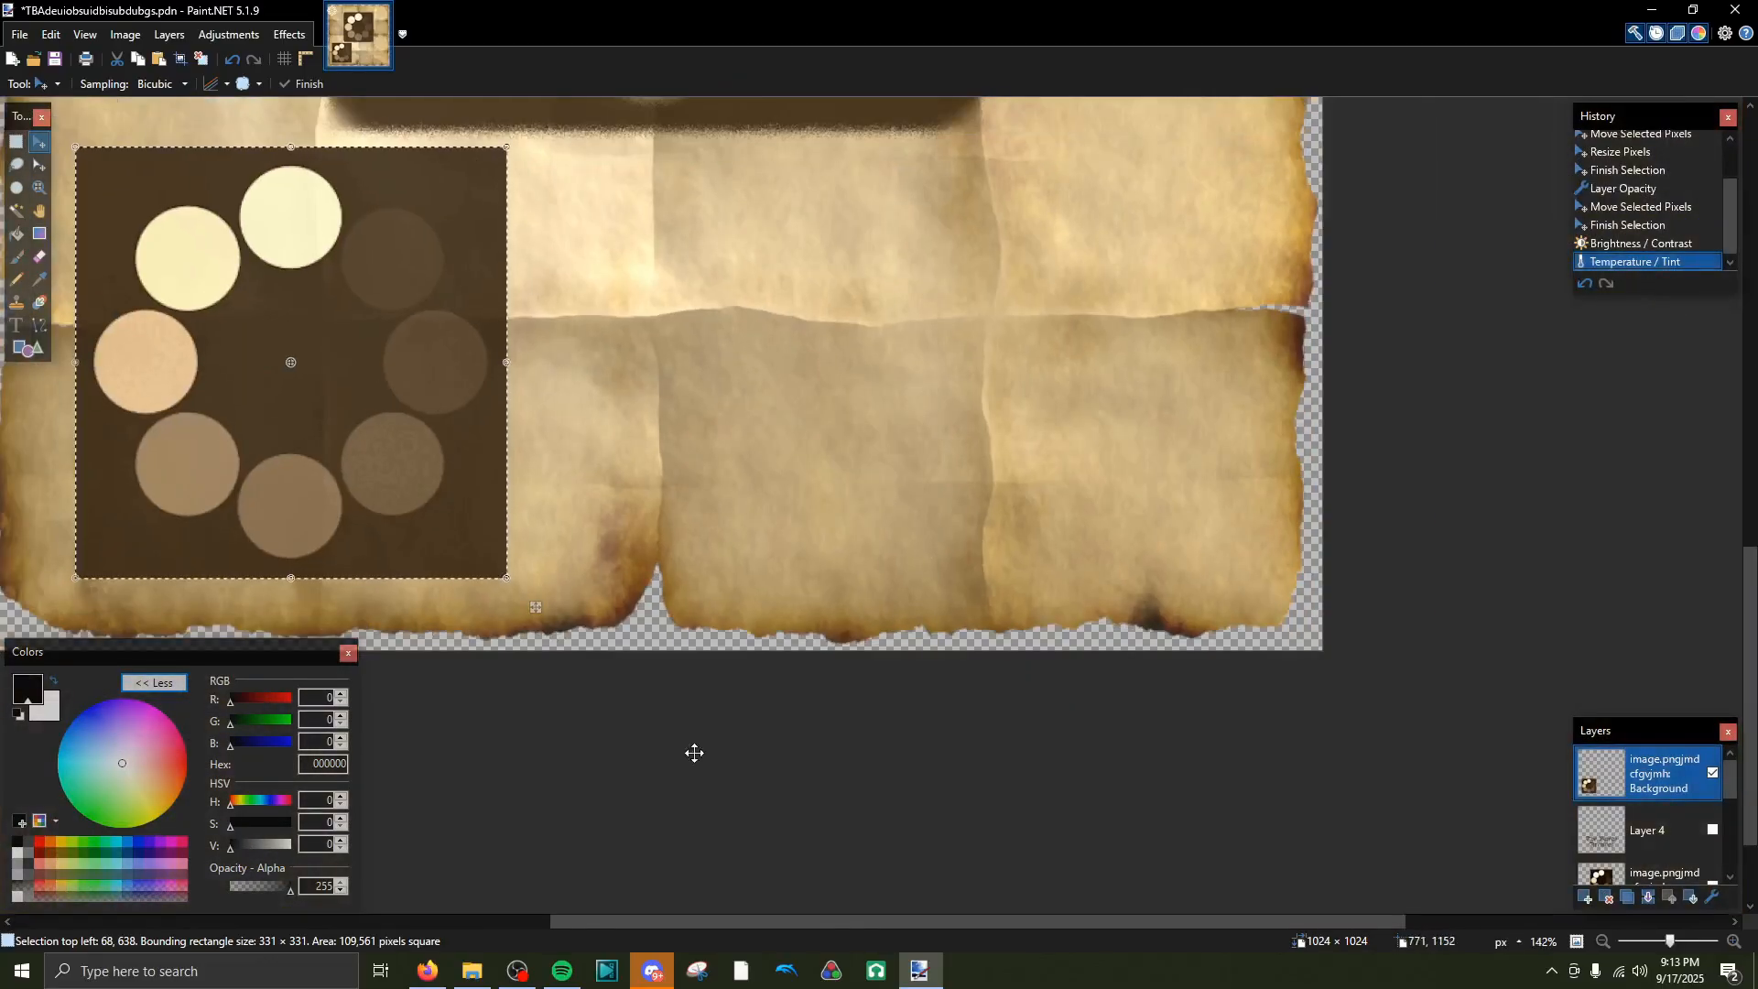
left_click_drag(1188, 925, 956, 925)
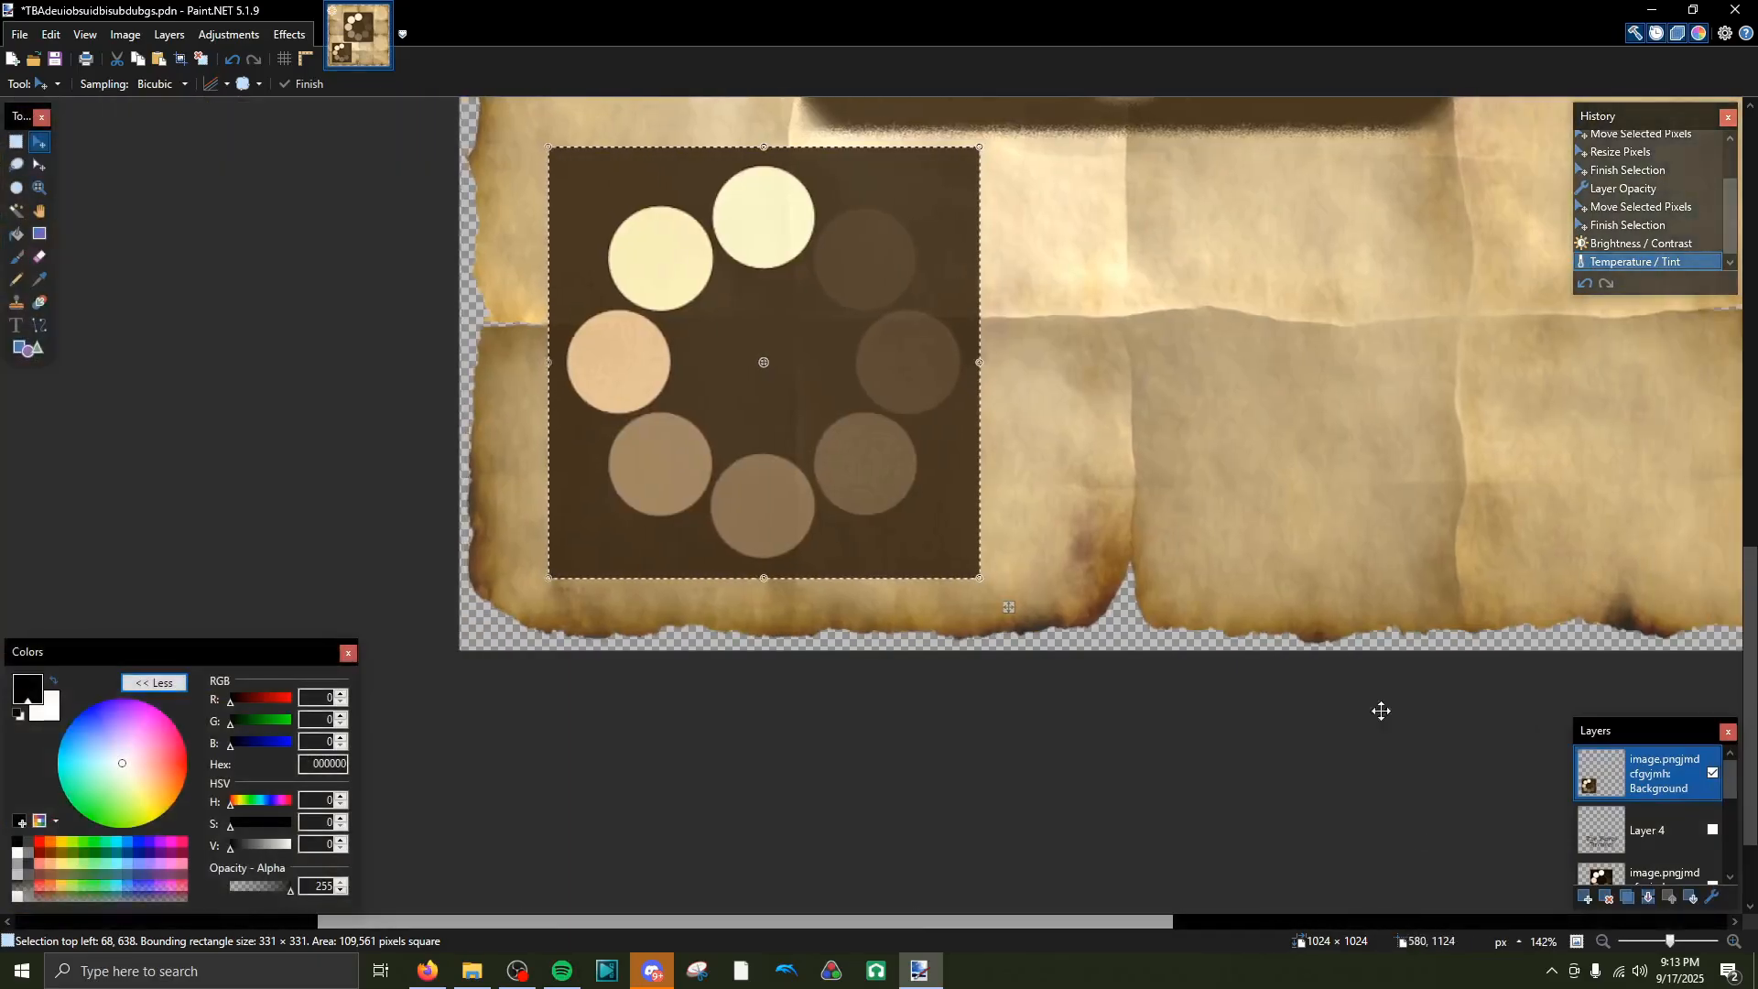
left_click_drag(1753, 643, 1753, 600)
key("s")
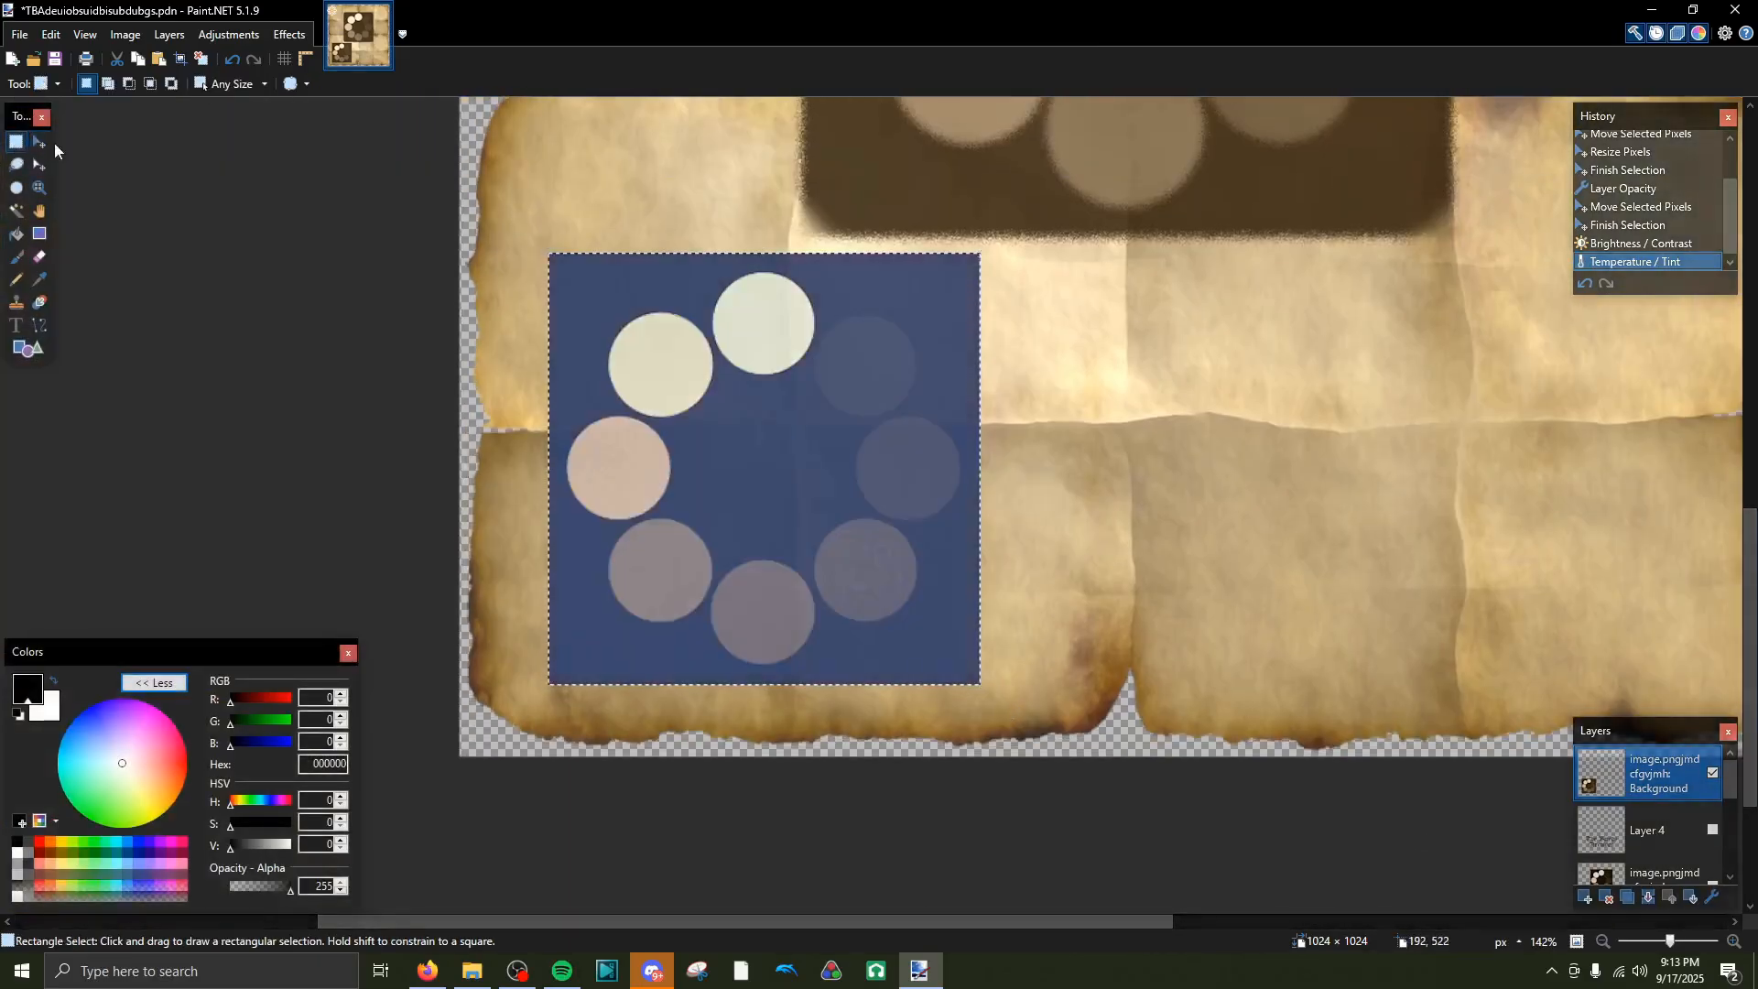
left_click_drag(423, 177, 1290, 773)
Compare the edges and circles of the imported picture with those of the larger existing emblem
scroll(800, 439, "up", 2)
scroll(801, 439, "down", 2)
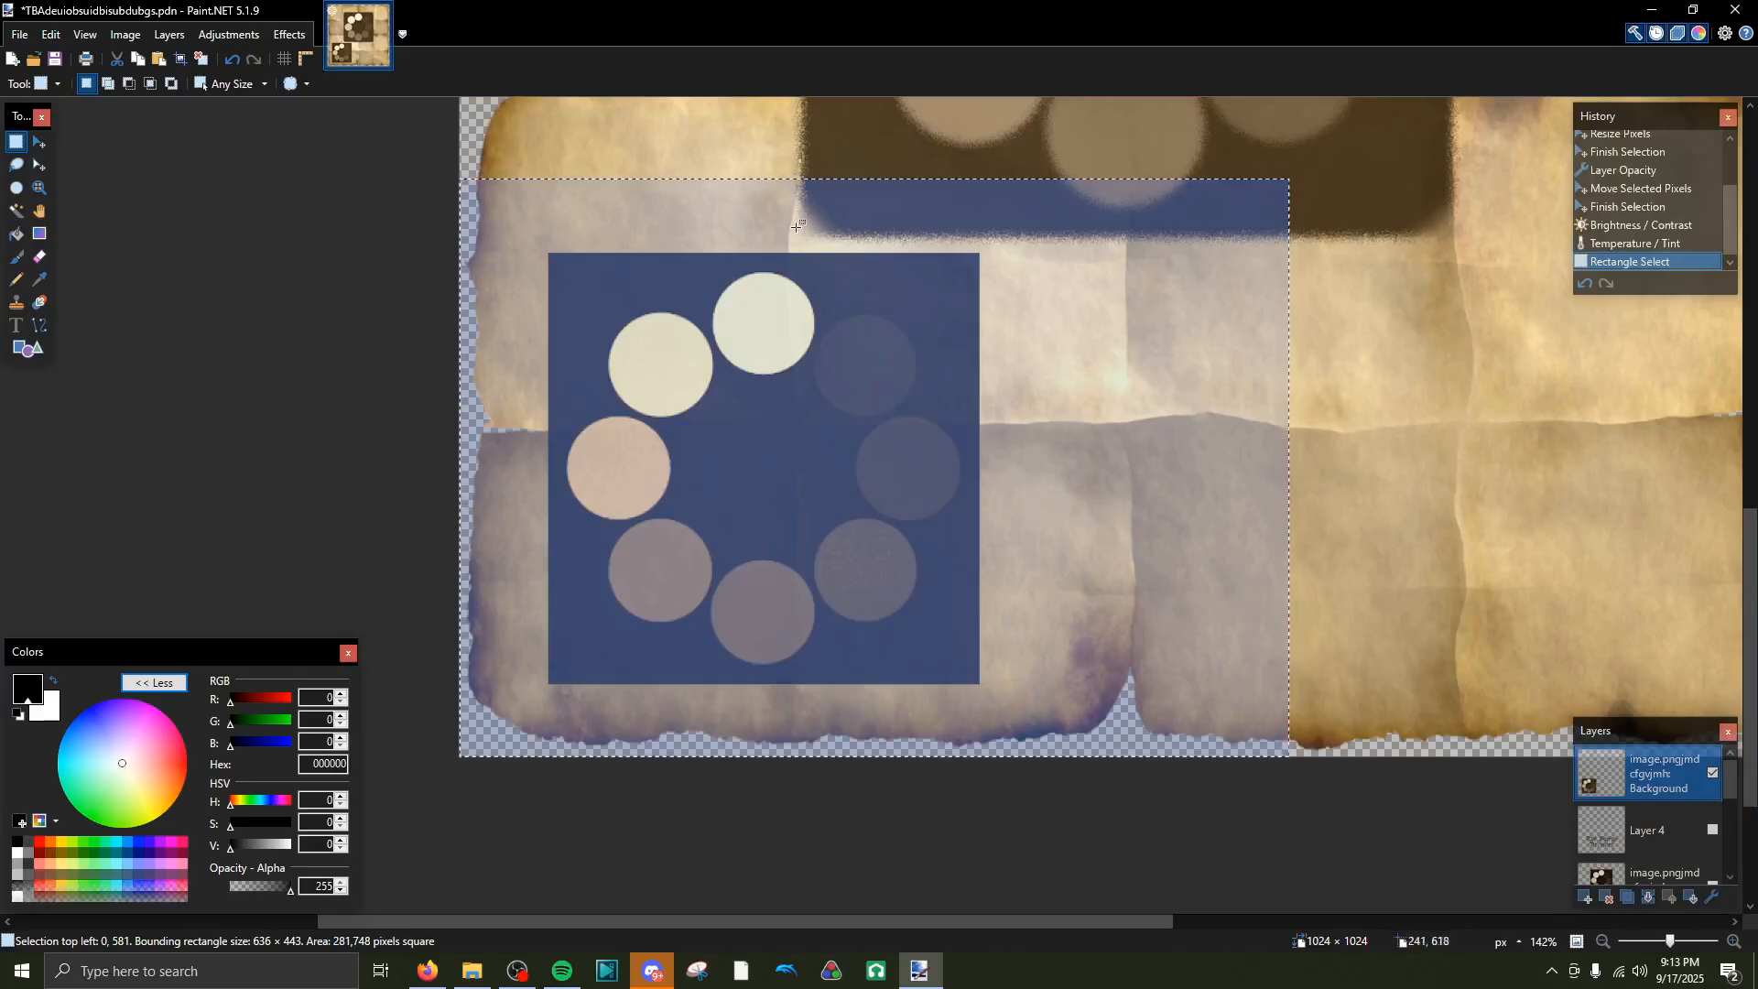
scroll(838, 338, "up", 3)
scroll(839, 339, "down", 1)
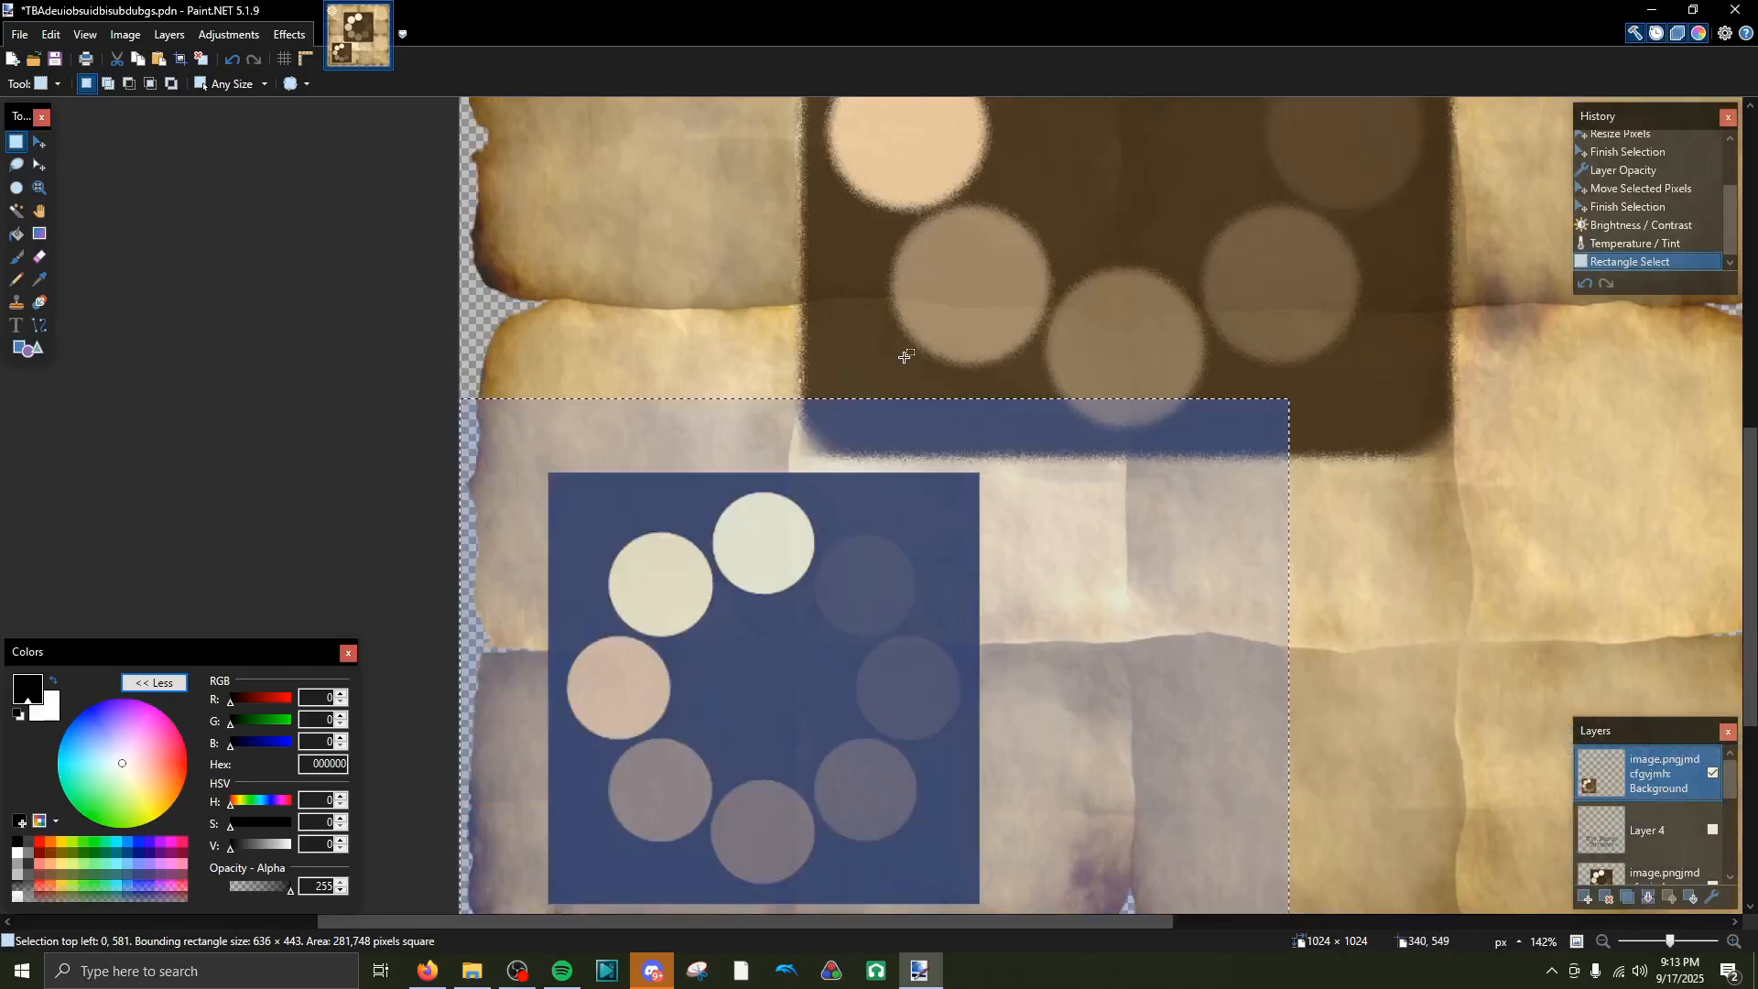
scroll(716, 333, "up", 4)
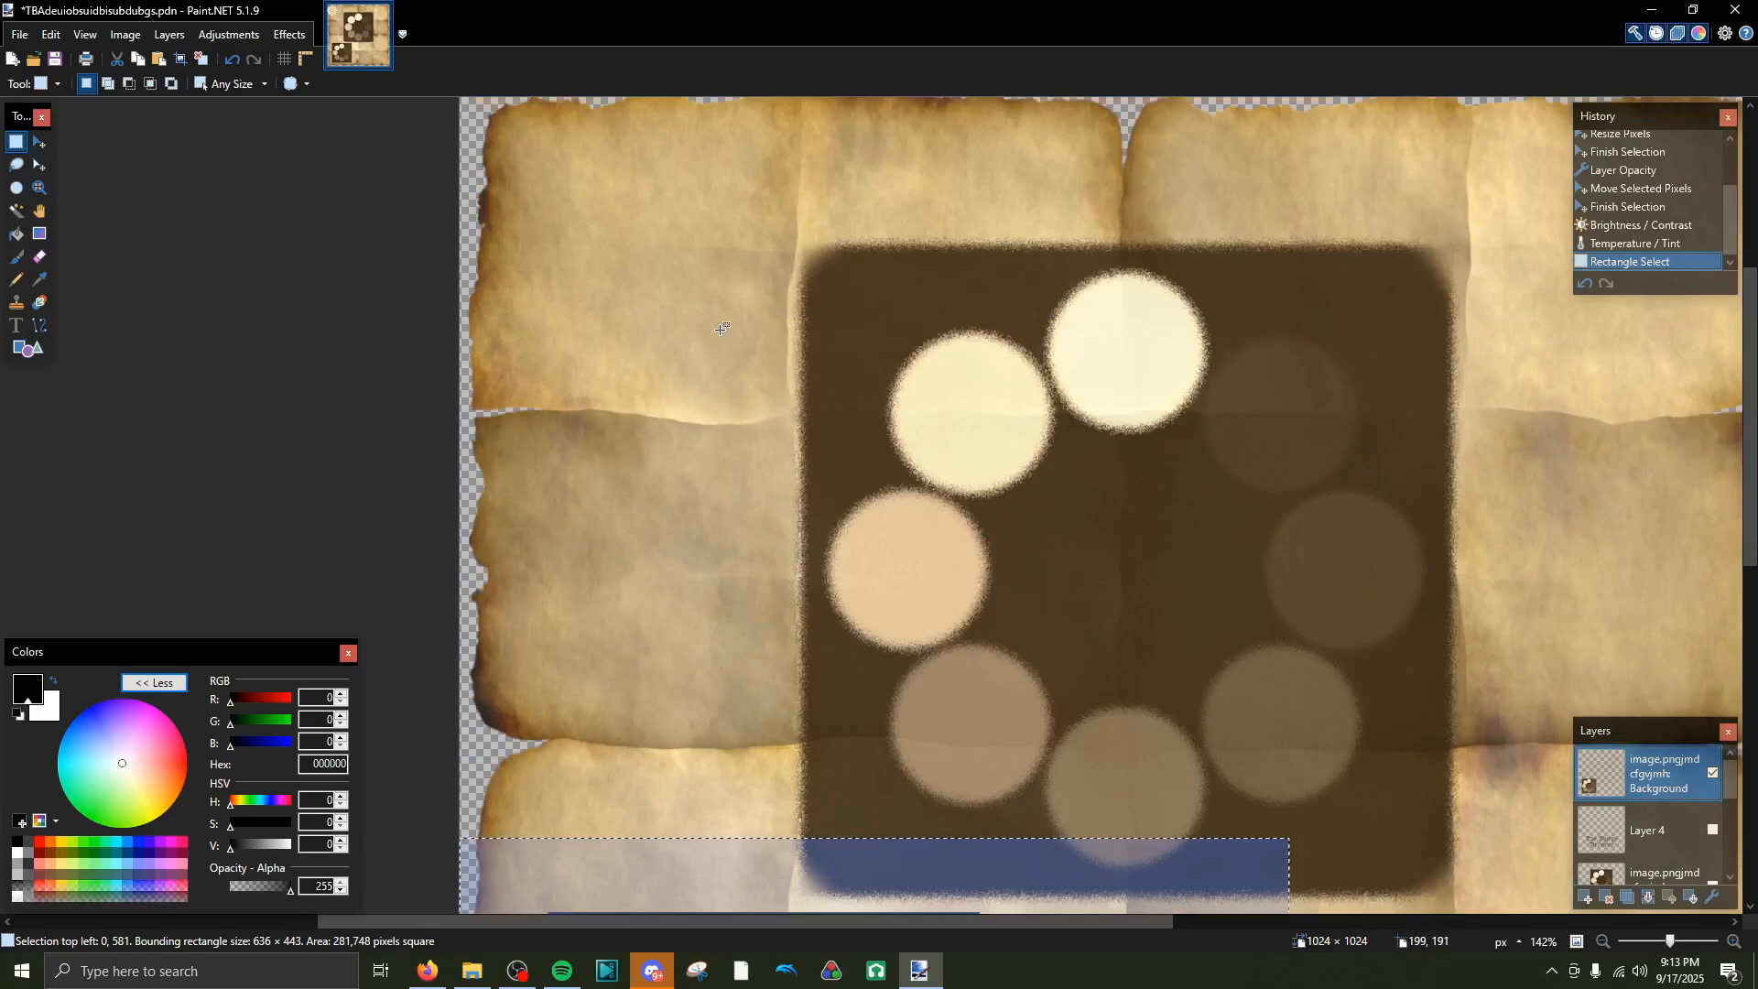
scroll(723, 357, "down", 6)
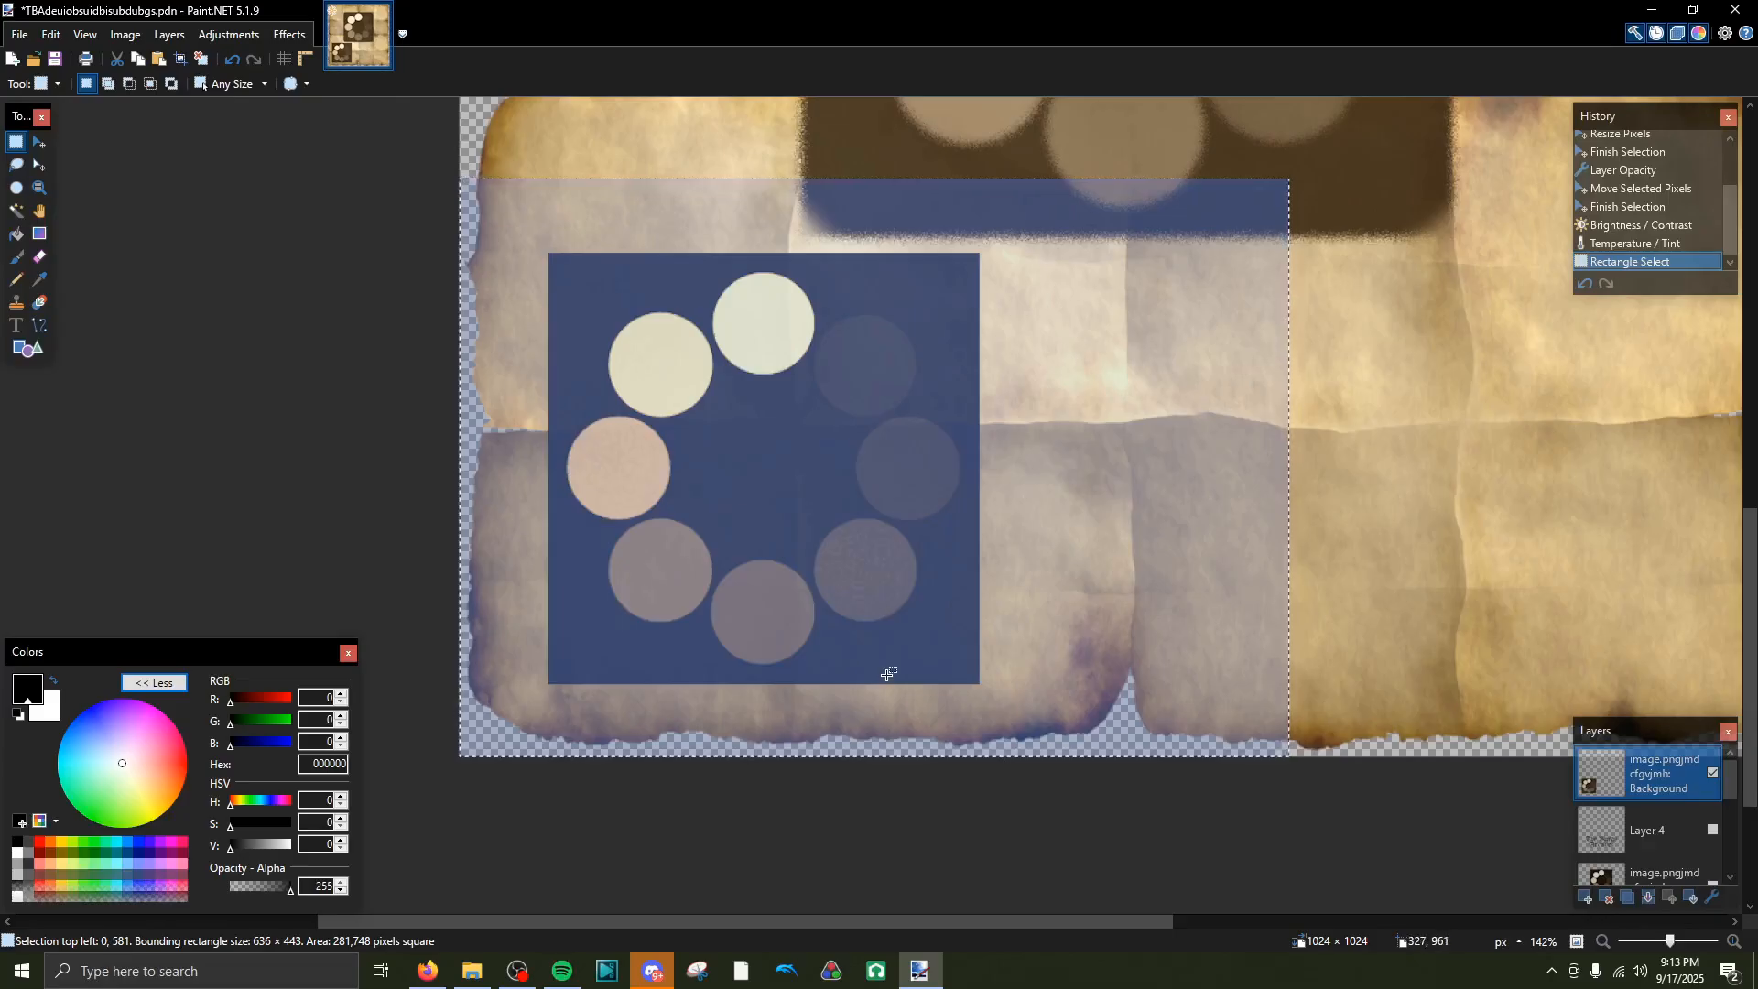
scroll(879, 668, "up", 6)
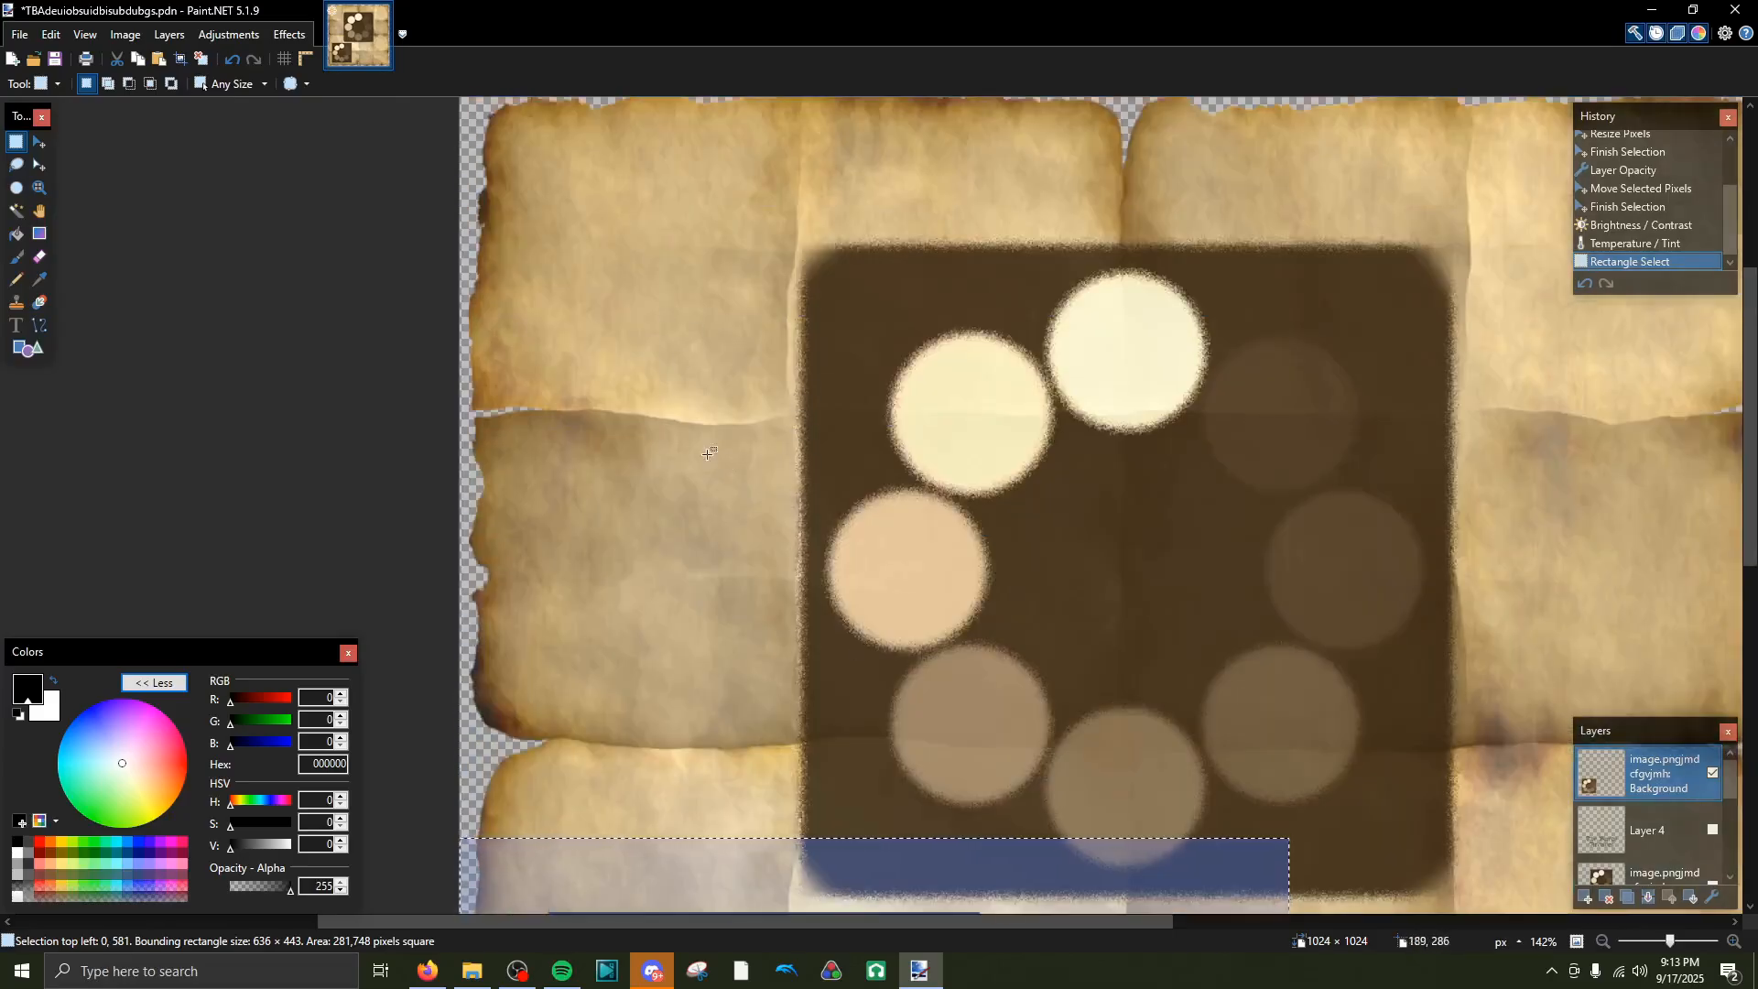
scroll(708, 453, "down", 5)
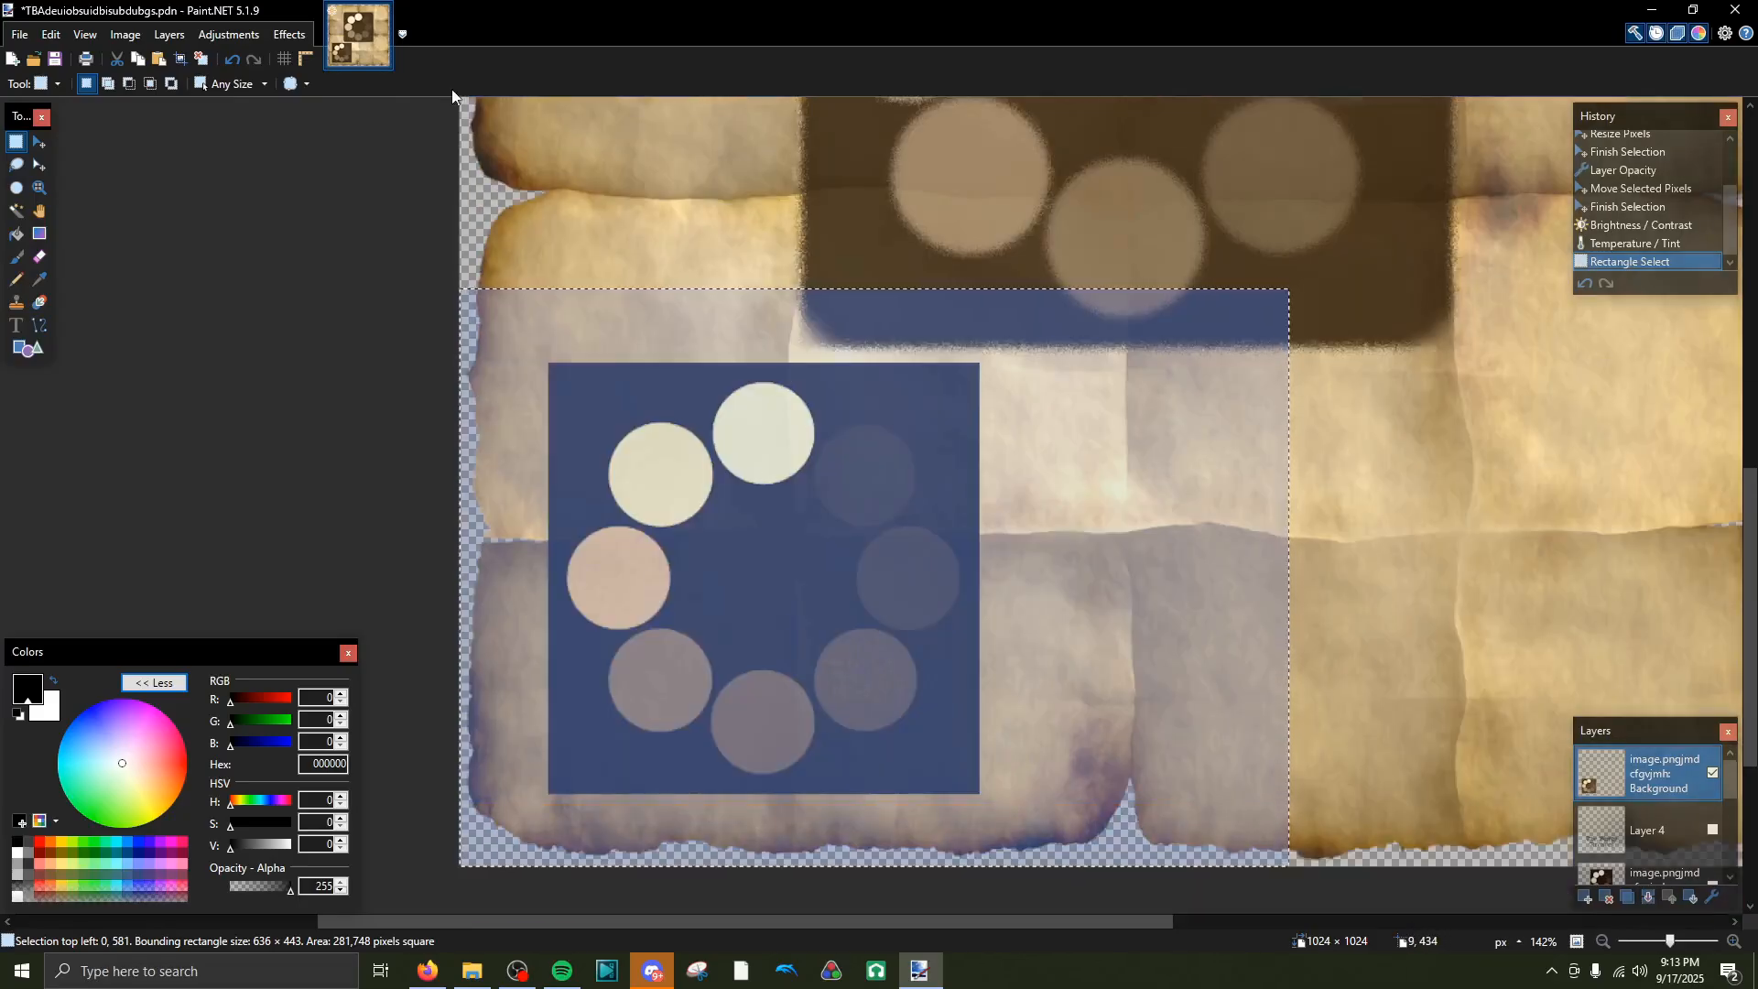
Try a Frosted Glass effect on the selected area with maximum scatter radius 4.25 and smoothness 3, and undo it
left_click(293, 42)
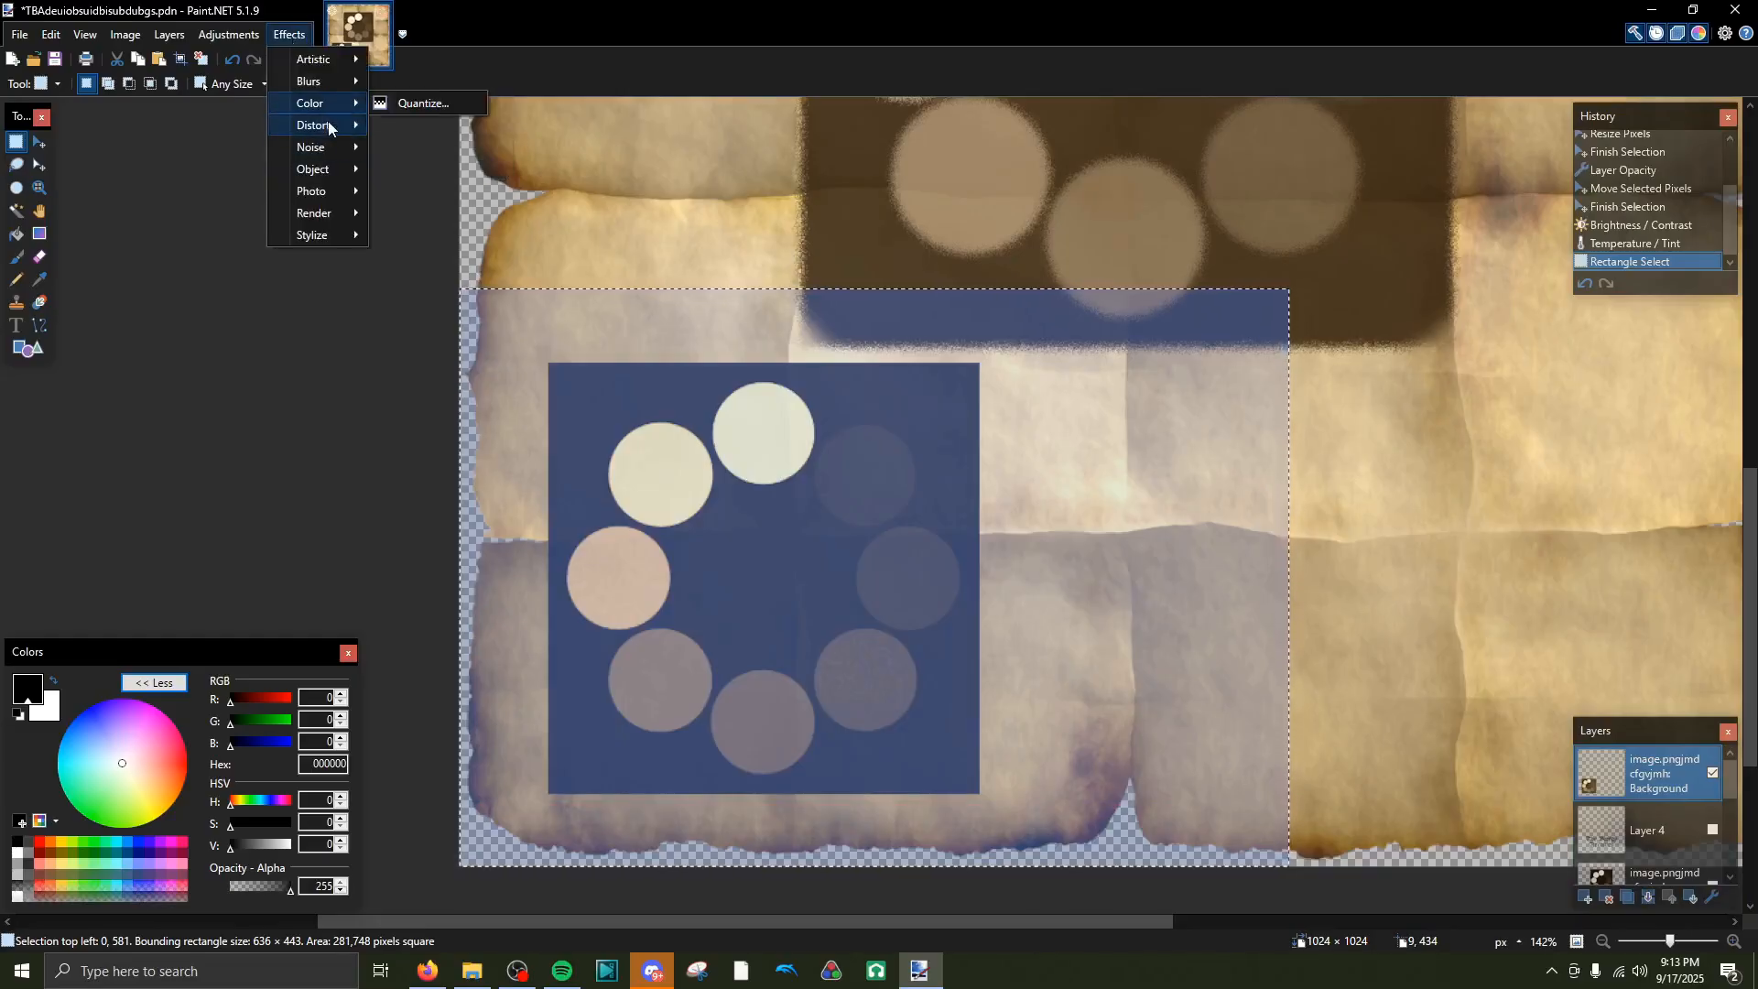
left_click(475, 229)
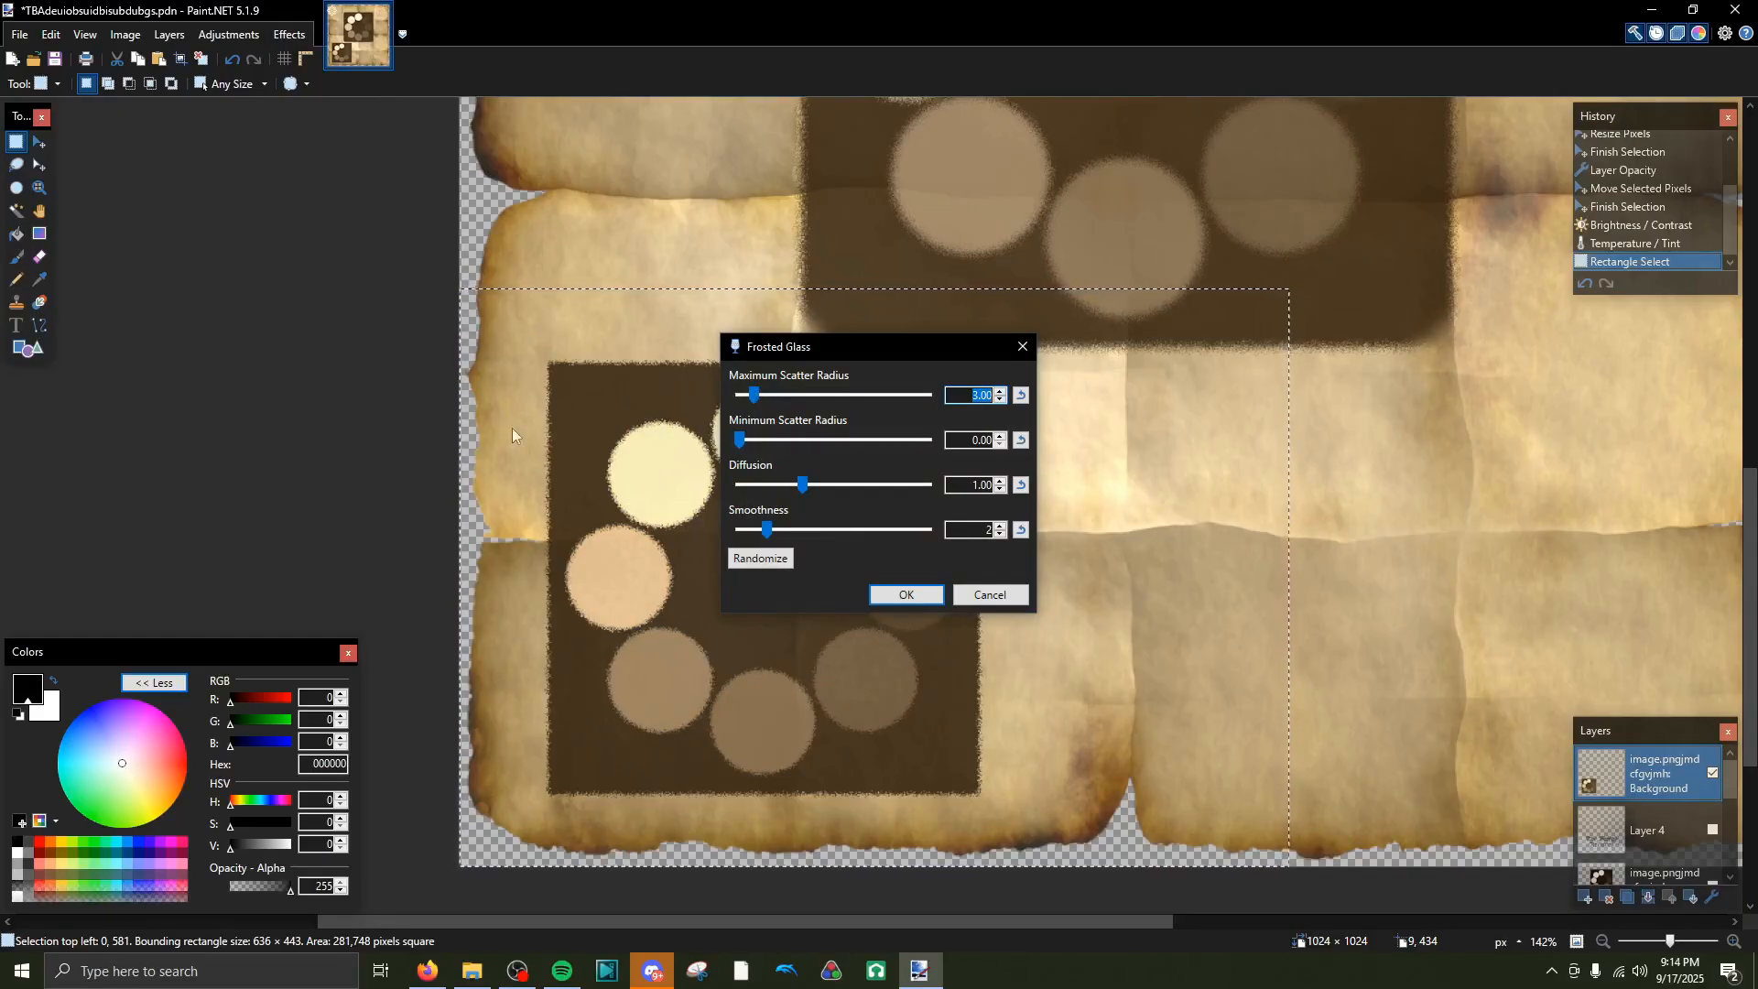
mouse_move(753, 396)
left_mouse_down()
mouse_move(918, 406)
mouse_move(866, 423)
mouse_move(969, 412)
mouse_move(752, 414)
left_mouse_up()
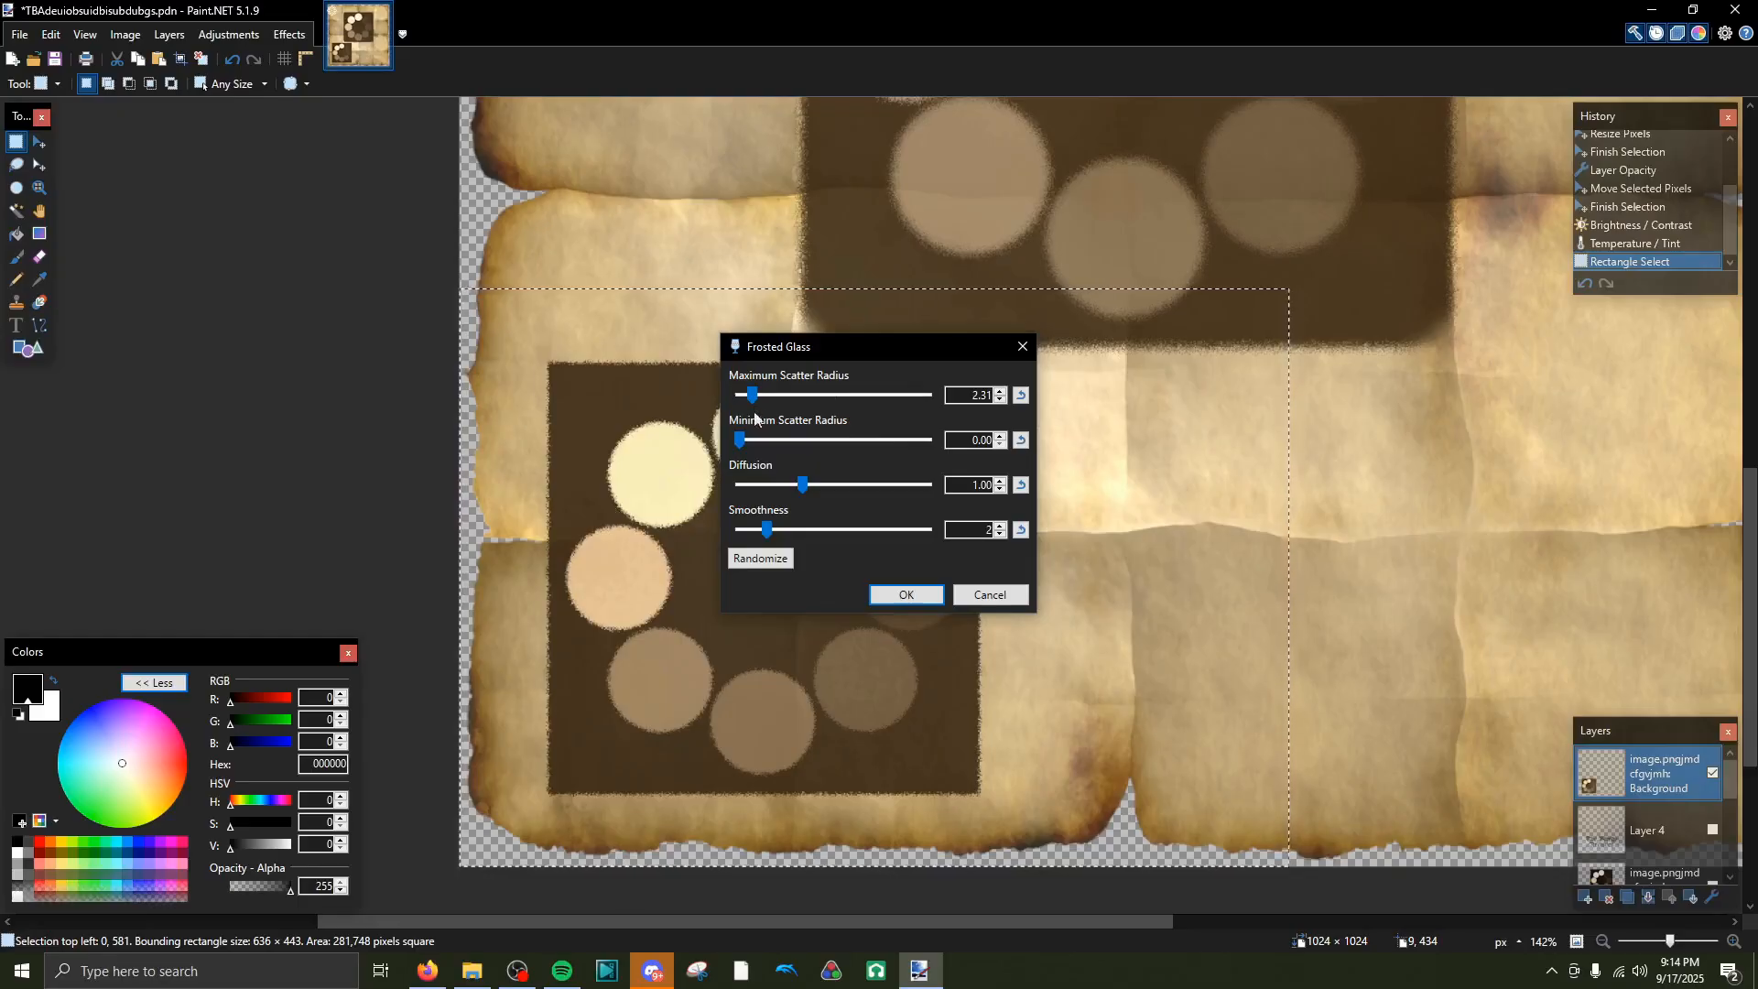
left_click_drag(749, 403, 754, 405)
left_click_drag(770, 537, 785, 536)
left_click_drag(755, 403, 758, 408)
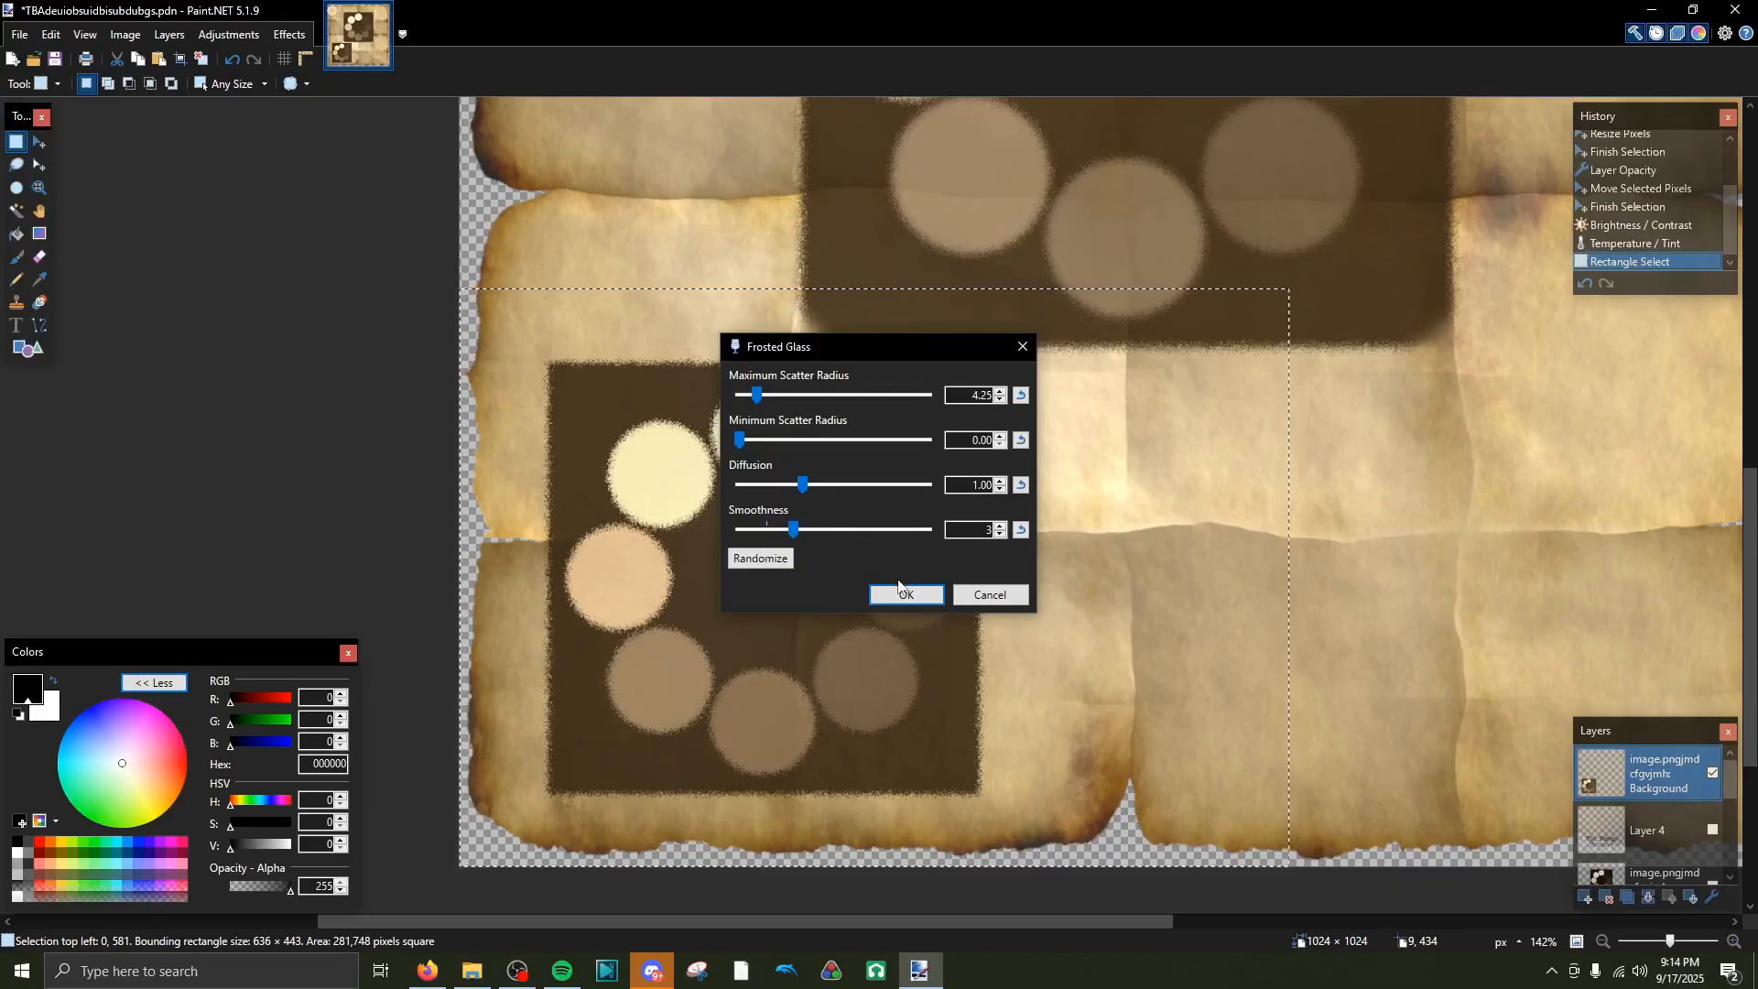
left_click(905, 595)
scroll(1089, 593, "up", 3)
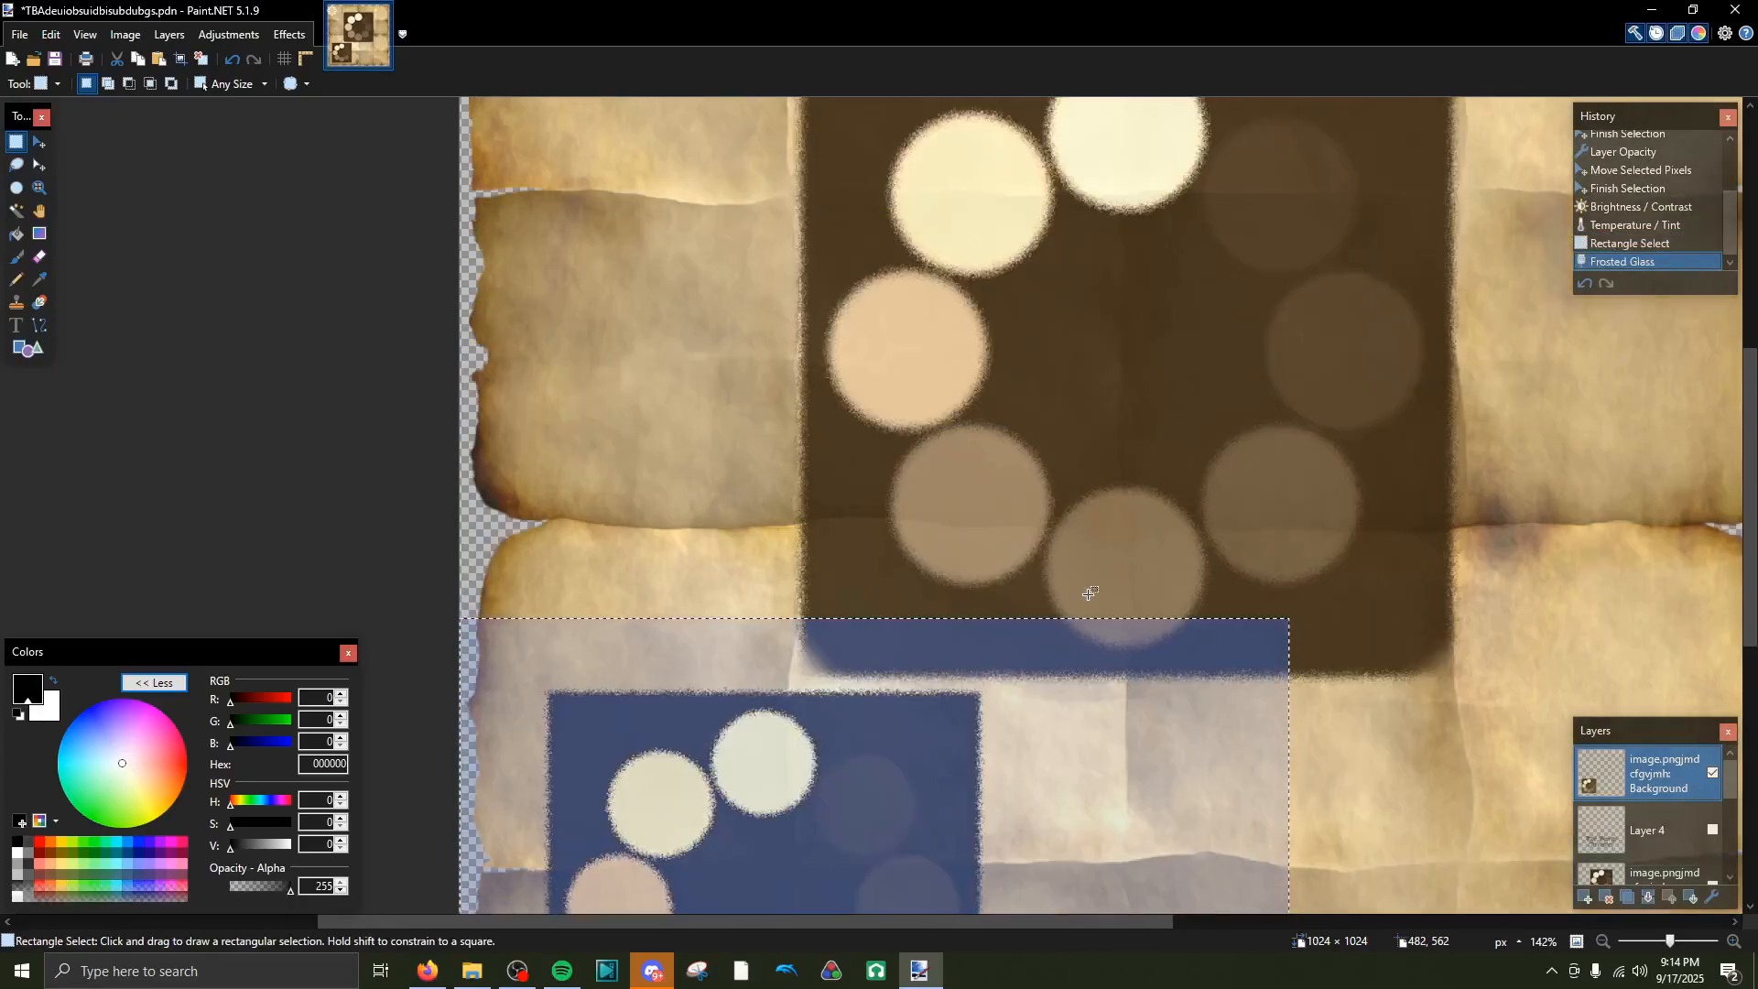
scroll(1090, 594, "down", 3)
scroll(609, 459, "up", 1)
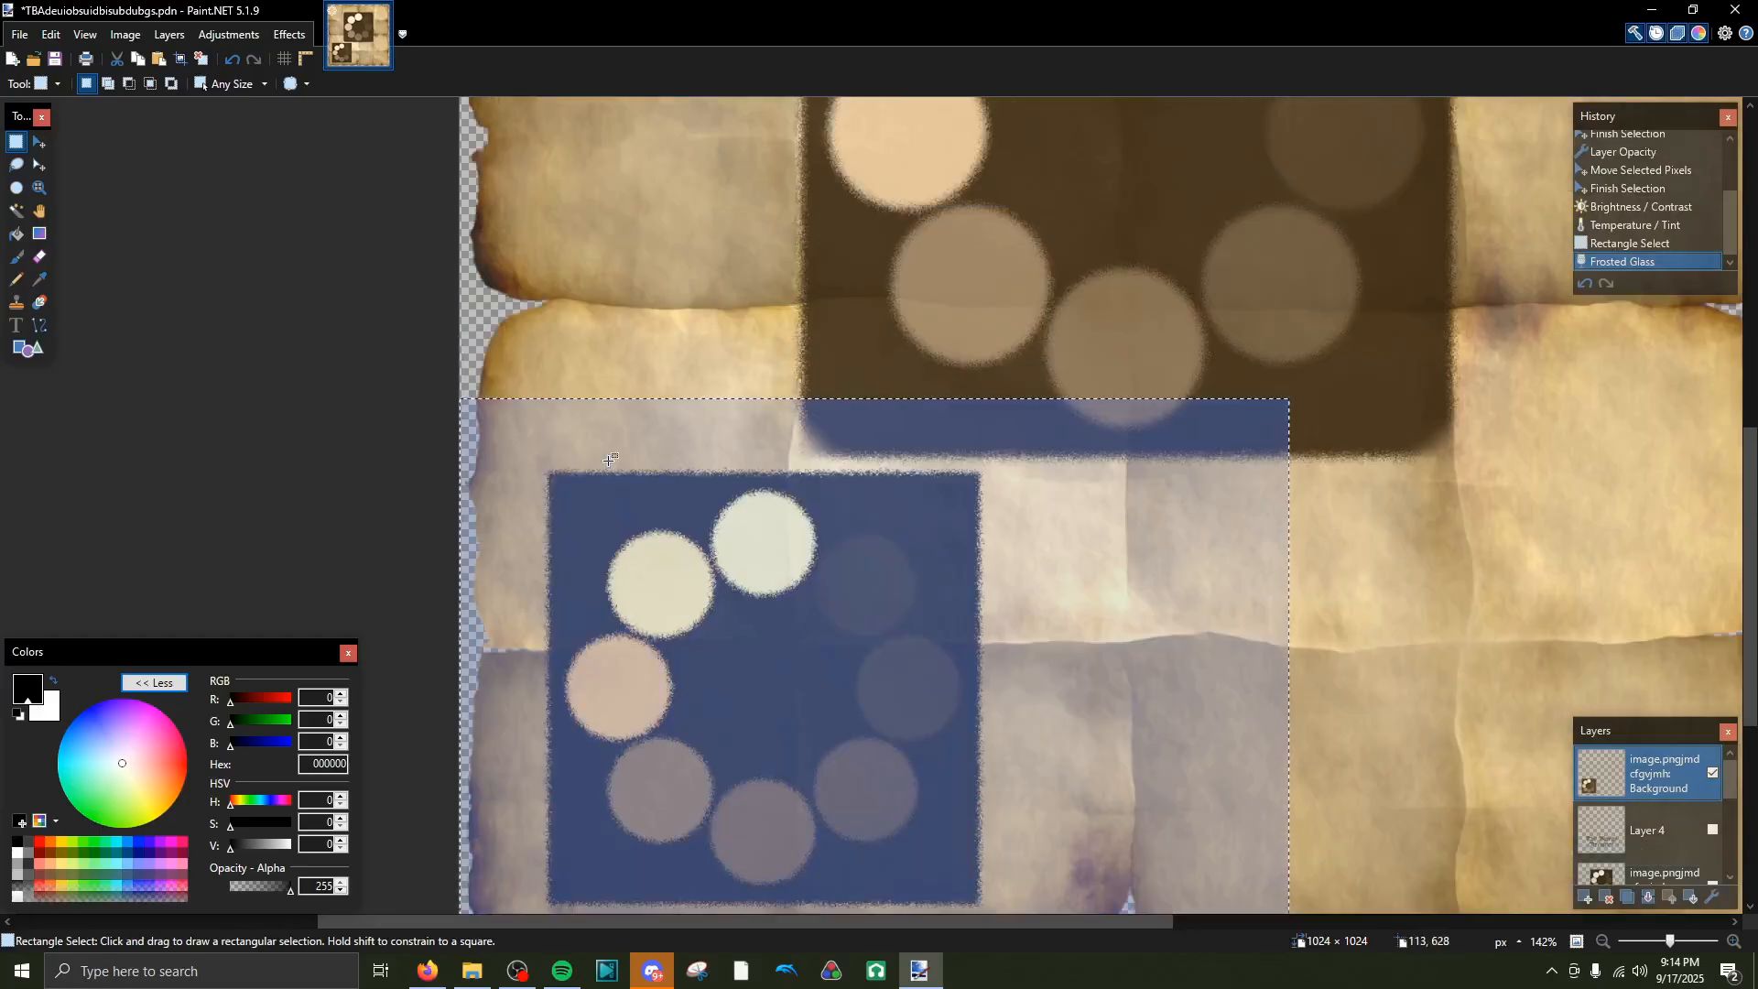
scroll(610, 460, "up", 2)
scroll(620, 491, "down", 3)
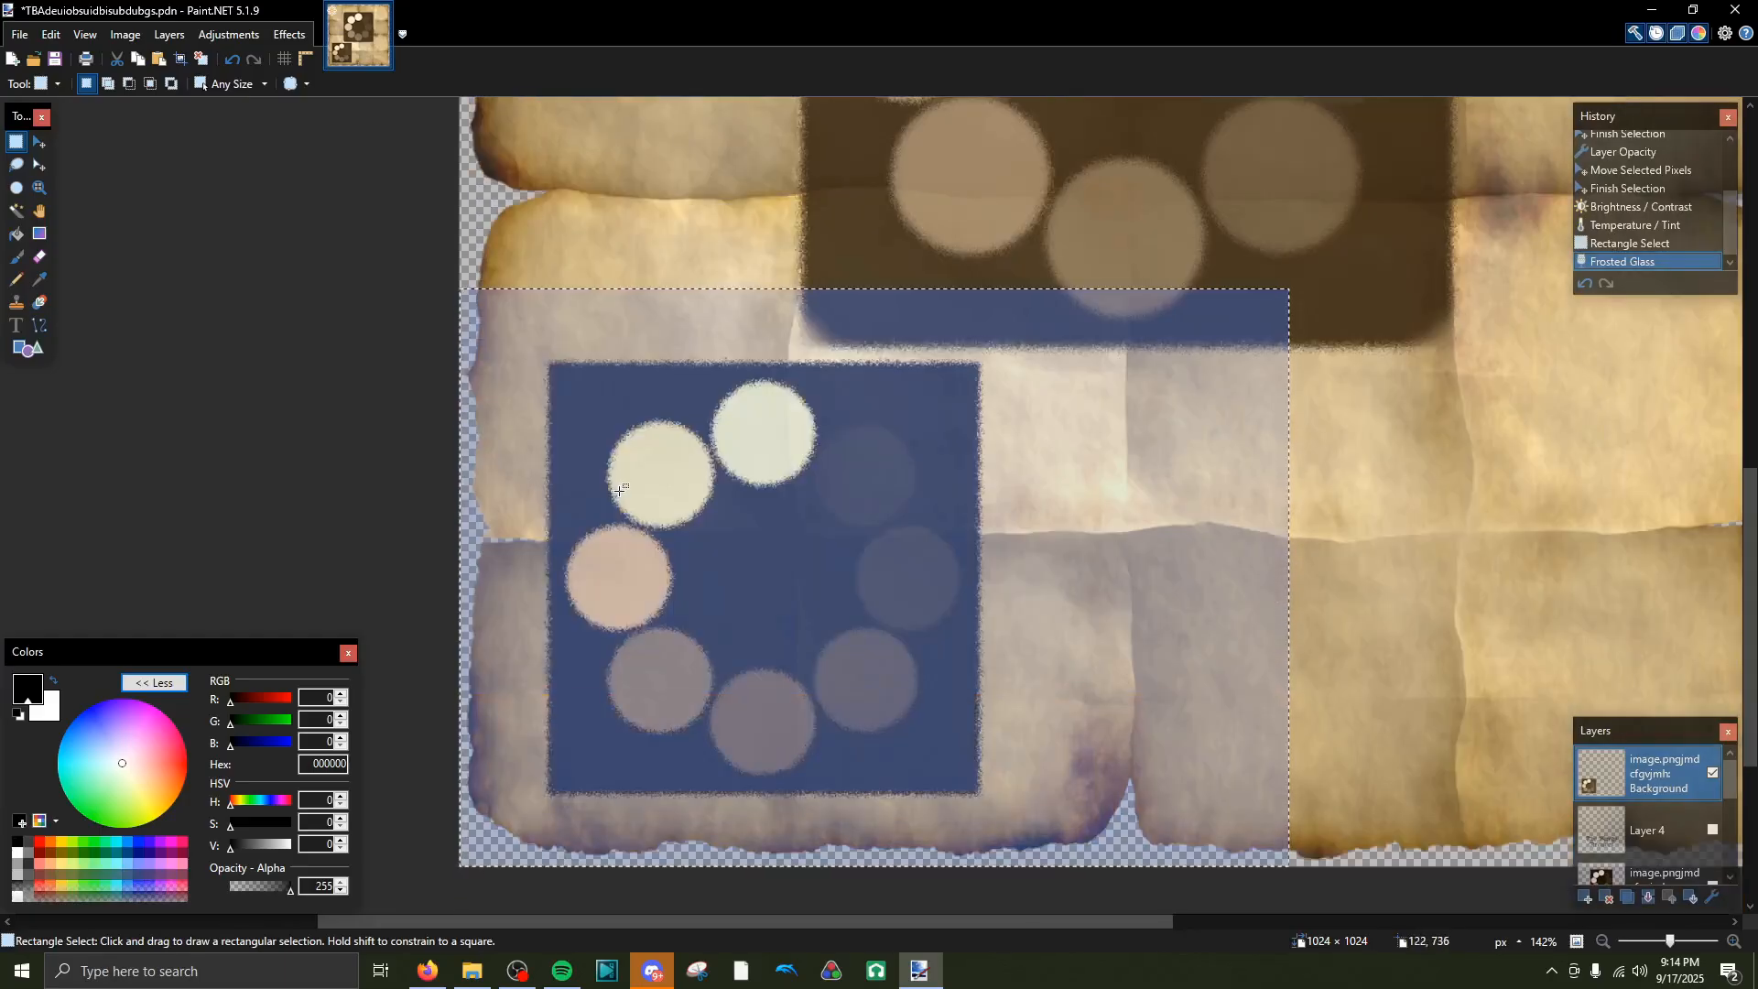
key("ctrl+z")
Apply Frosted Glass to the selected area with maximum scatter radius about 3.41, minimum 0, diffusion 1 and smoothness 3, and deselect it
left_click(290, 34)
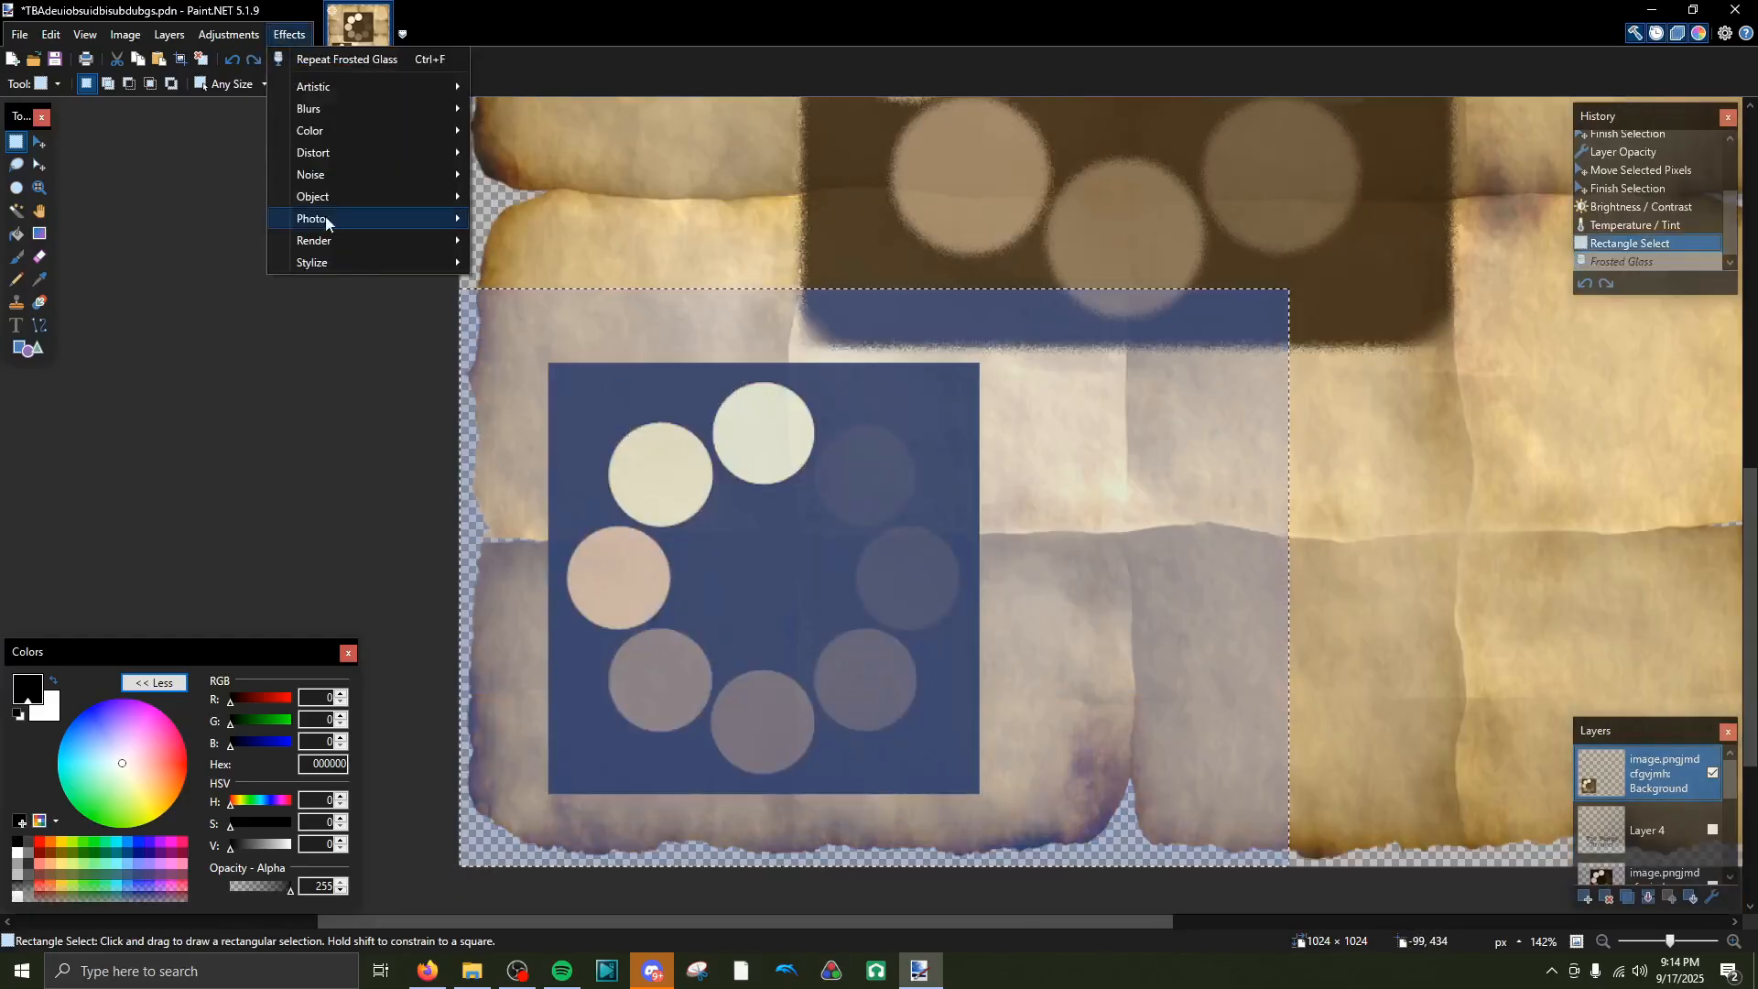
mouse_move(377, 158)
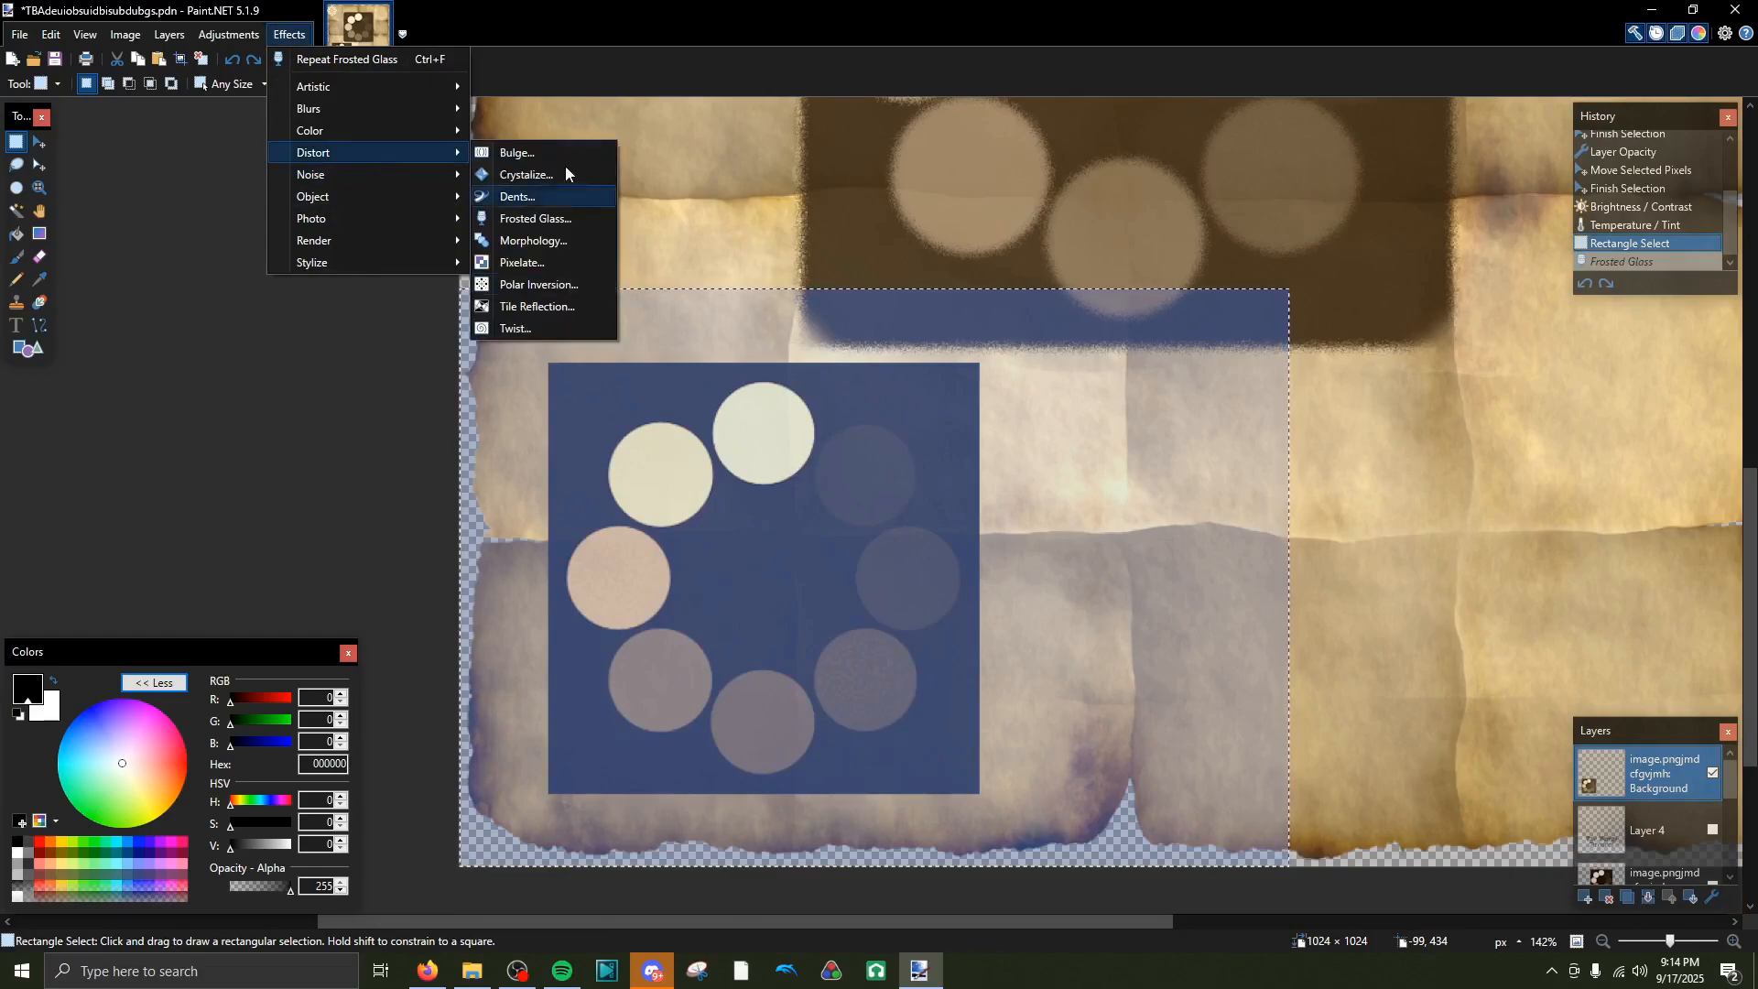
left_click(536, 218)
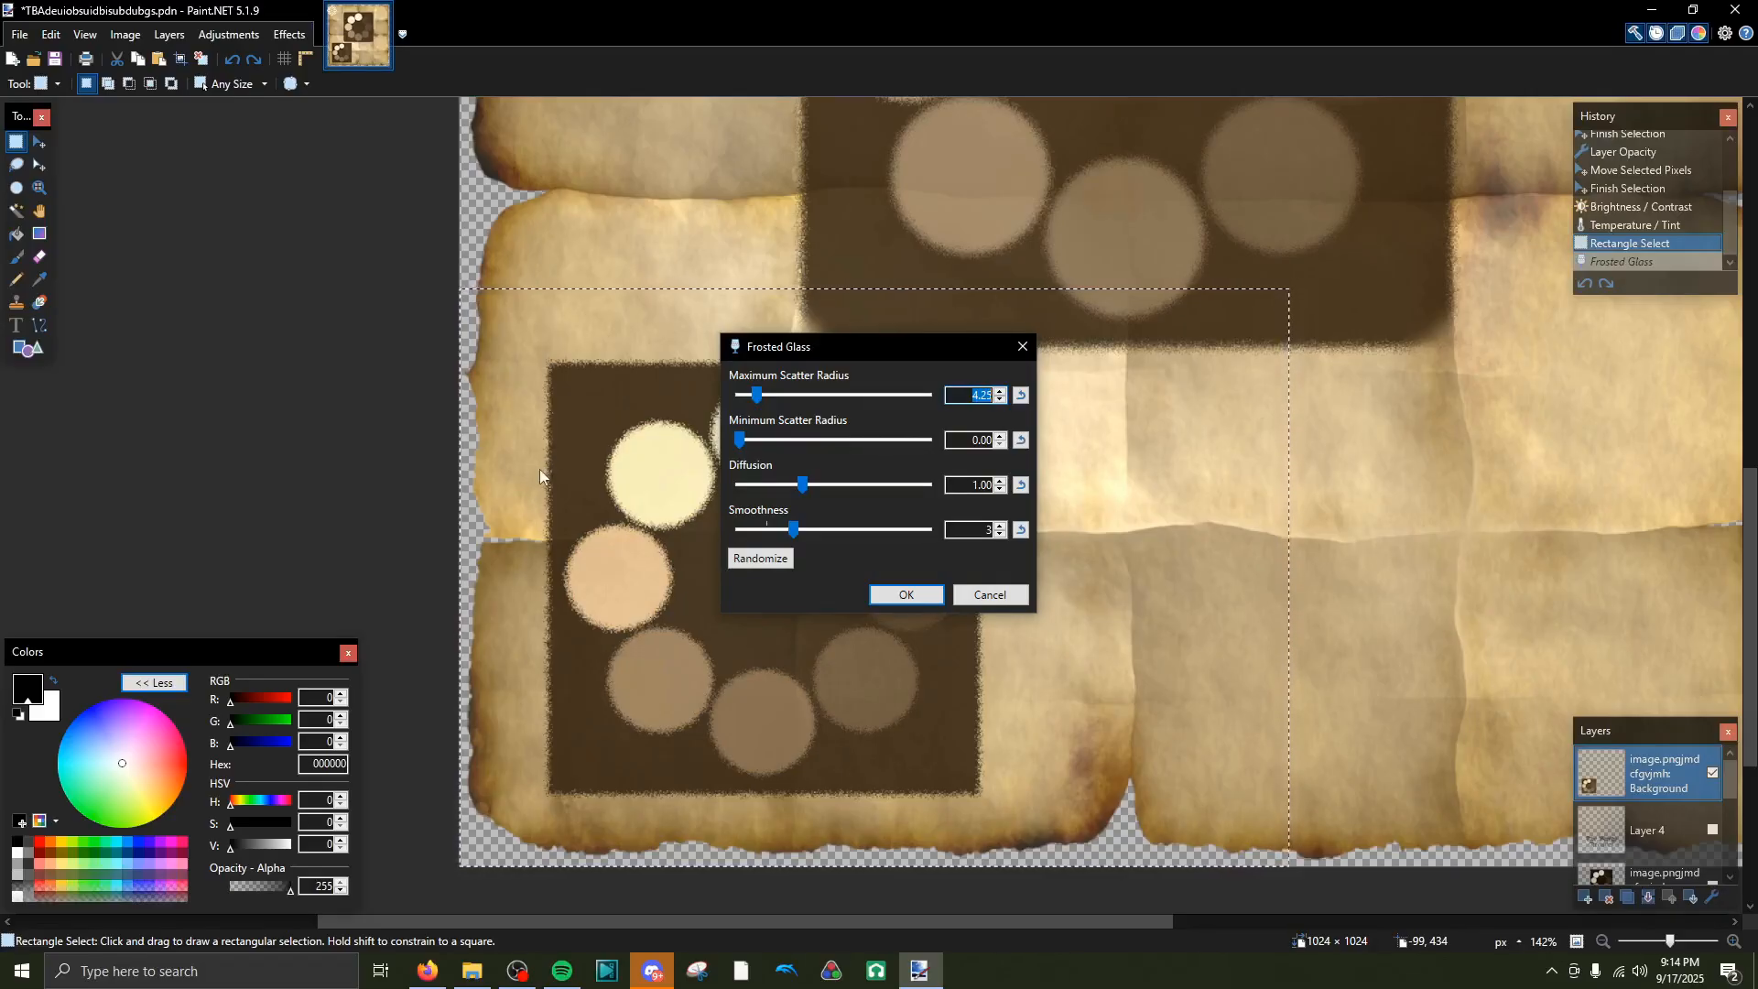
left_click_drag(756, 396, 749, 400)
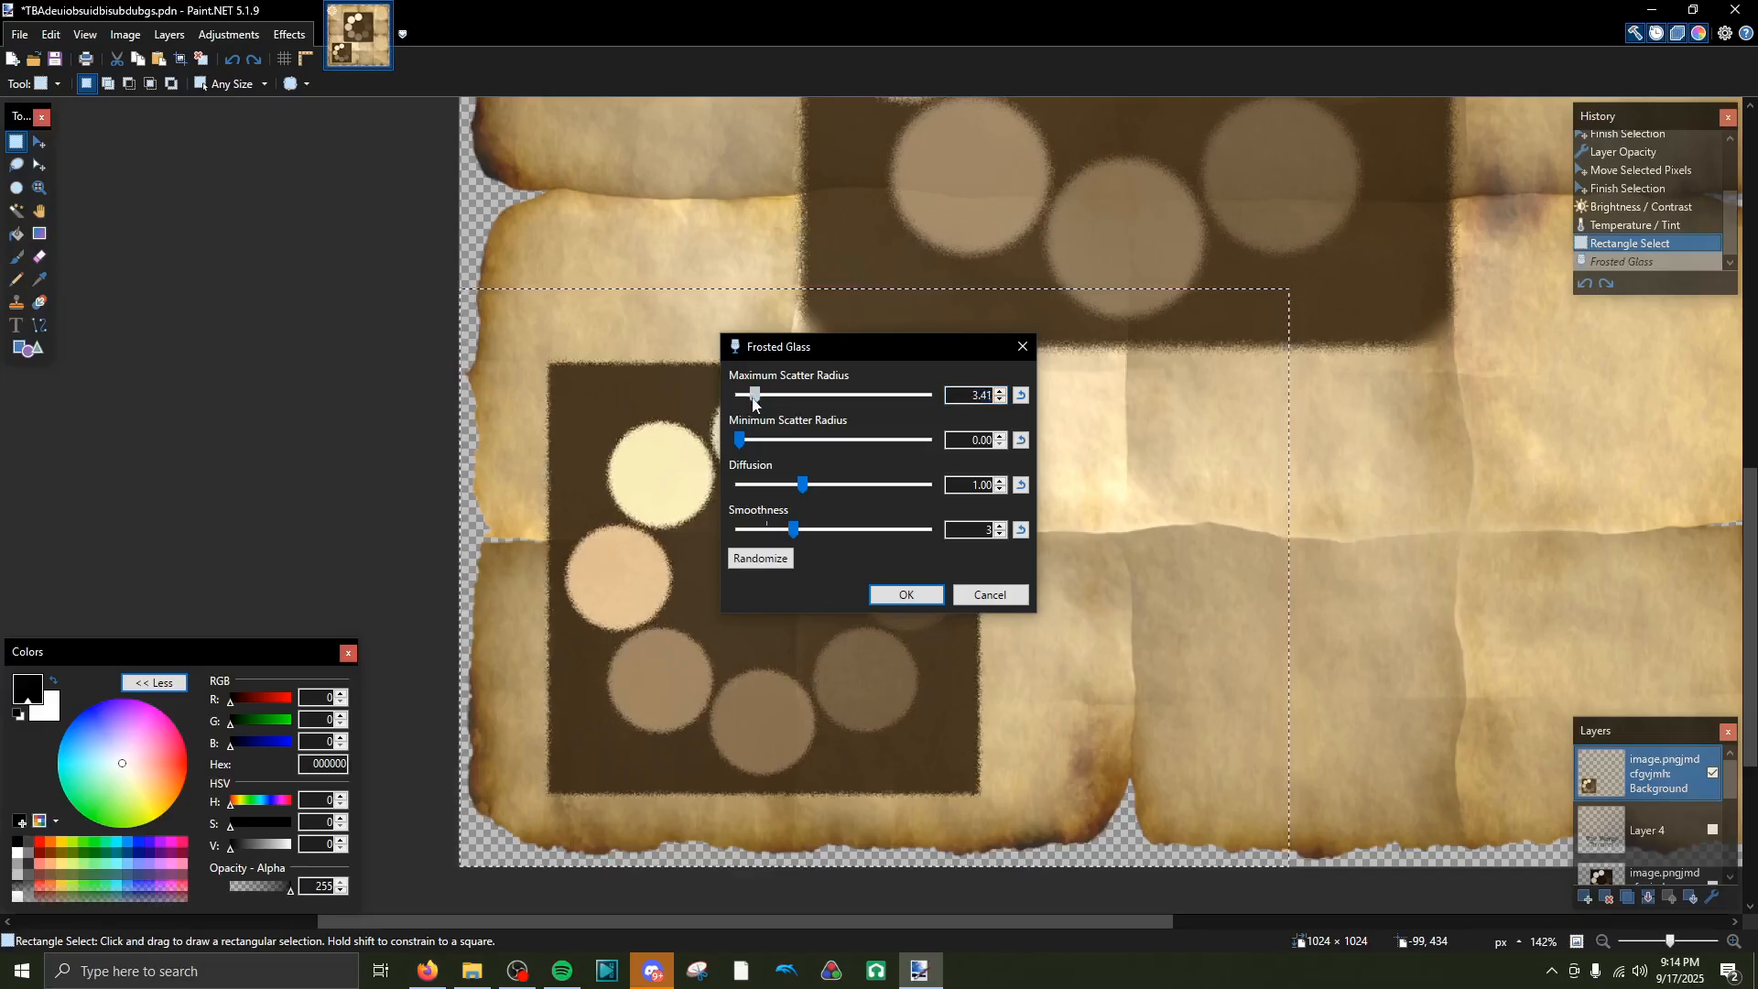
left_click(907, 595)
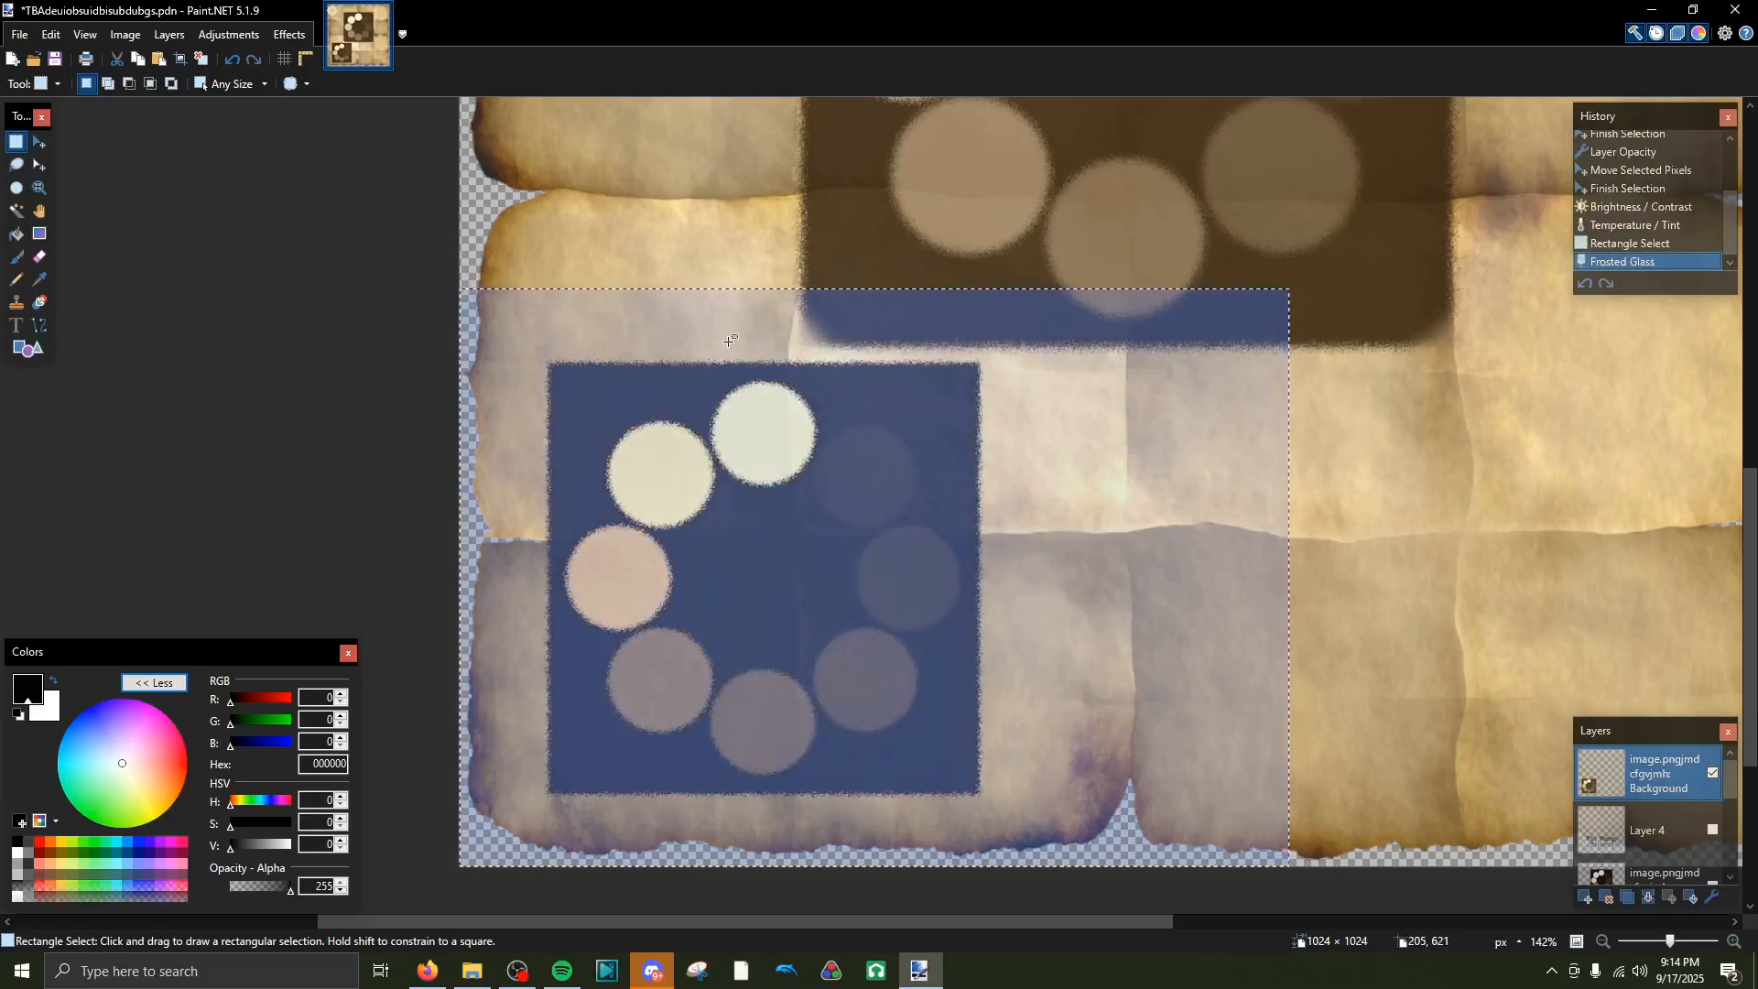
scroll(730, 340, "up", 7)
scroll(724, 375, "down", 6)
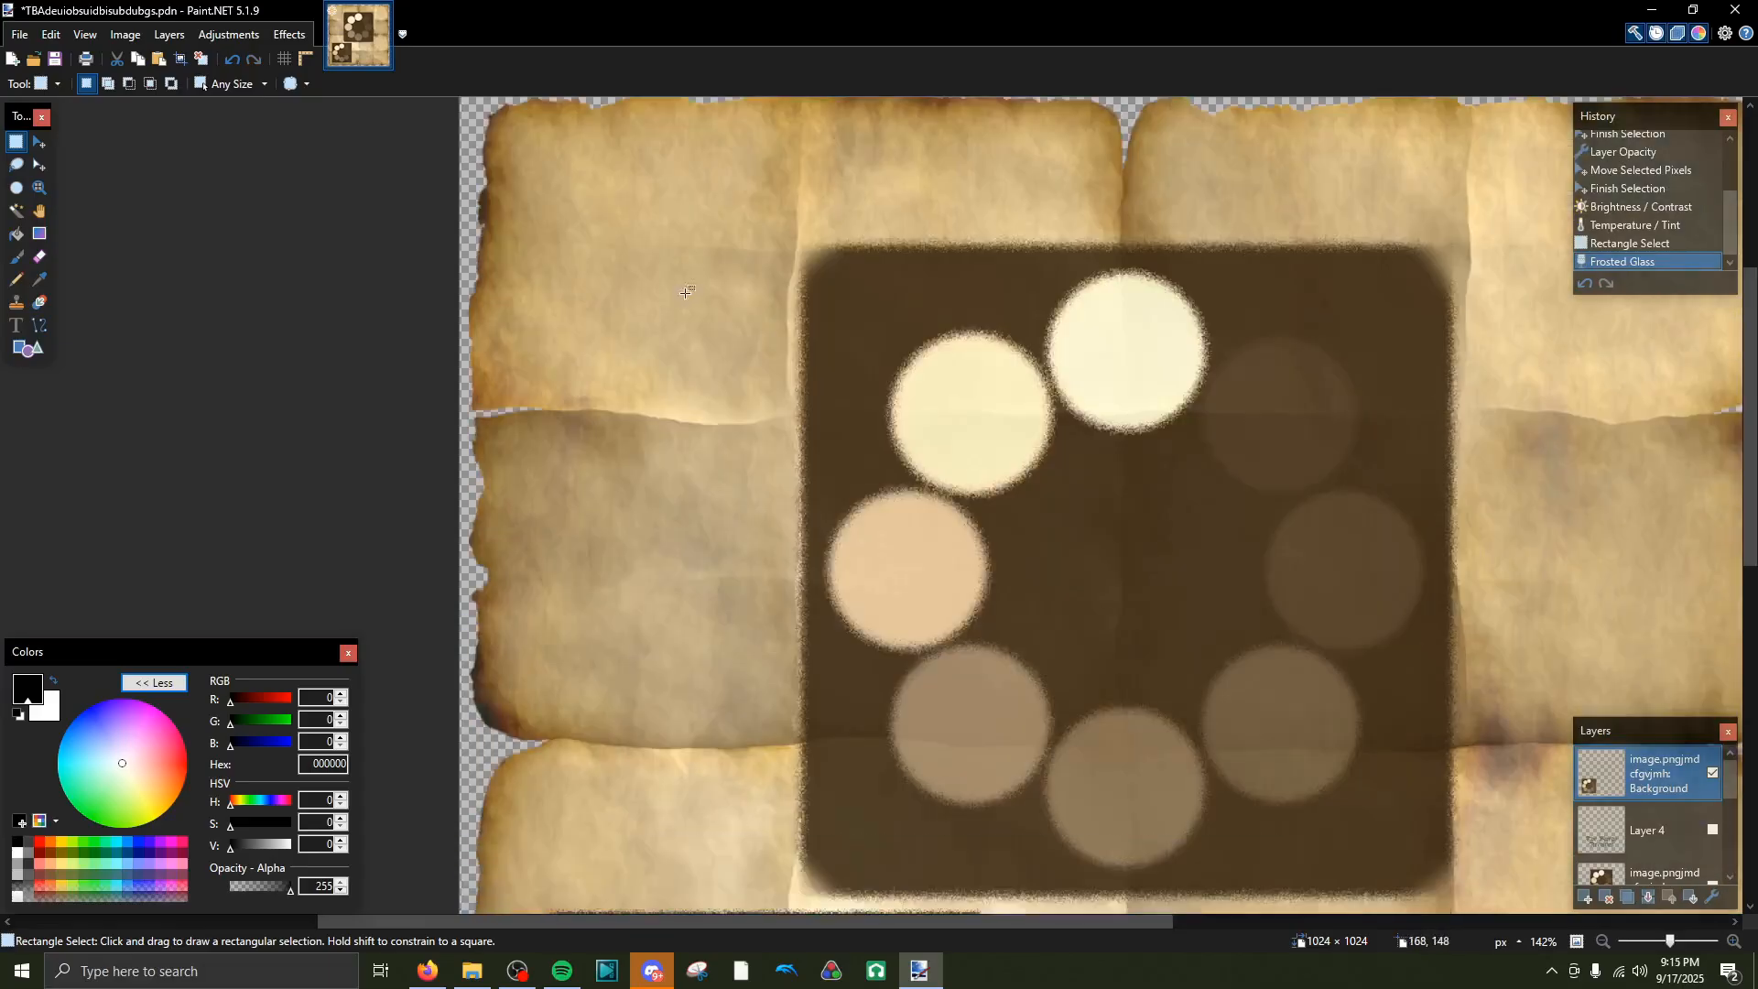
scroll(904, 228, "up", 4)
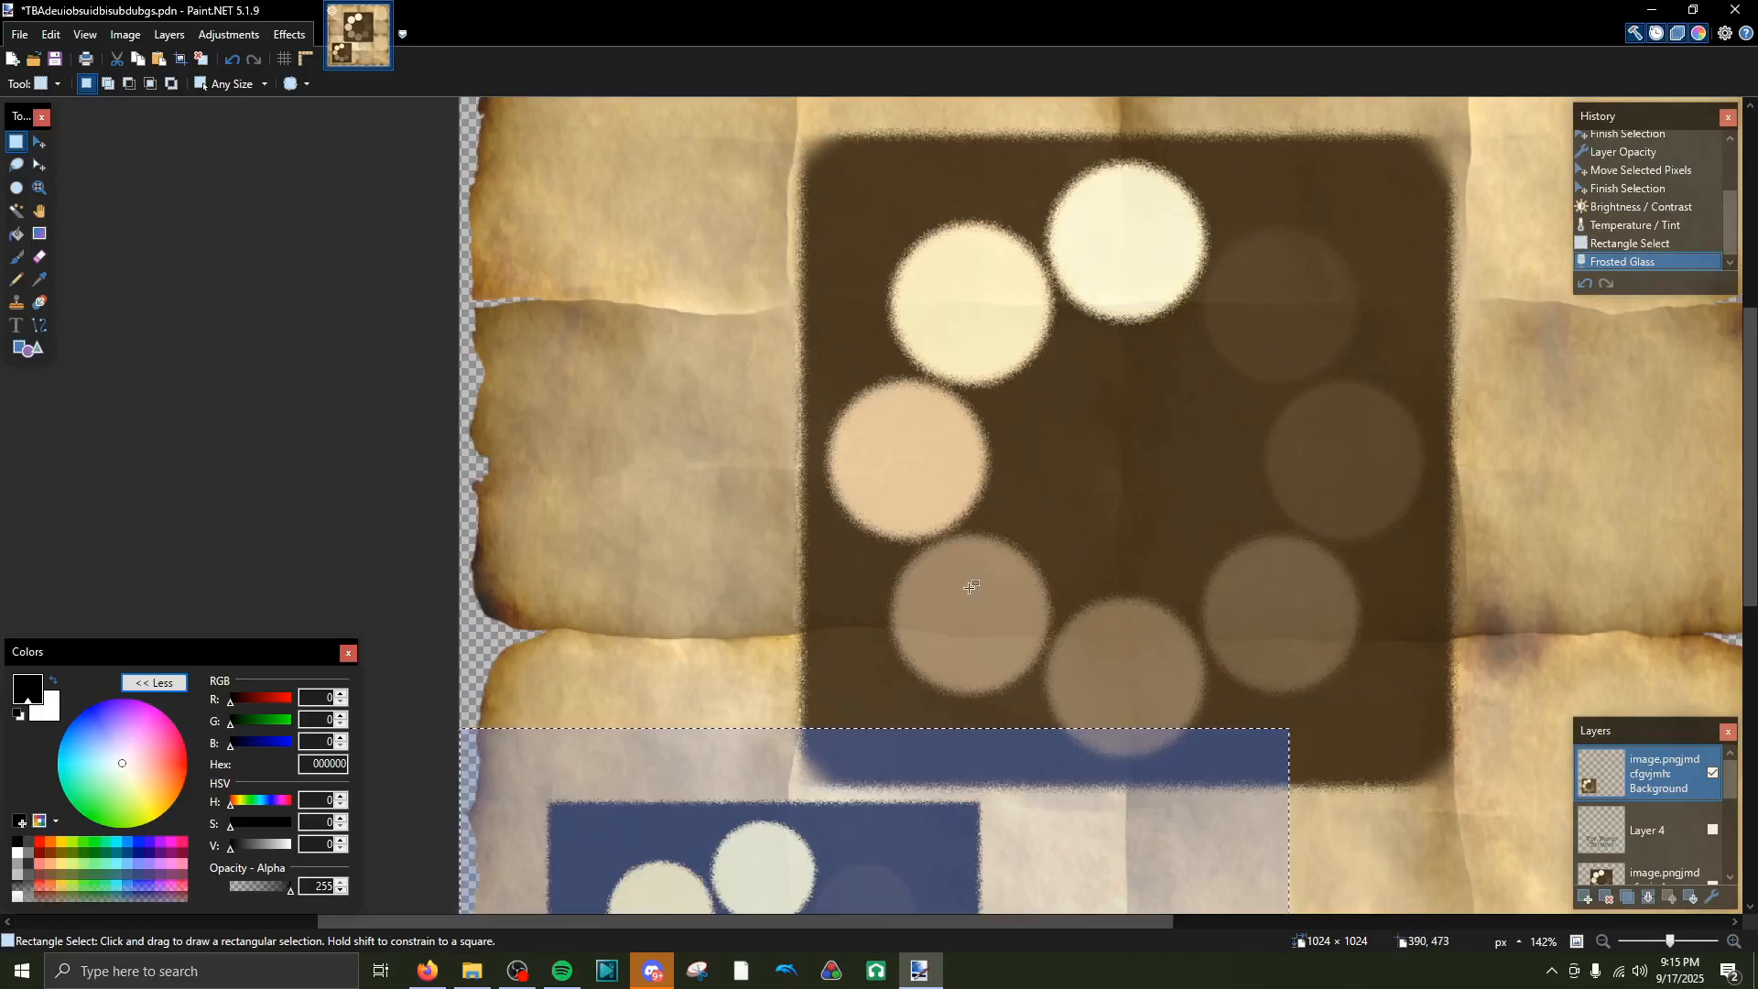
scroll(970, 587, "down", 5)
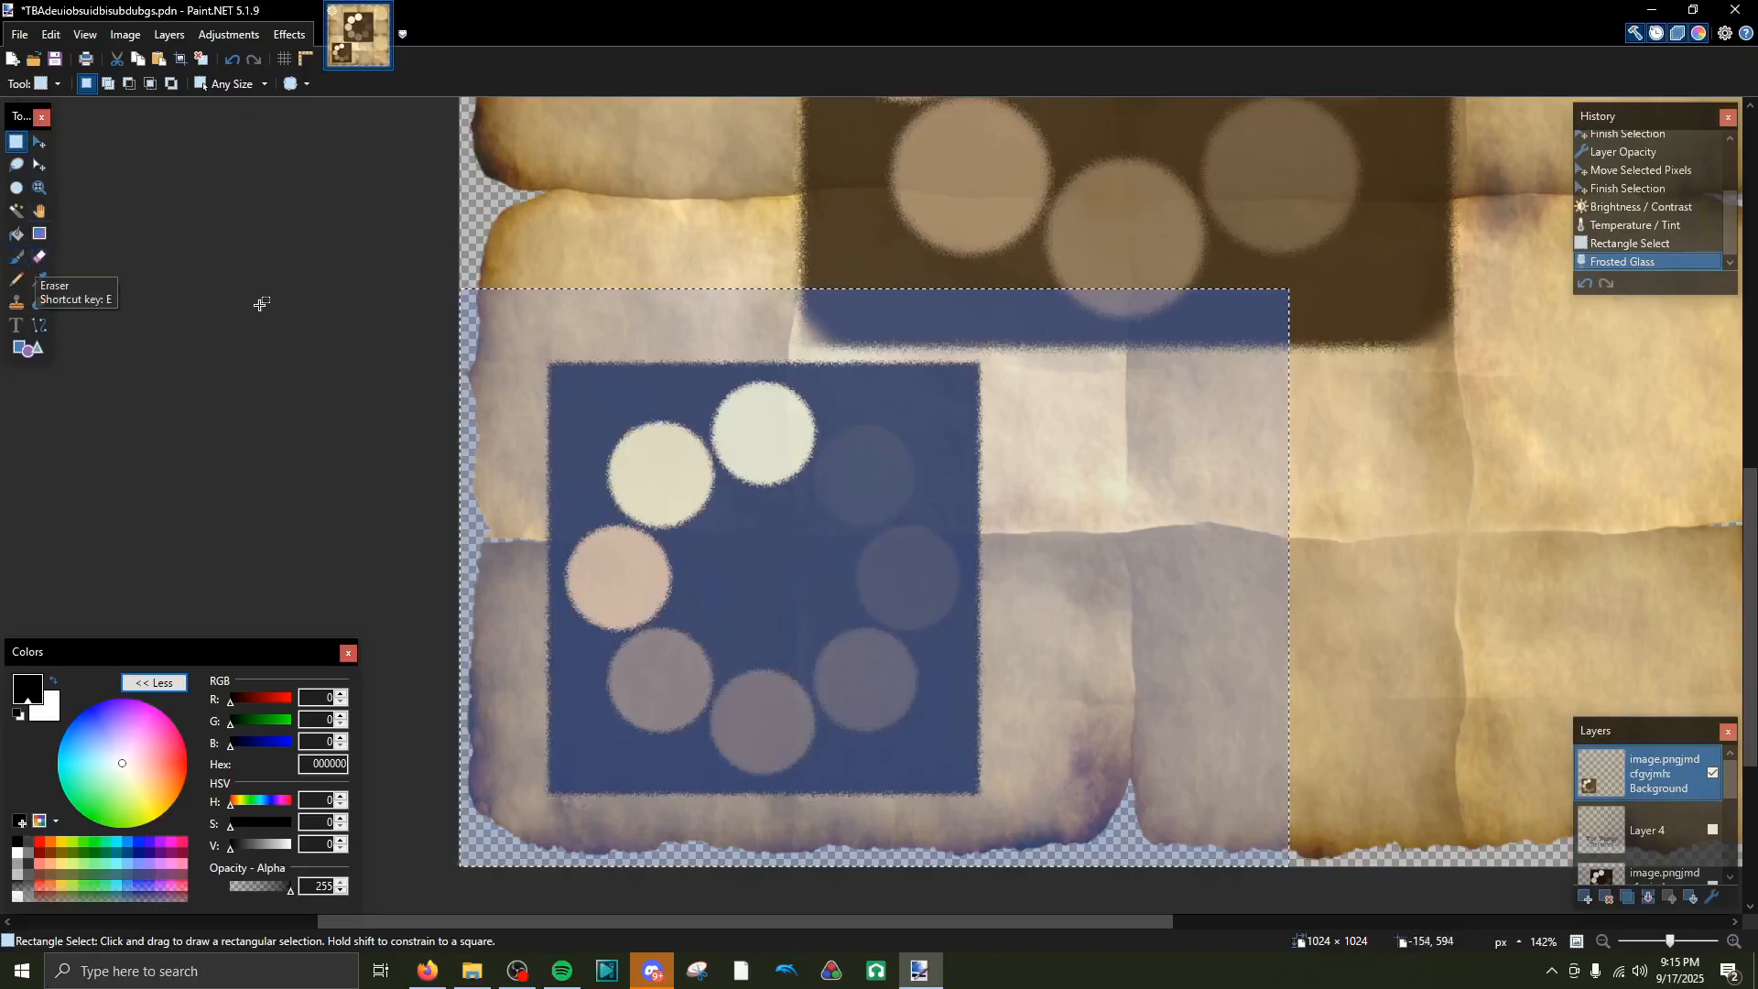
key("ctrl+d")
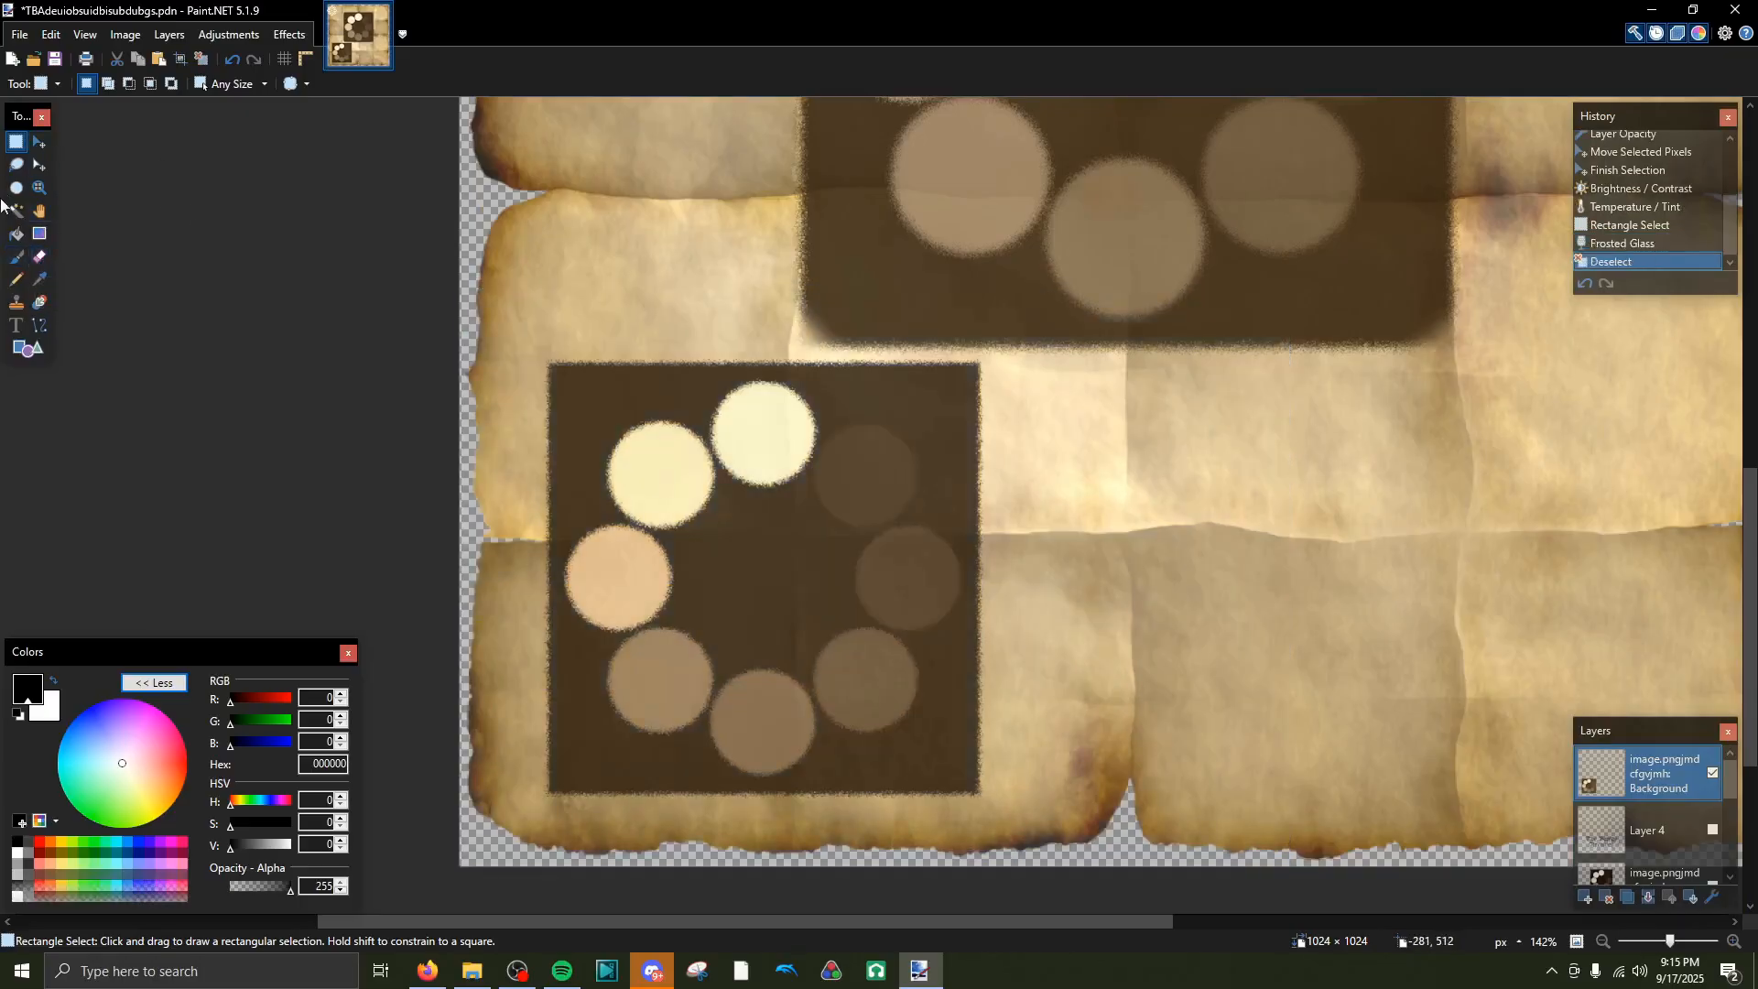
Set the Eraser's brush size to 15 while trying out strokes across the imported picture's upper-left corner, undoing each stroke
left_click(44, 257)
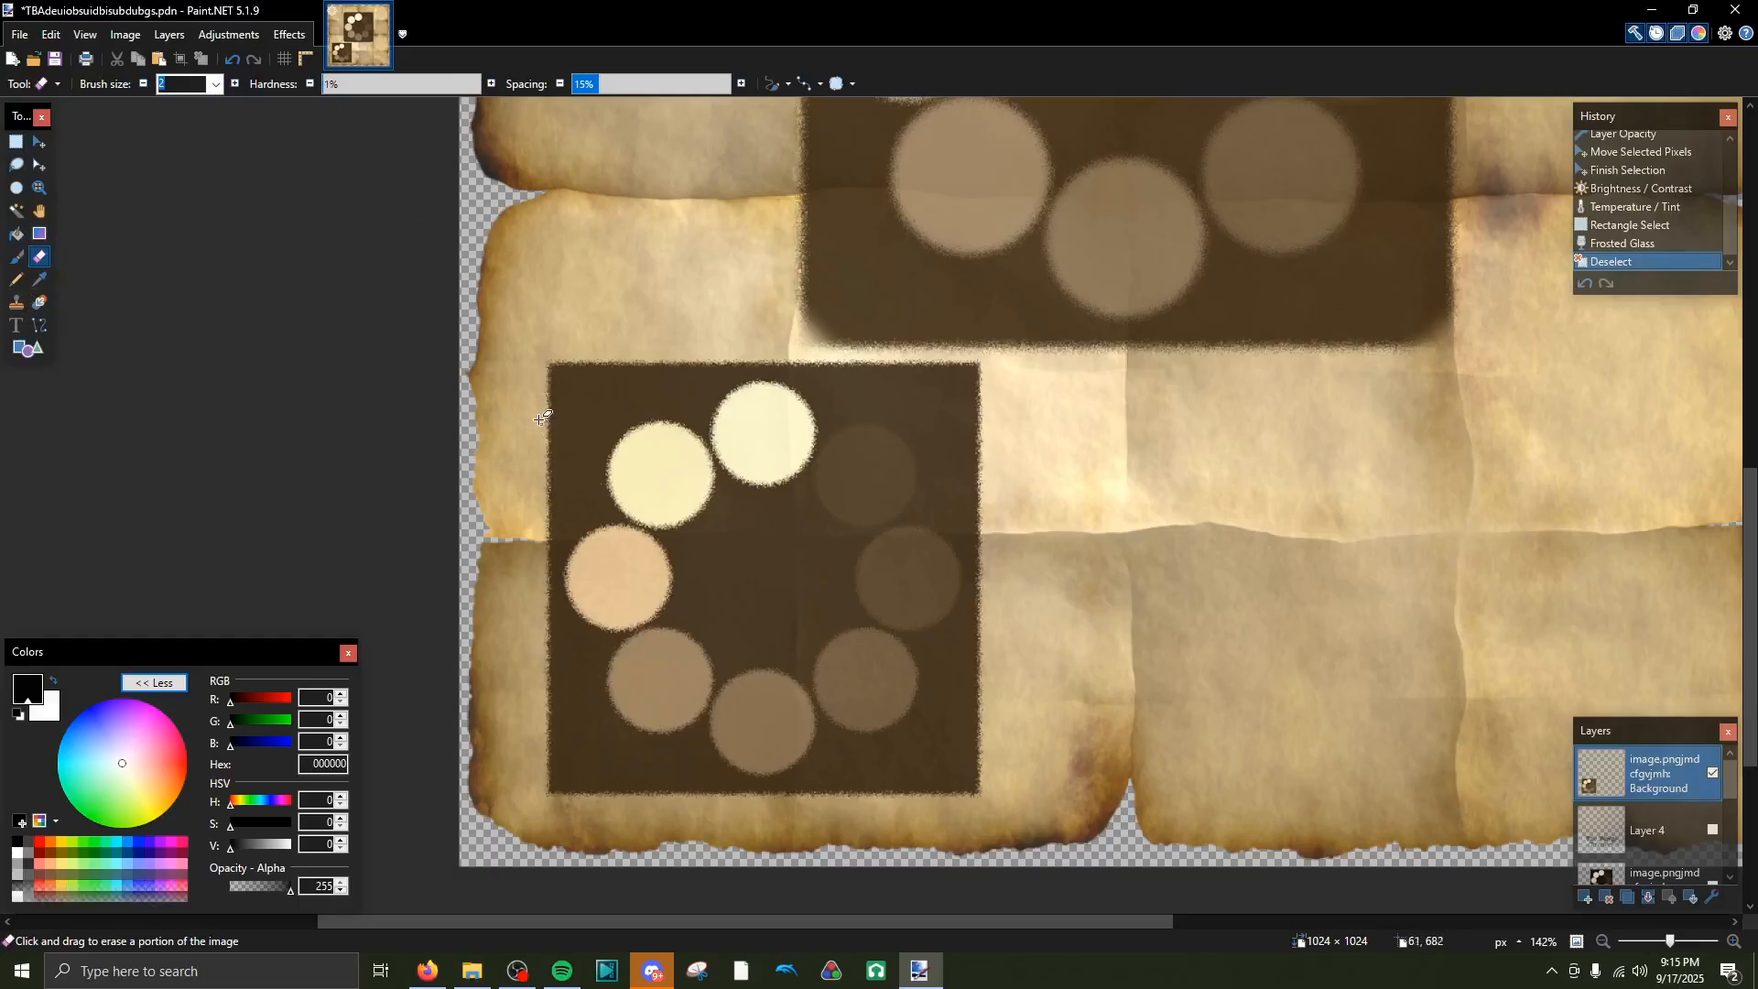
scroll(543, 382, "up", 7)
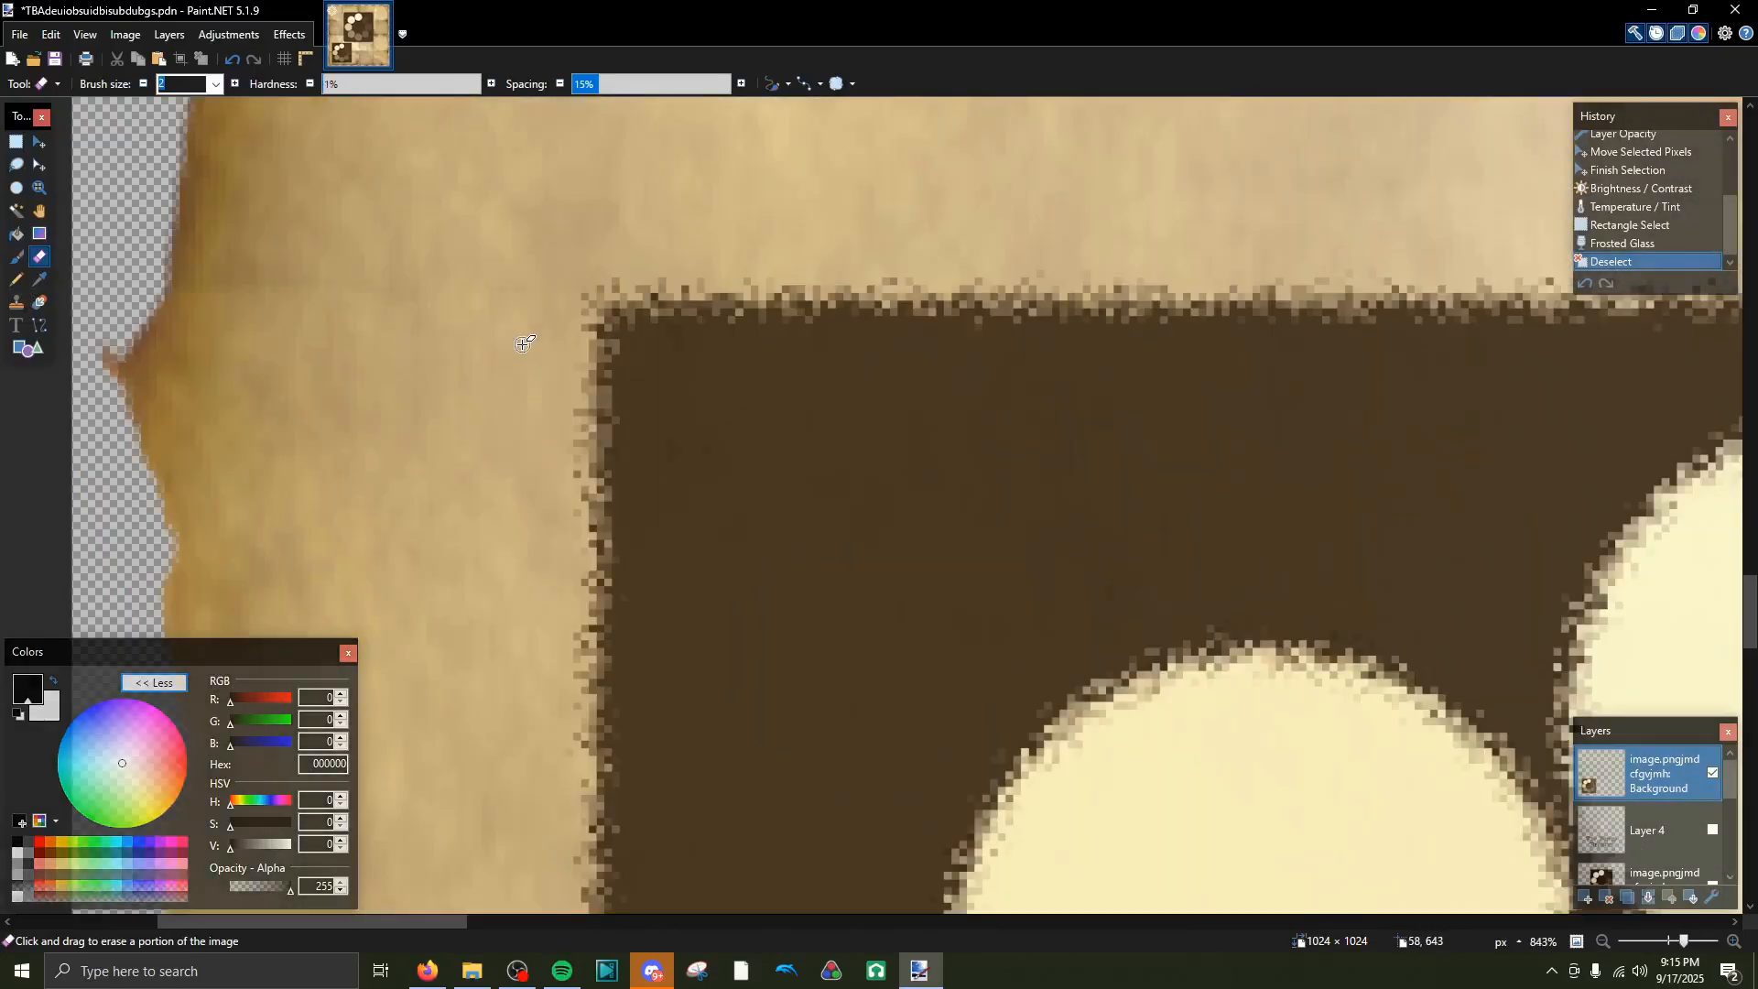
mouse_move(694, 277)
left_mouse_down()
mouse_move(544, 408)
mouse_move(669, 272)
mouse_move(561, 409)
mouse_move(697, 300)
mouse_move(577, 376)
left_mouse_up()
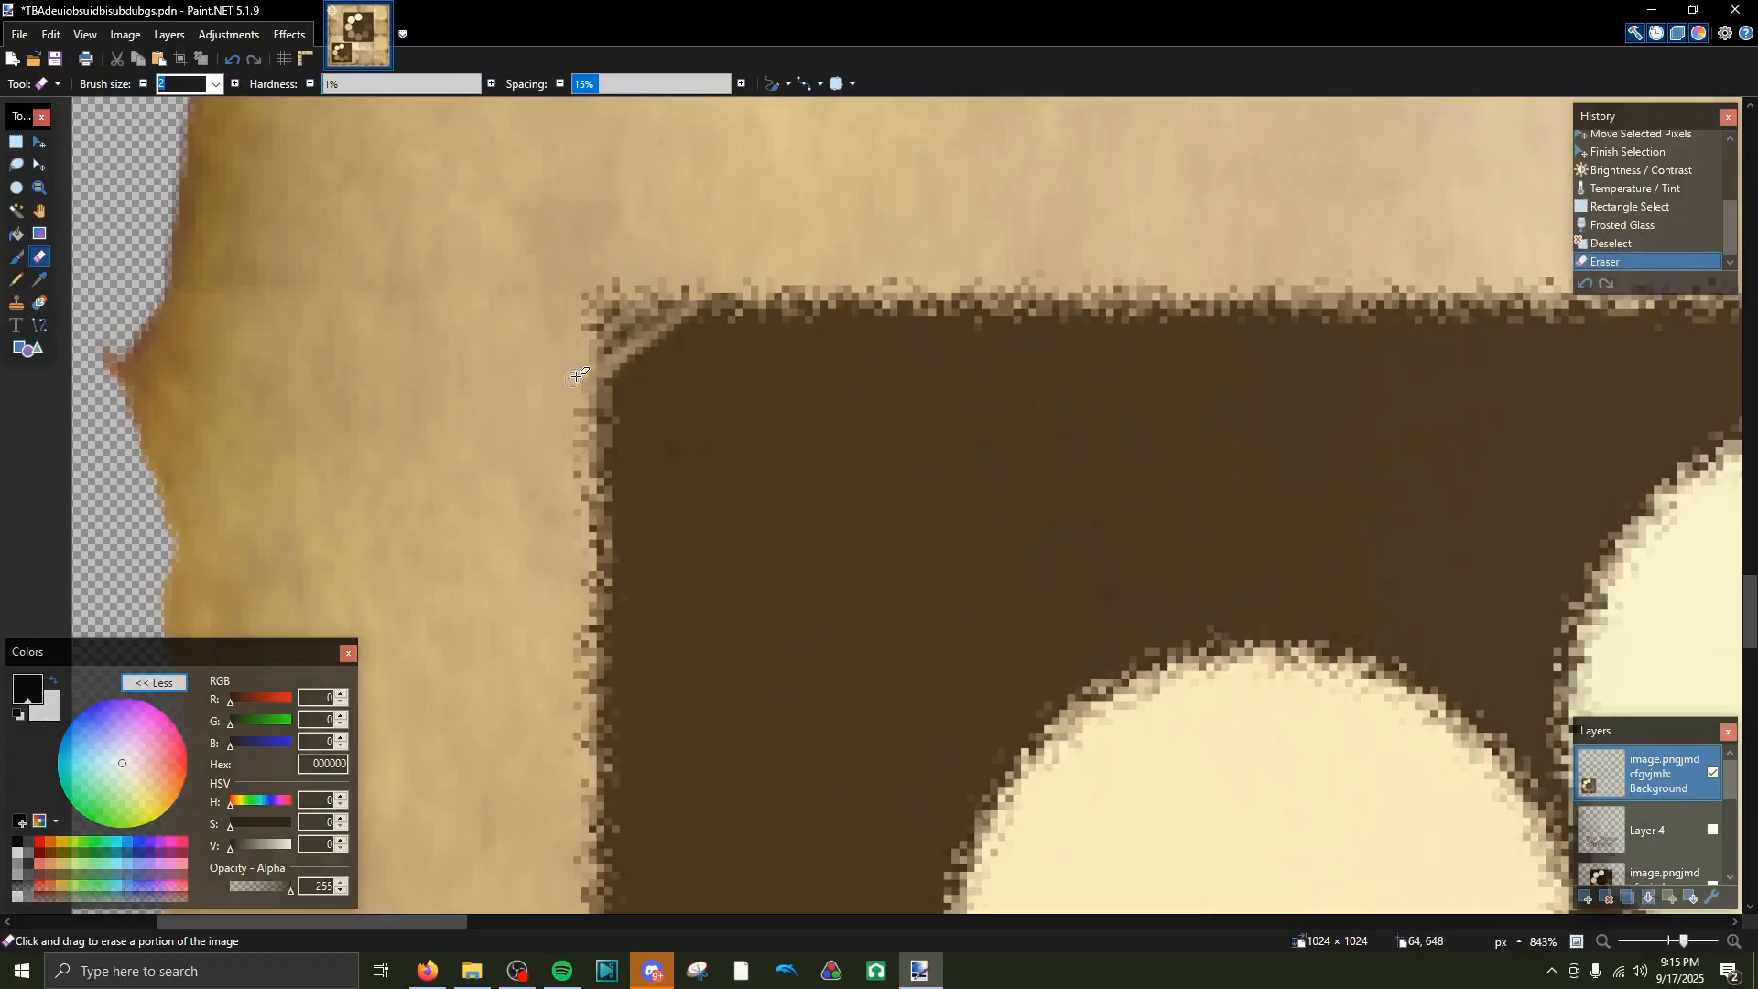
key("ctrl+z")
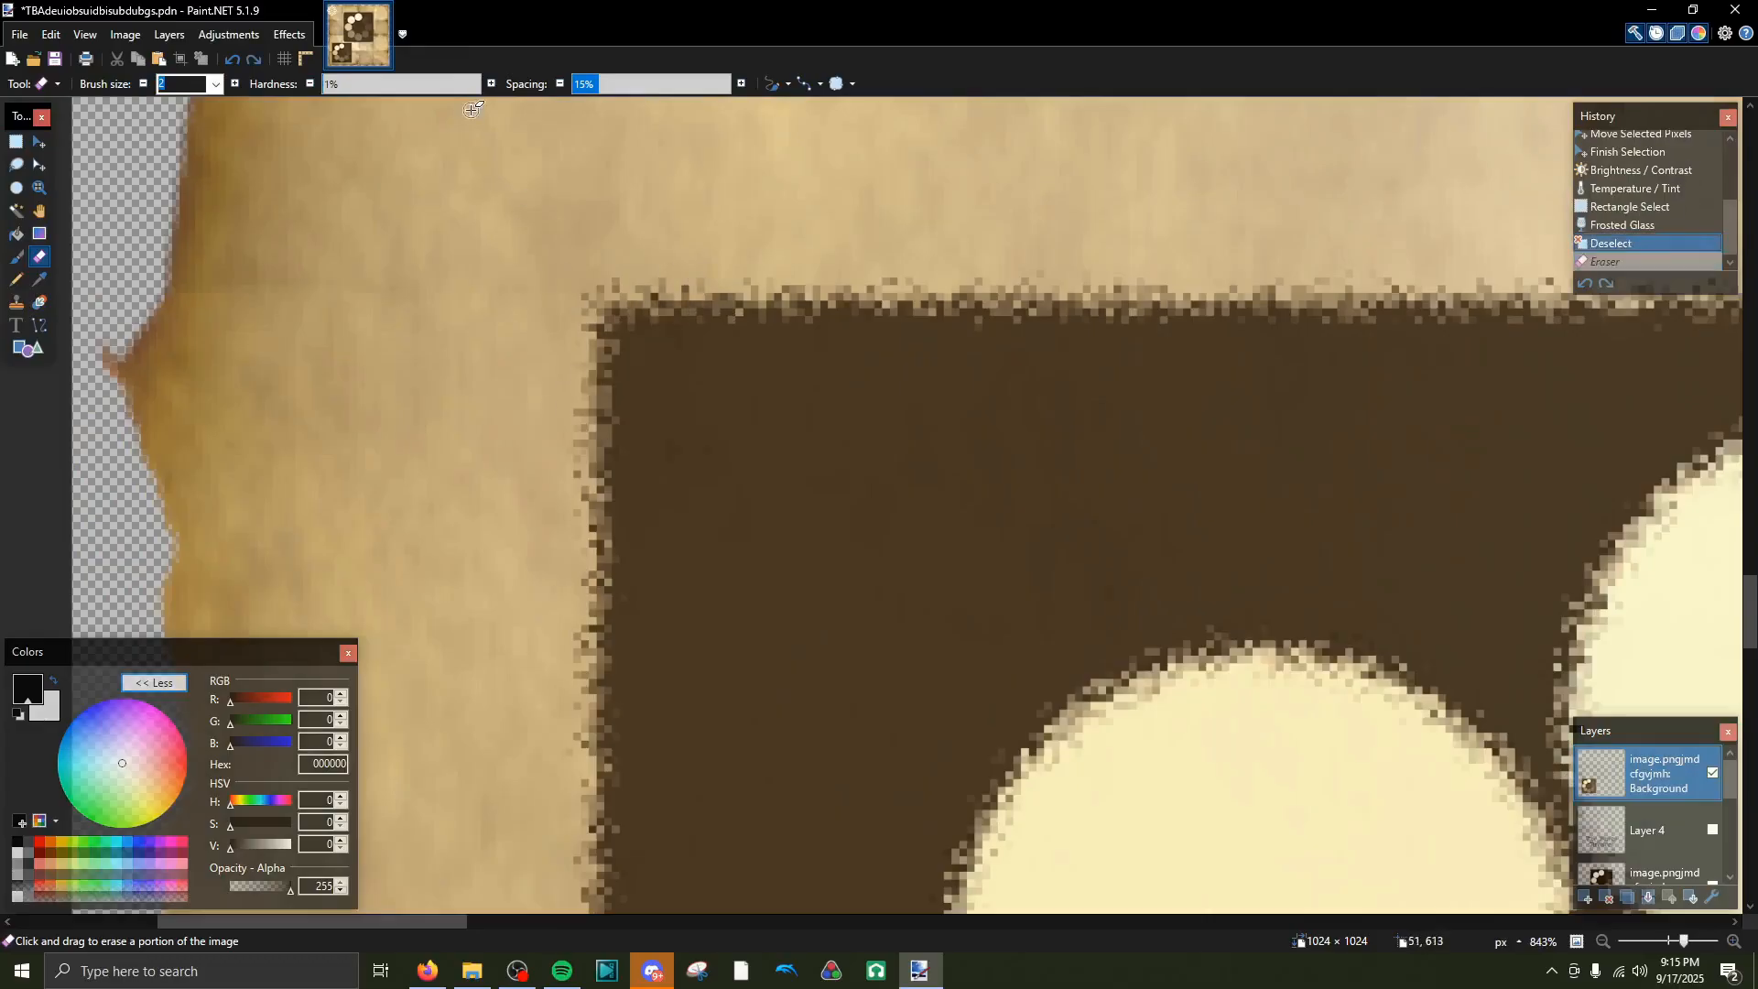
left_click(217, 84)
left_click(188, 332)
mouse_move(685, 273)
left_mouse_down()
mouse_move(578, 382)
mouse_move(705, 297)
mouse_move(609, 366)
left_mouse_up()
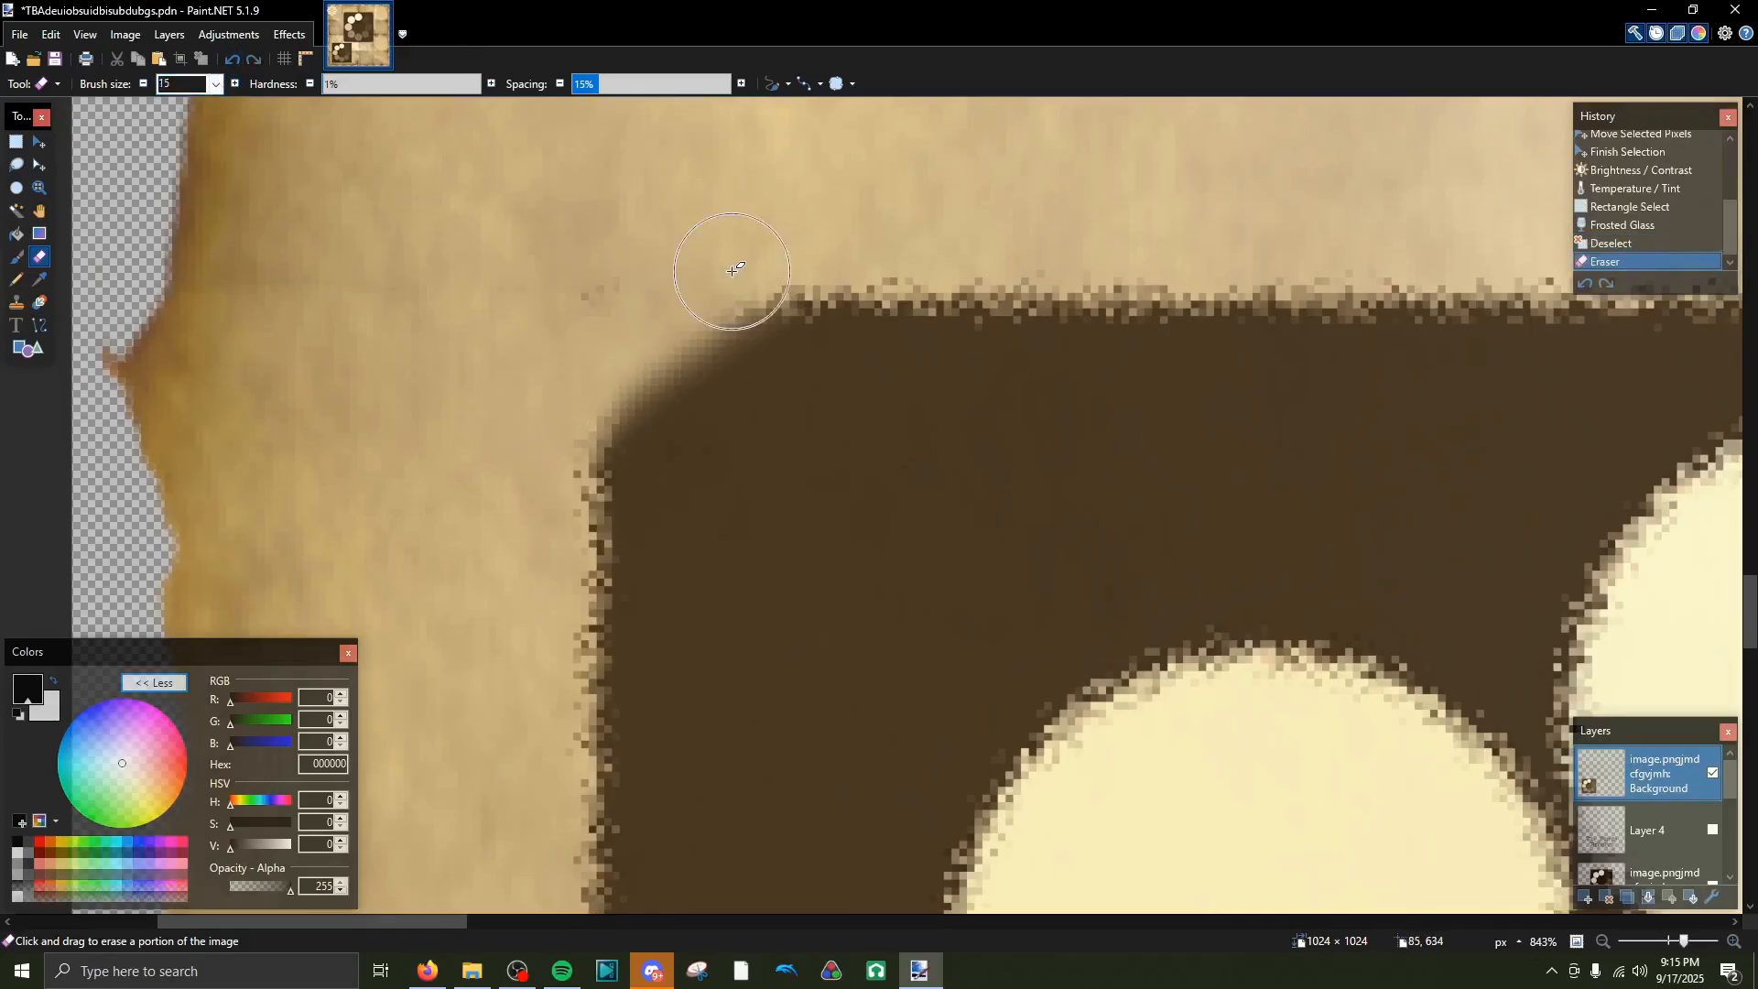
key("ctrl+z")
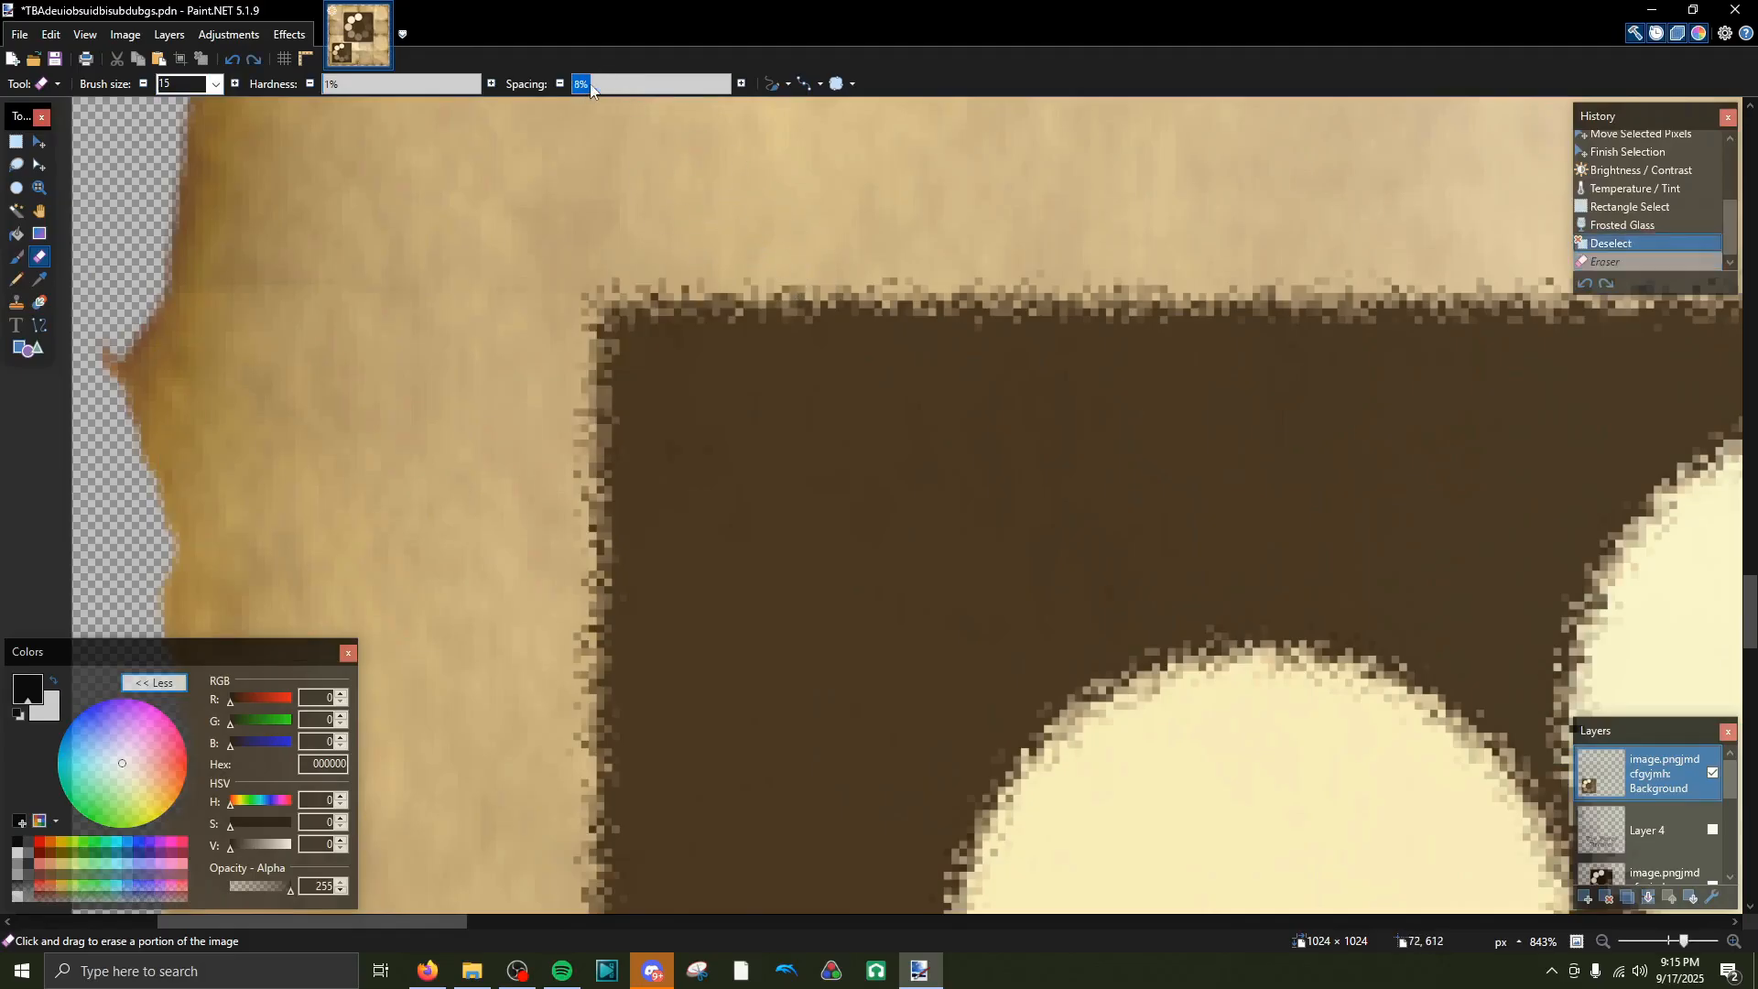
Try erasing the imported picture's upper-left corner with reduced Eraser spacing, undoing both strokes
mouse_move(705, 293)
left_mouse_down()
mouse_move(668, 314)
mouse_move(608, 306)
mouse_move(659, 403)
left_mouse_up()
key("ctrl+z")
mouse_move(701, 291)
left_mouse_down()
mouse_move(595, 486)
mouse_move(843, 306)
mouse_move(648, 559)
mouse_move(1209, 348)
mouse_move(1410, 347)
mouse_move(632, 686)
mouse_move(760, 472)
left_mouse_up()
key("ctrl+z")
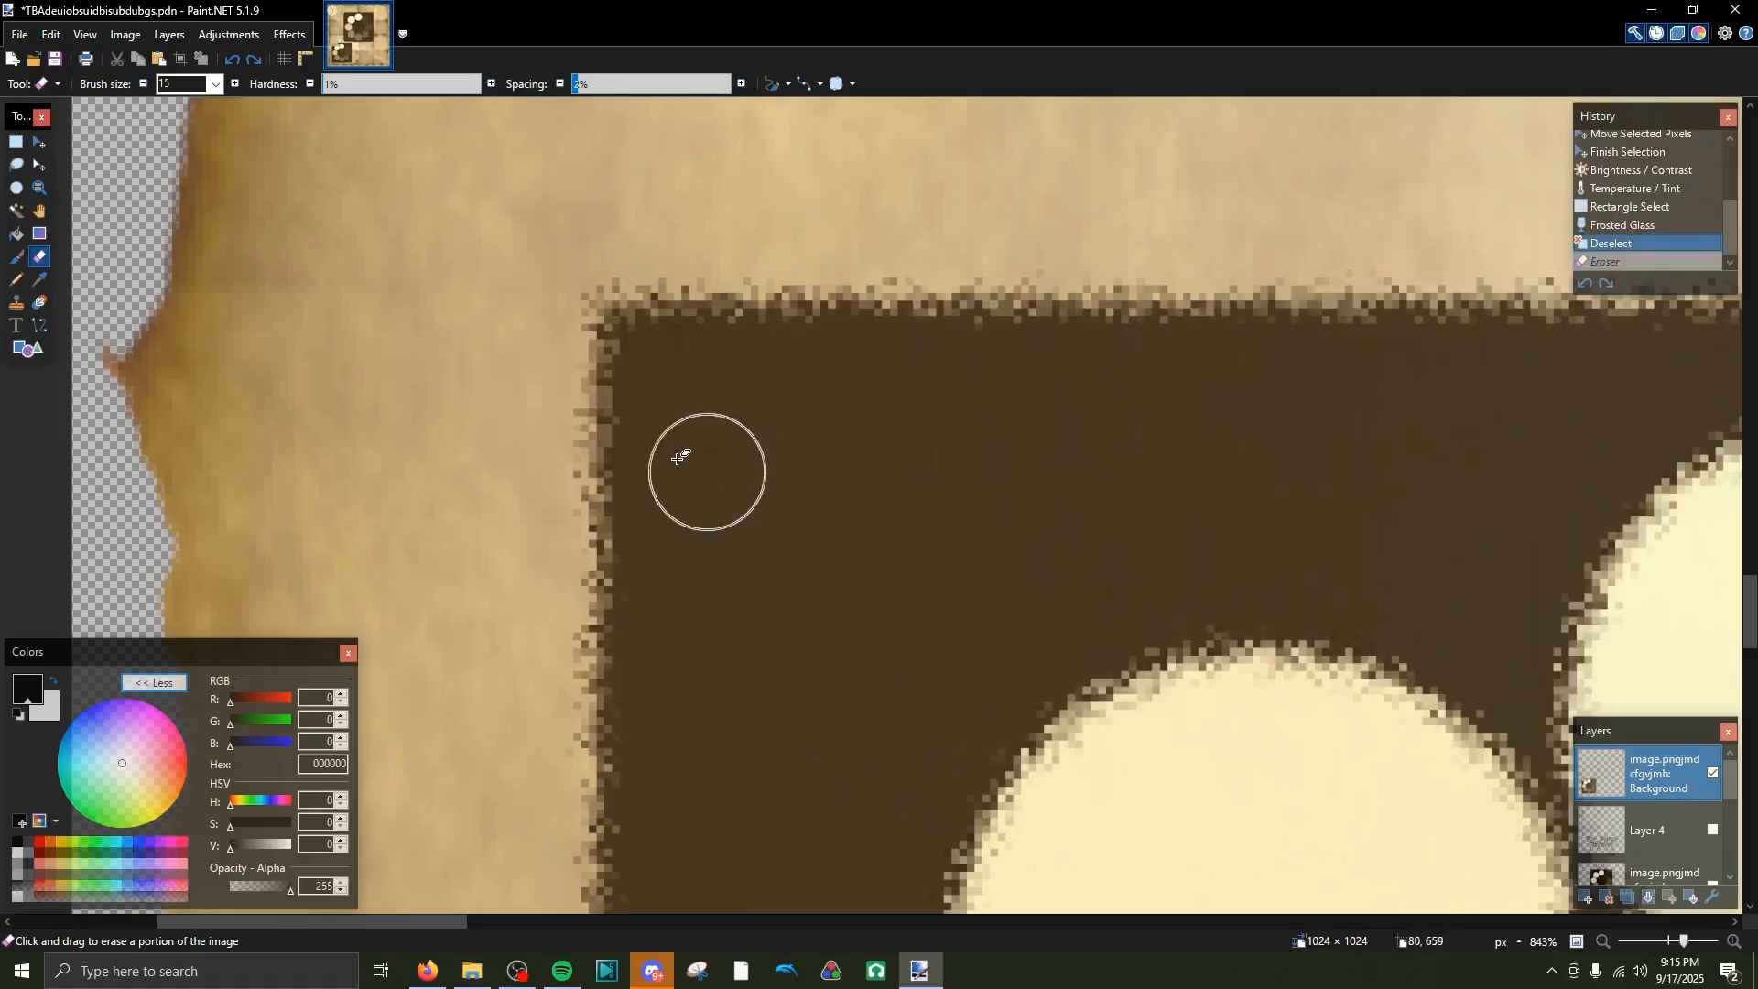
Try erasing the imported picture's upper-left corner with increased Eraser spacing, undoing the stroke
left_click(593, 87)
left_click_drag(595, 91, 707, 86)
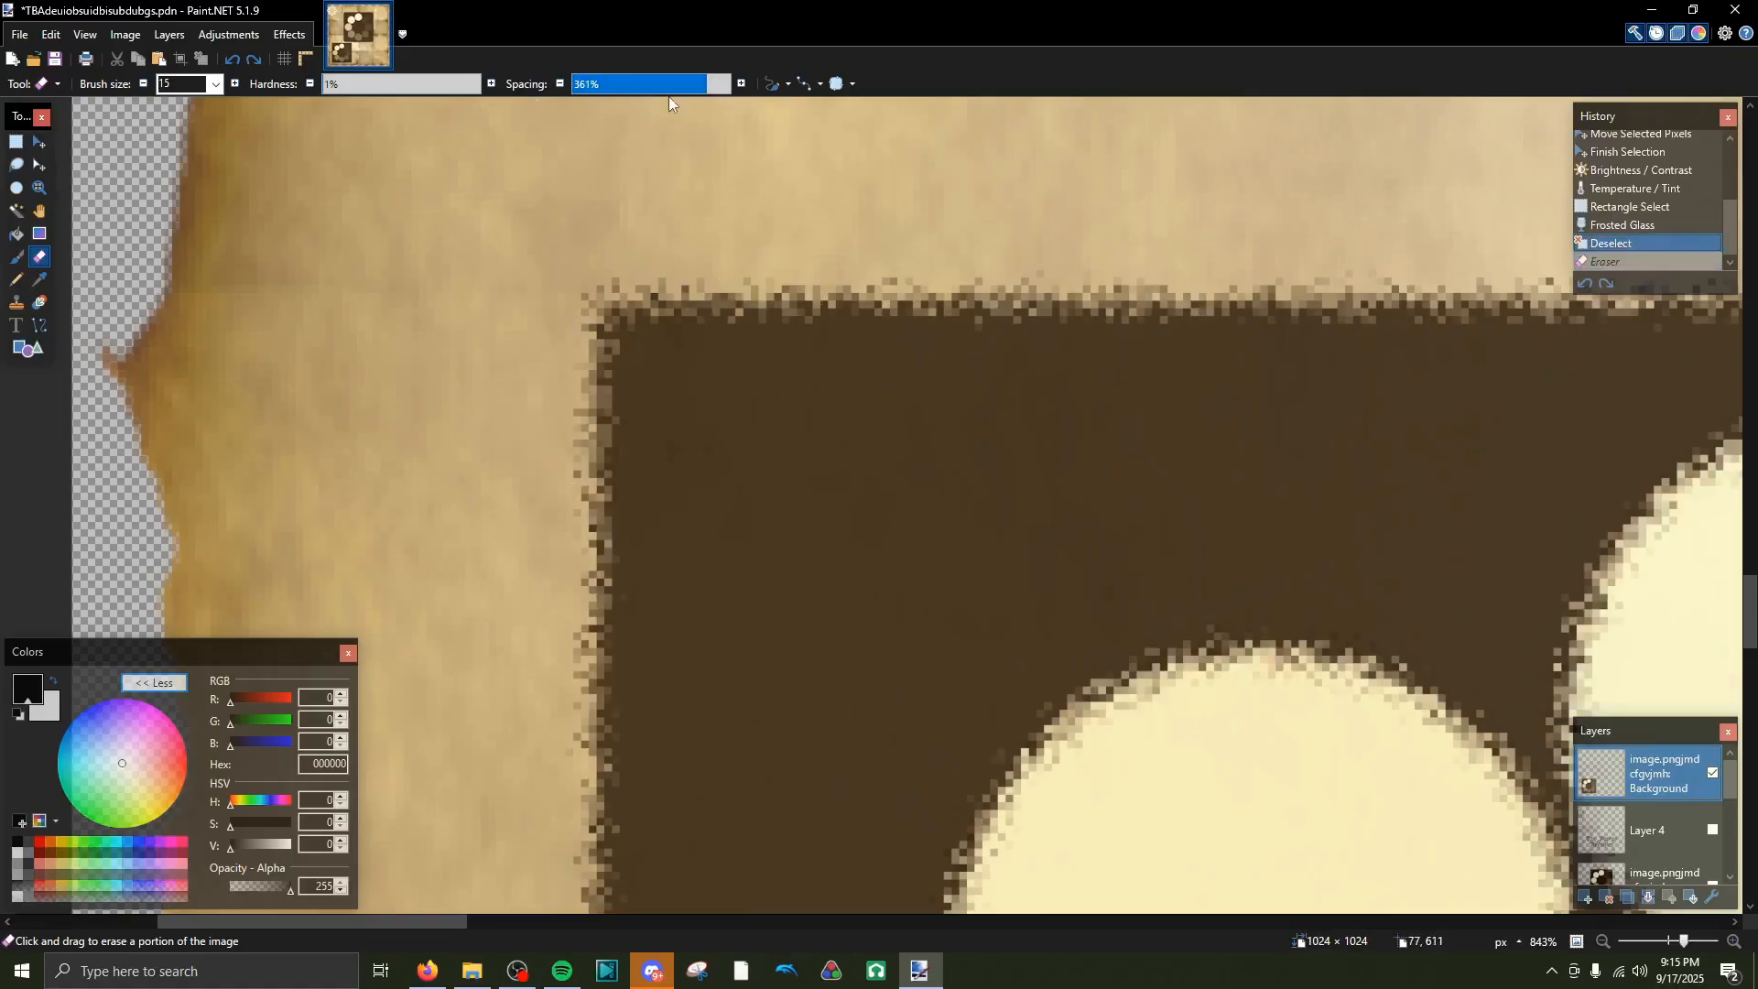
left_click(625, 87)
mouse_move(723, 220)
left_mouse_down()
mouse_move(628, 345)
mouse_move(577, 265)
left_mouse_up()
key("ctrl+z")
Set the Eraser spacing to 69% and round off the imported picture's upper-left corner
left_click(630, 87)
mouse_move(656, 314)
left_mouse_down()
mouse_move(645, 334)
mouse_move(766, 273)
mouse_move(622, 362)
left_mouse_up()
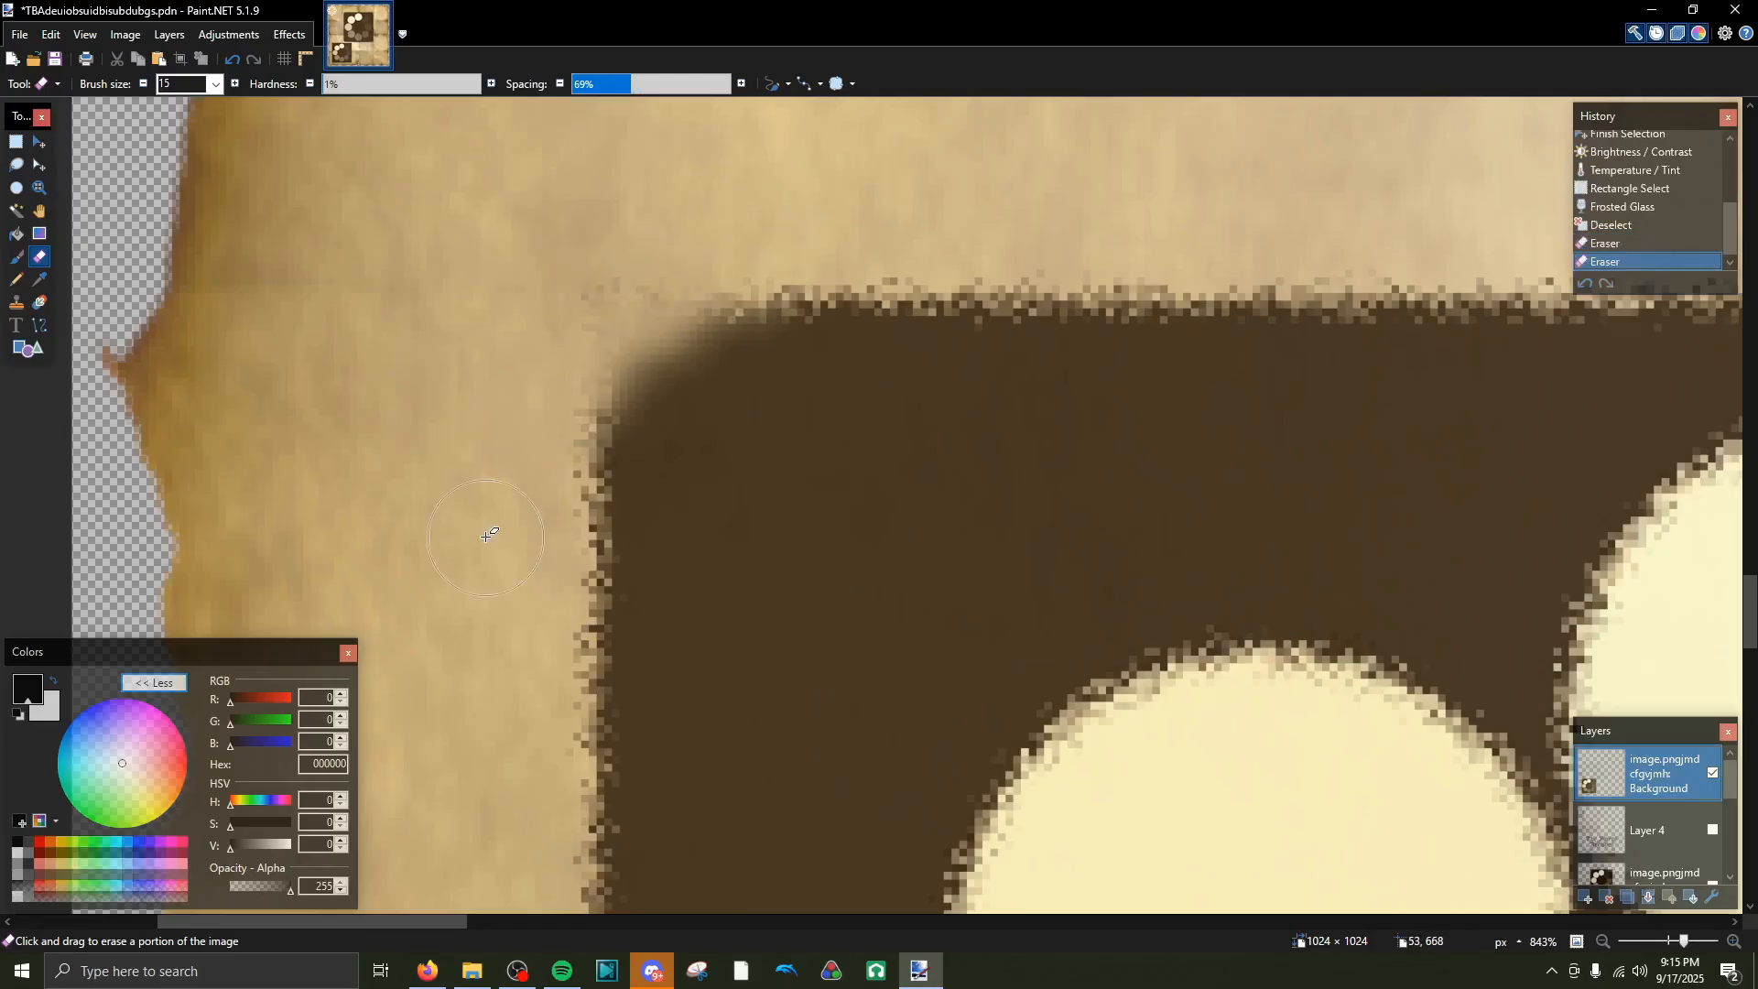
scroll(561, 333, "down", 2)
scroll(641, 328, "down", 4)
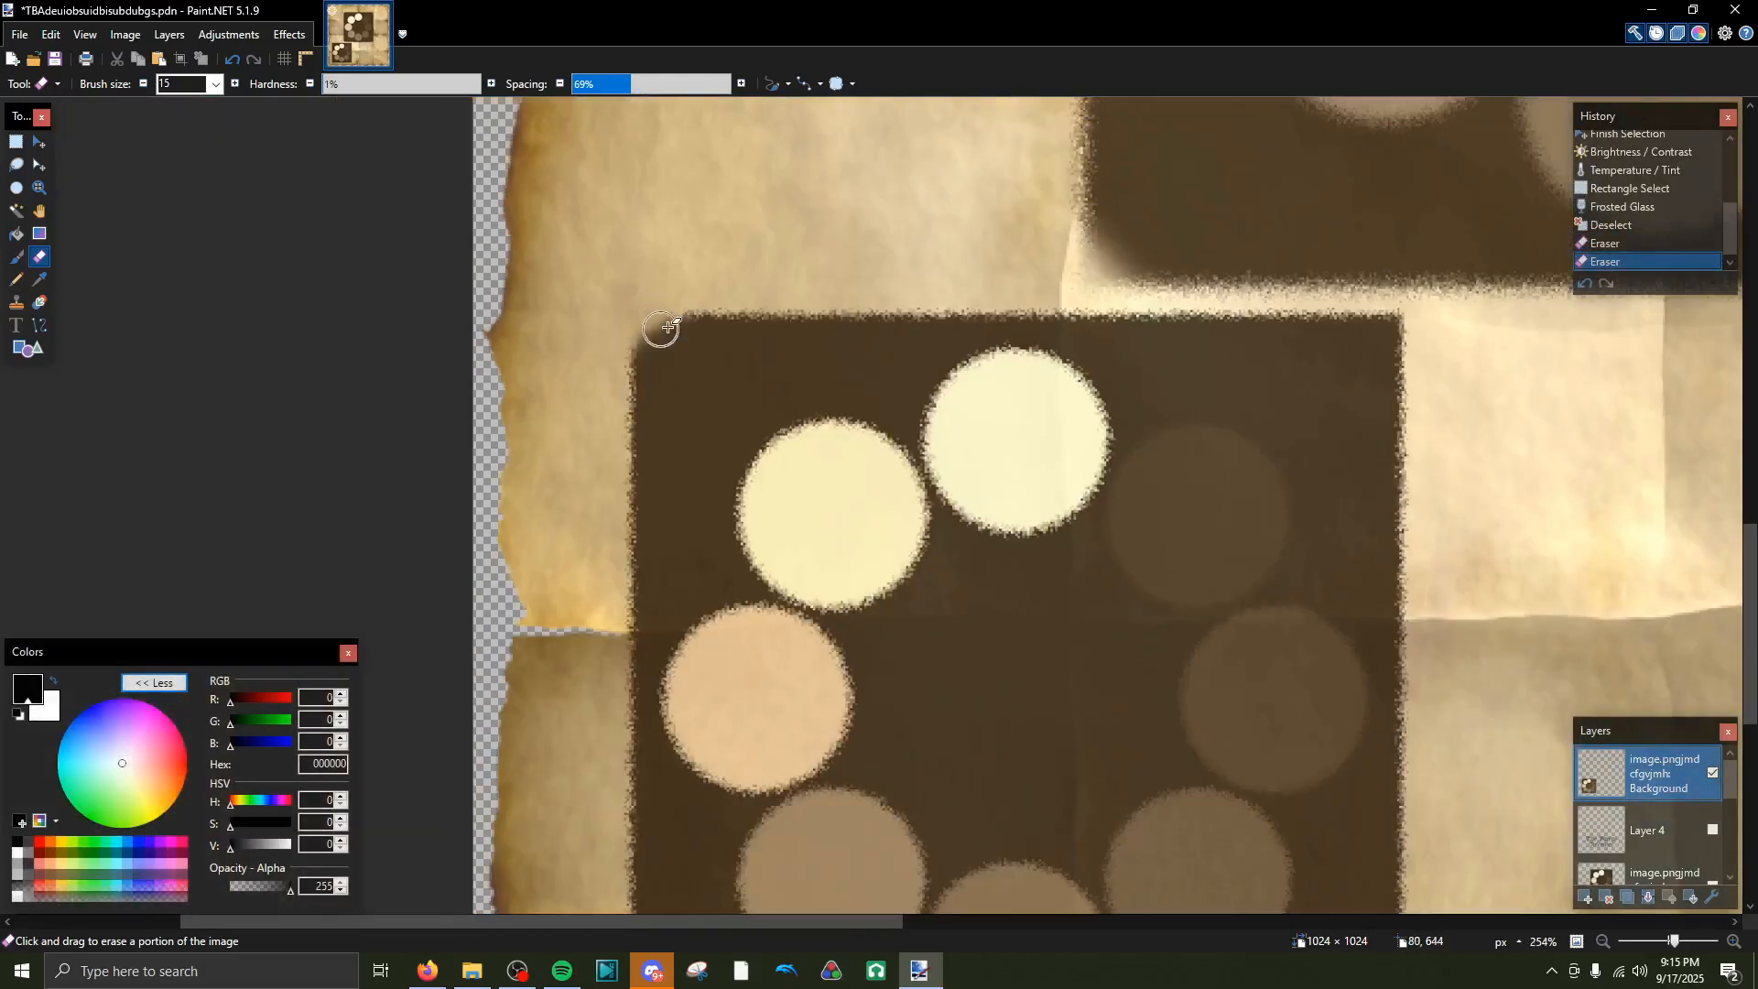
Round off the imported picture's upper-right corner with the Eraser at size 15 and 69% spacing
scroll(741, 206, "up", 3)
scroll(1099, 357, "down", 6)
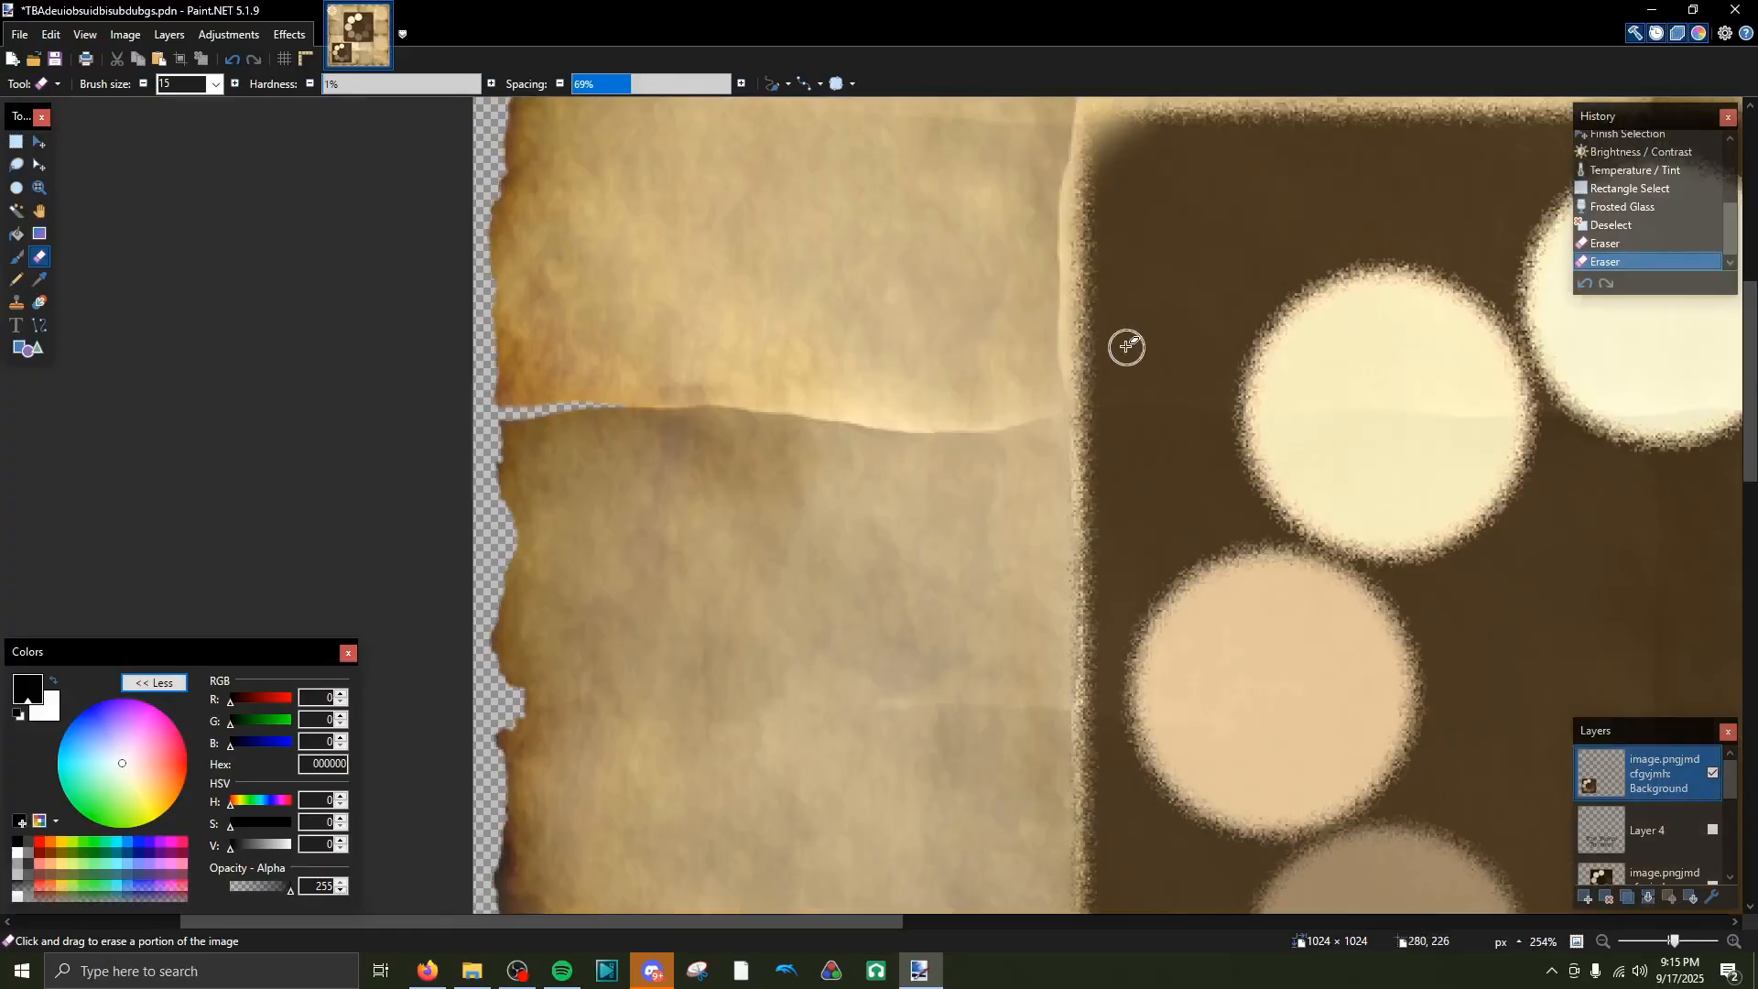
scroll(1404, 373, "up", 6)
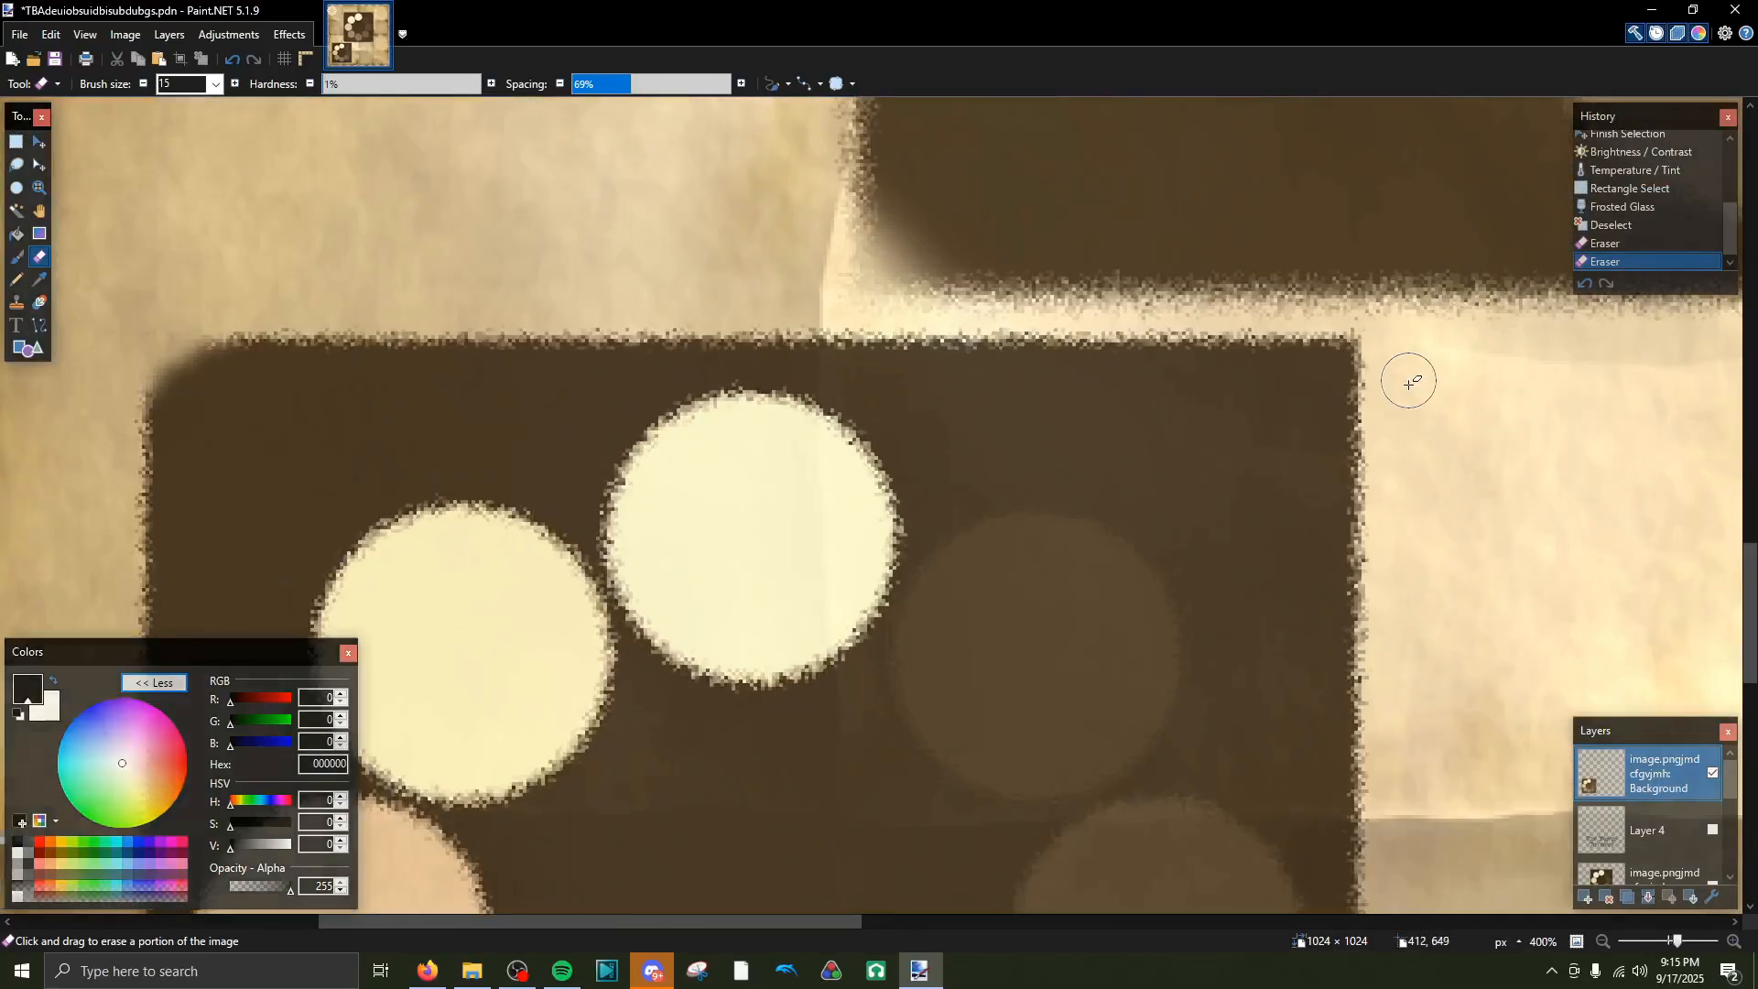
mouse_move(1328, 344)
left_mouse_down()
mouse_move(1208, 229)
mouse_move(1076, 157)
left_mouse_up()
mouse_move(1245, 249)
left_mouse_down()
mouse_move(1236, 194)
mouse_move(1268, 224)
left_mouse_up()
scroll(1269, 270, "down", 3)
scroll(1252, 277, "down", 3)
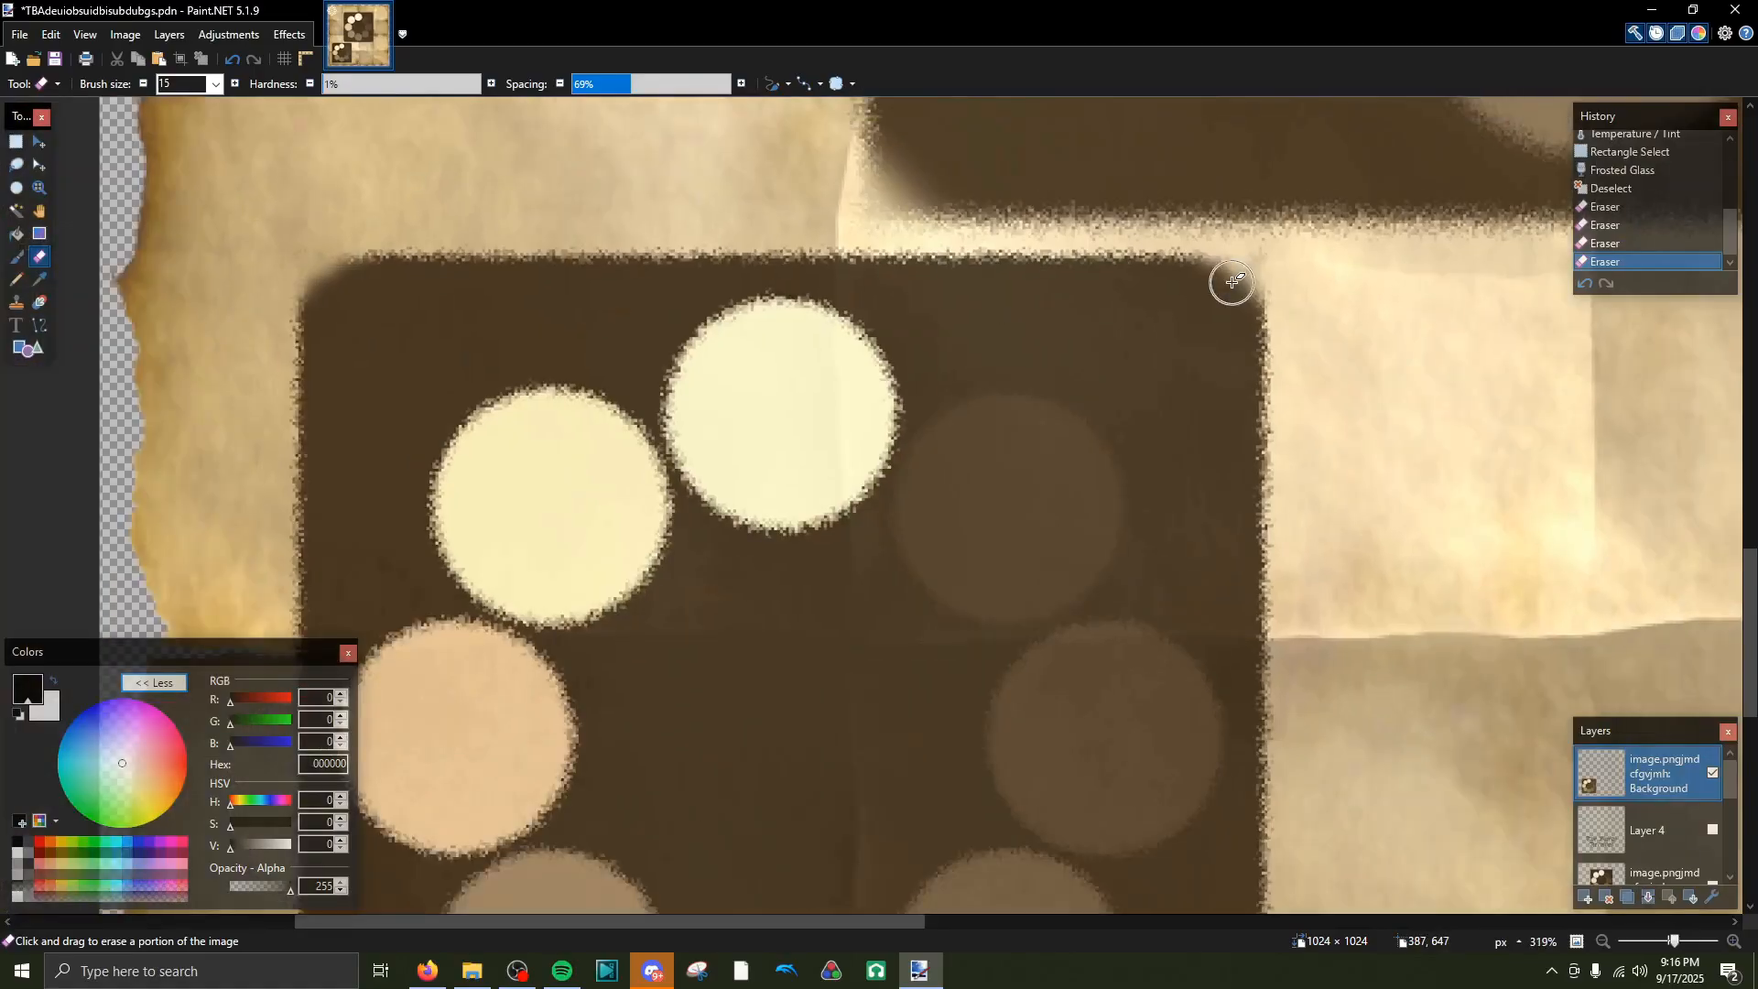
Round off the imported picture's lower-left and lower-right corners with the same Eraser settings
scroll(797, 440, "down", 3)
scroll(798, 435, "up", 4)
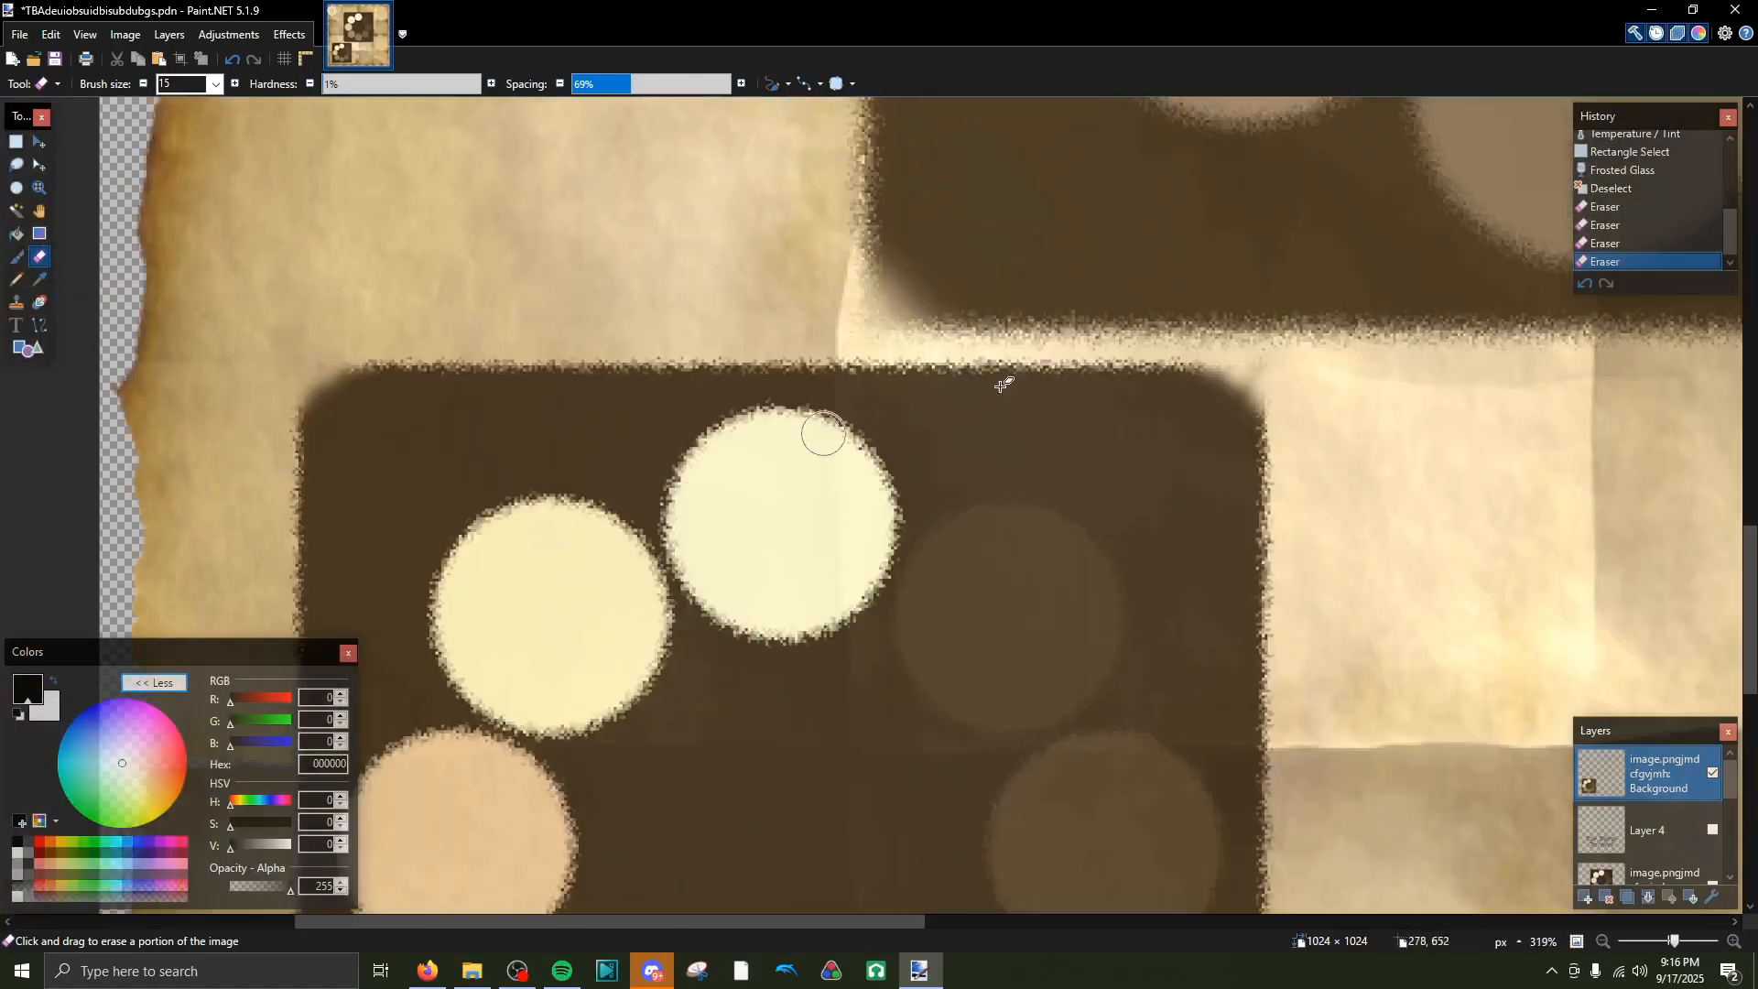
scroll(745, 495, "down", 10)
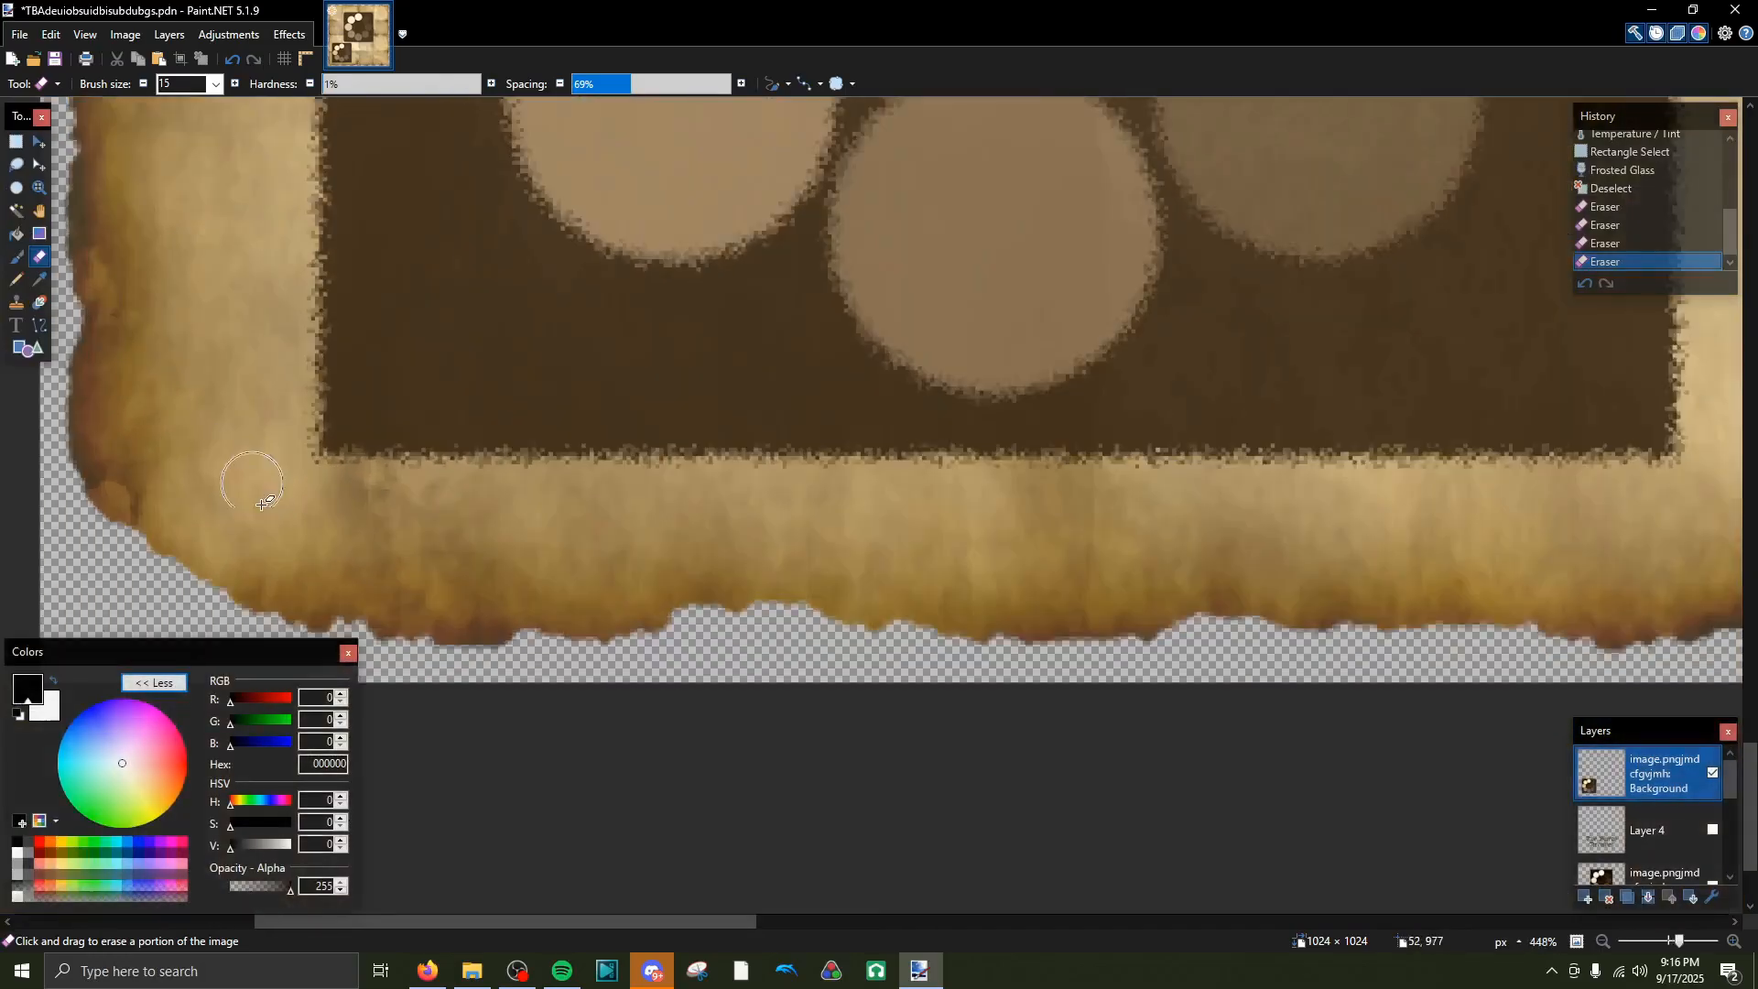
scroll(251, 474, "up", 6)
mouse_move(588, 461)
left_mouse_down()
mouse_move(333, 184)
mouse_move(647, 424)
mouse_move(498, 455)
mouse_move(253, 202)
mouse_move(550, 451)
mouse_move(563, 513)
left_mouse_up()
left_click_drag(363, 920, 767, 870)
mouse_move(913, 232)
left_mouse_down()
mouse_move(679, 365)
mouse_move(844, 311)
mouse_move(694, 513)
mouse_move(787, 531)
left_mouse_up()
Compare the finished small emblem with the large original on the parchment, and make Layer 4 visible
scroll(558, 751, "down", 10)
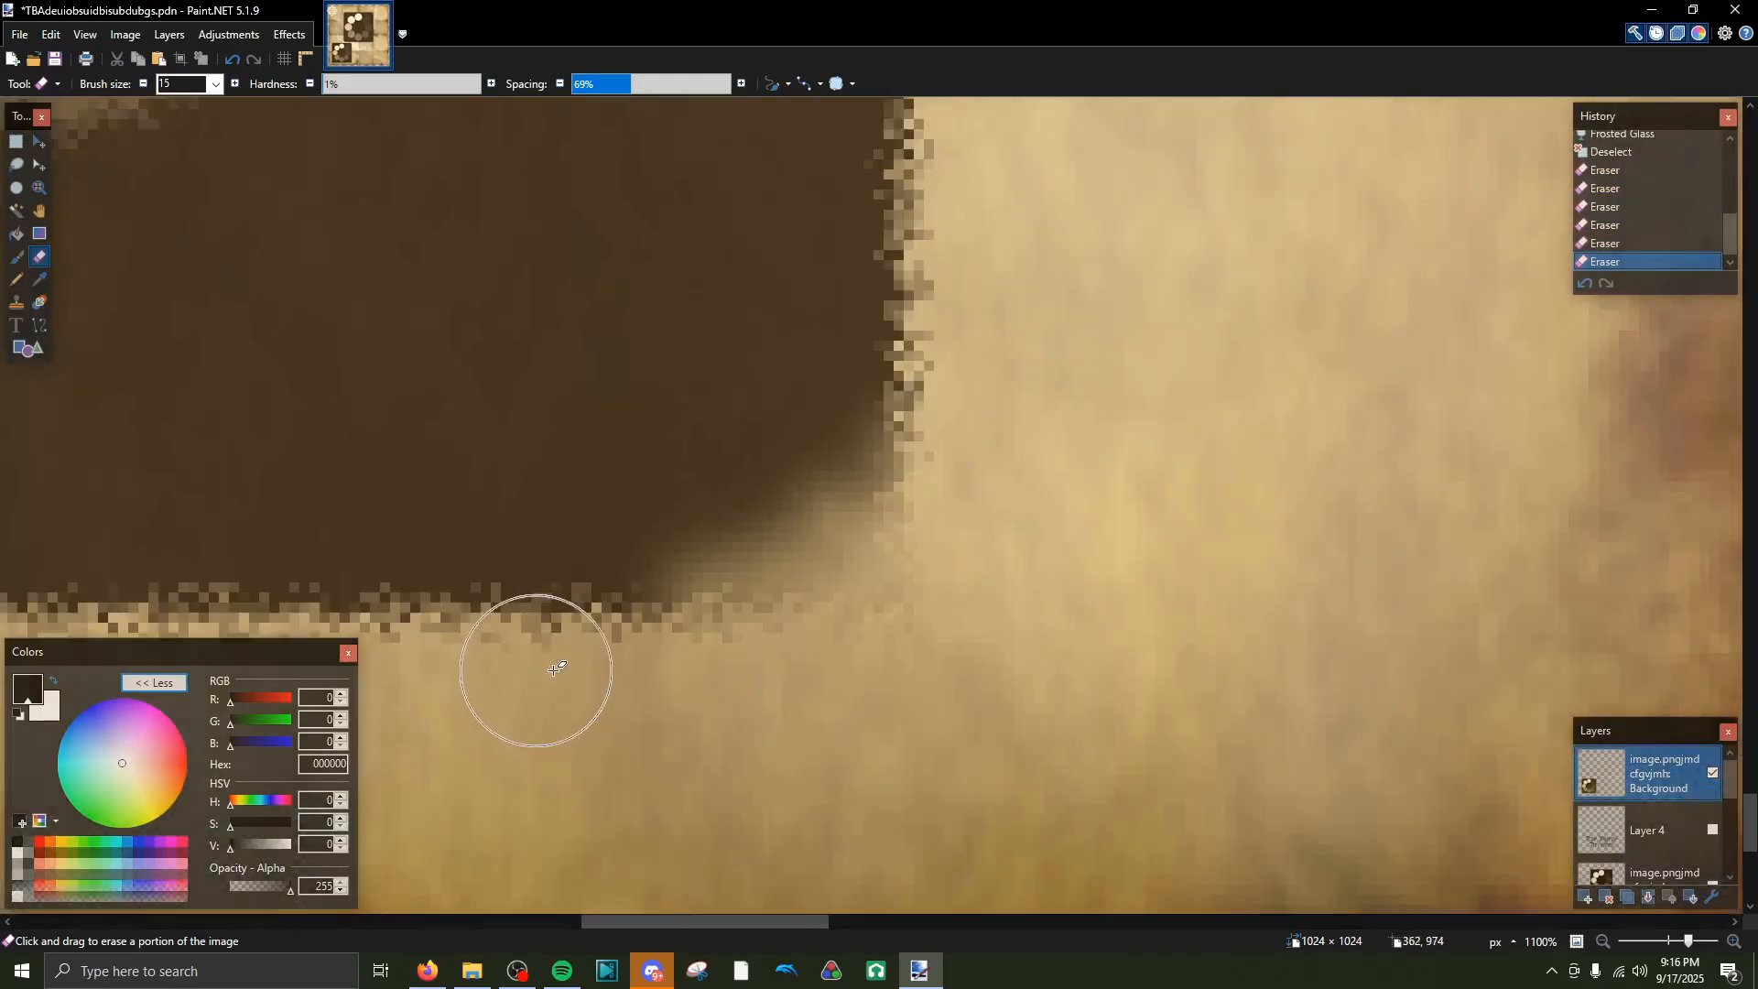
scroll(526, 445, "down", 3)
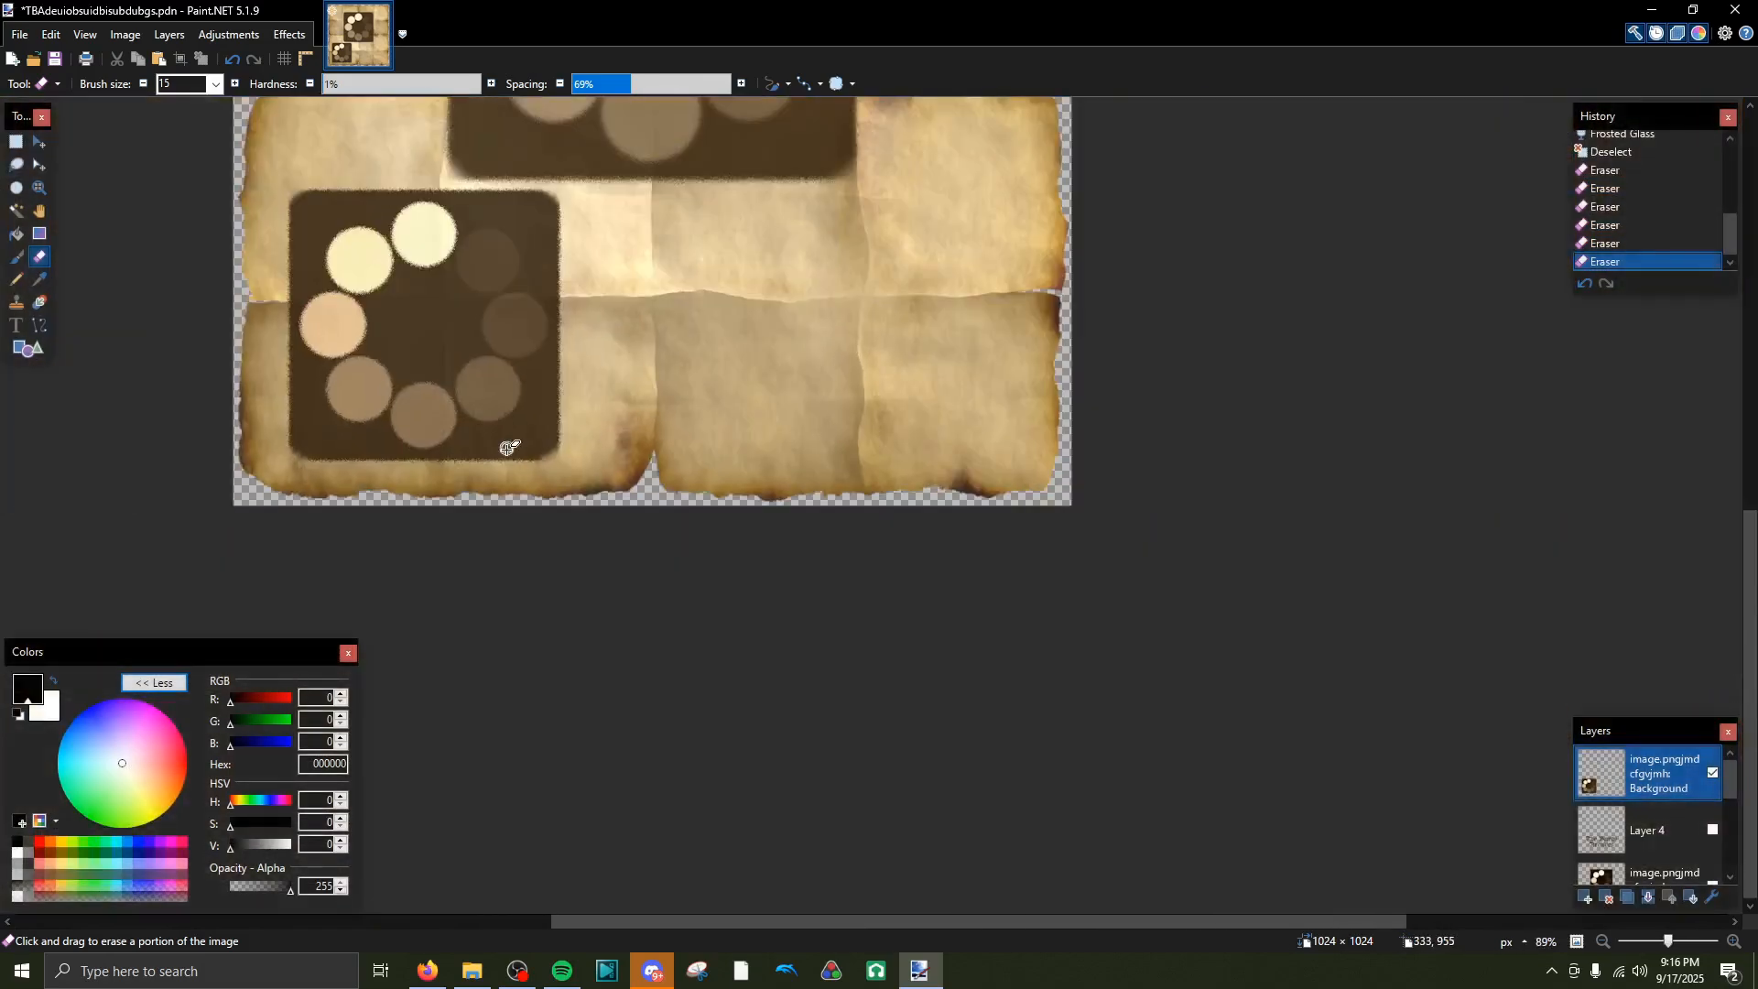
scroll(655, 350, "up", 3)
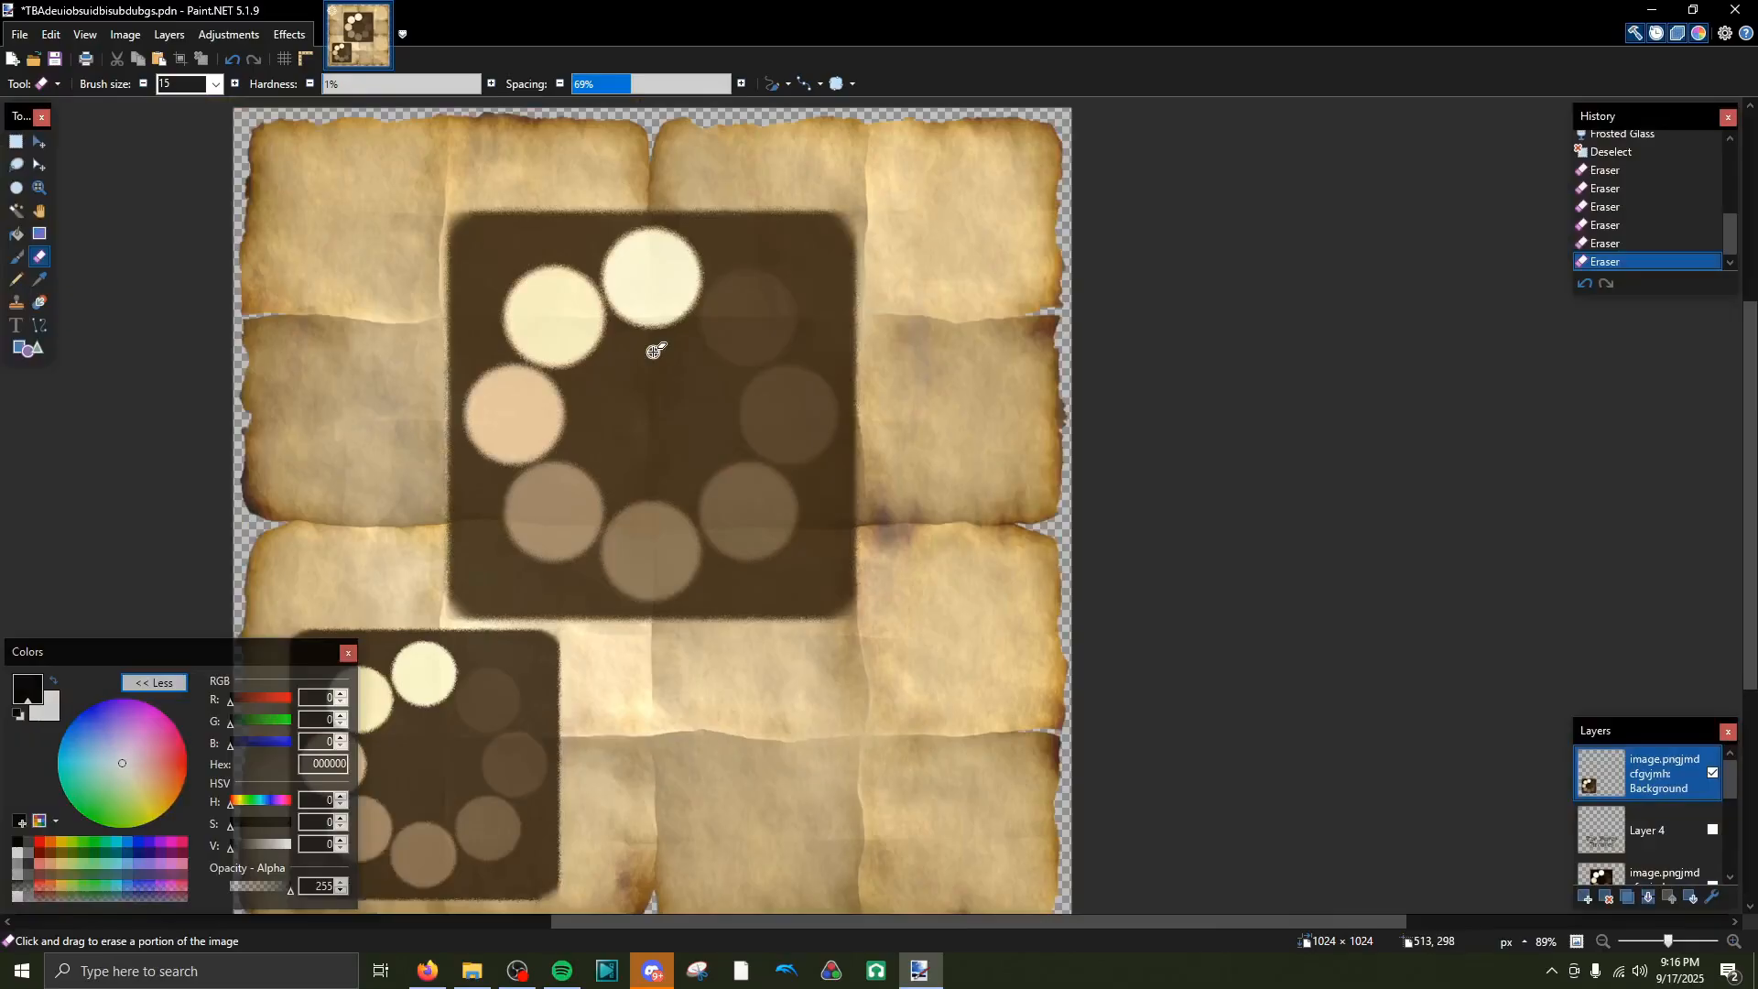
scroll(498, 381, "down", 2)
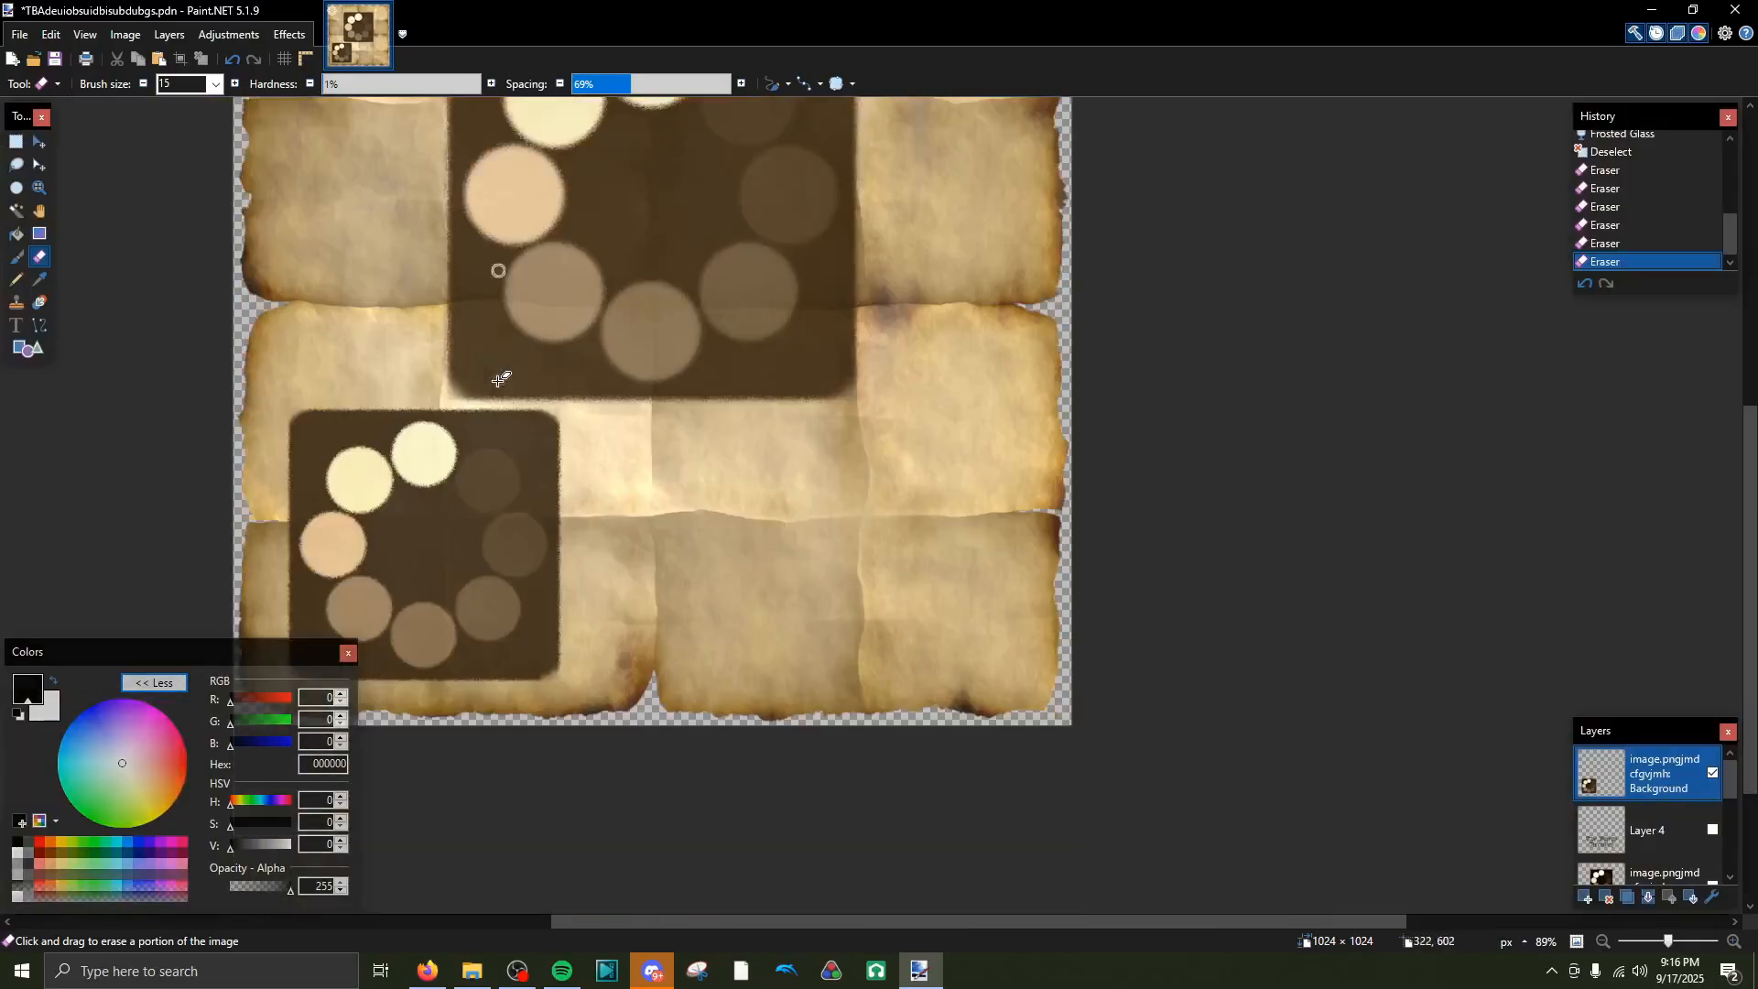
scroll(449, 394, "up", 2)
scroll(430, 417, "down", 3)
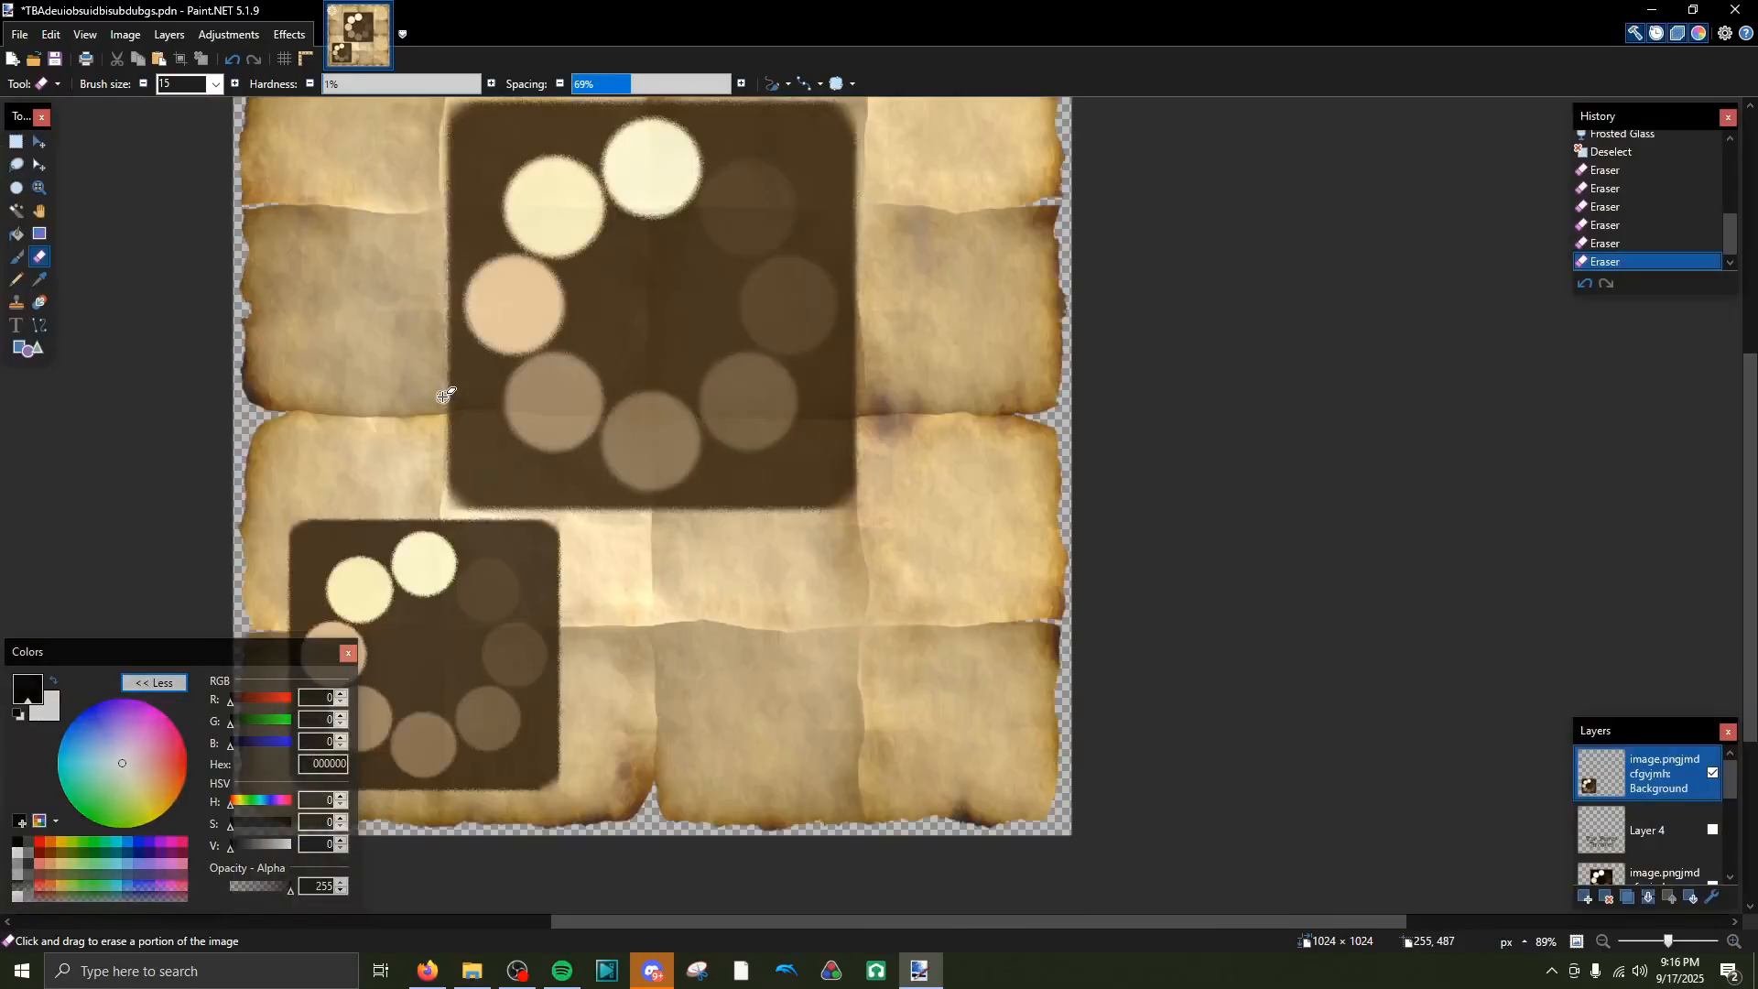
scroll(302, 437, "up", 2)
scroll(294, 440, "down", 2)
scroll(284, 443, "up", 4)
scroll(330, 471, "down", 2)
left_click(1713, 831)
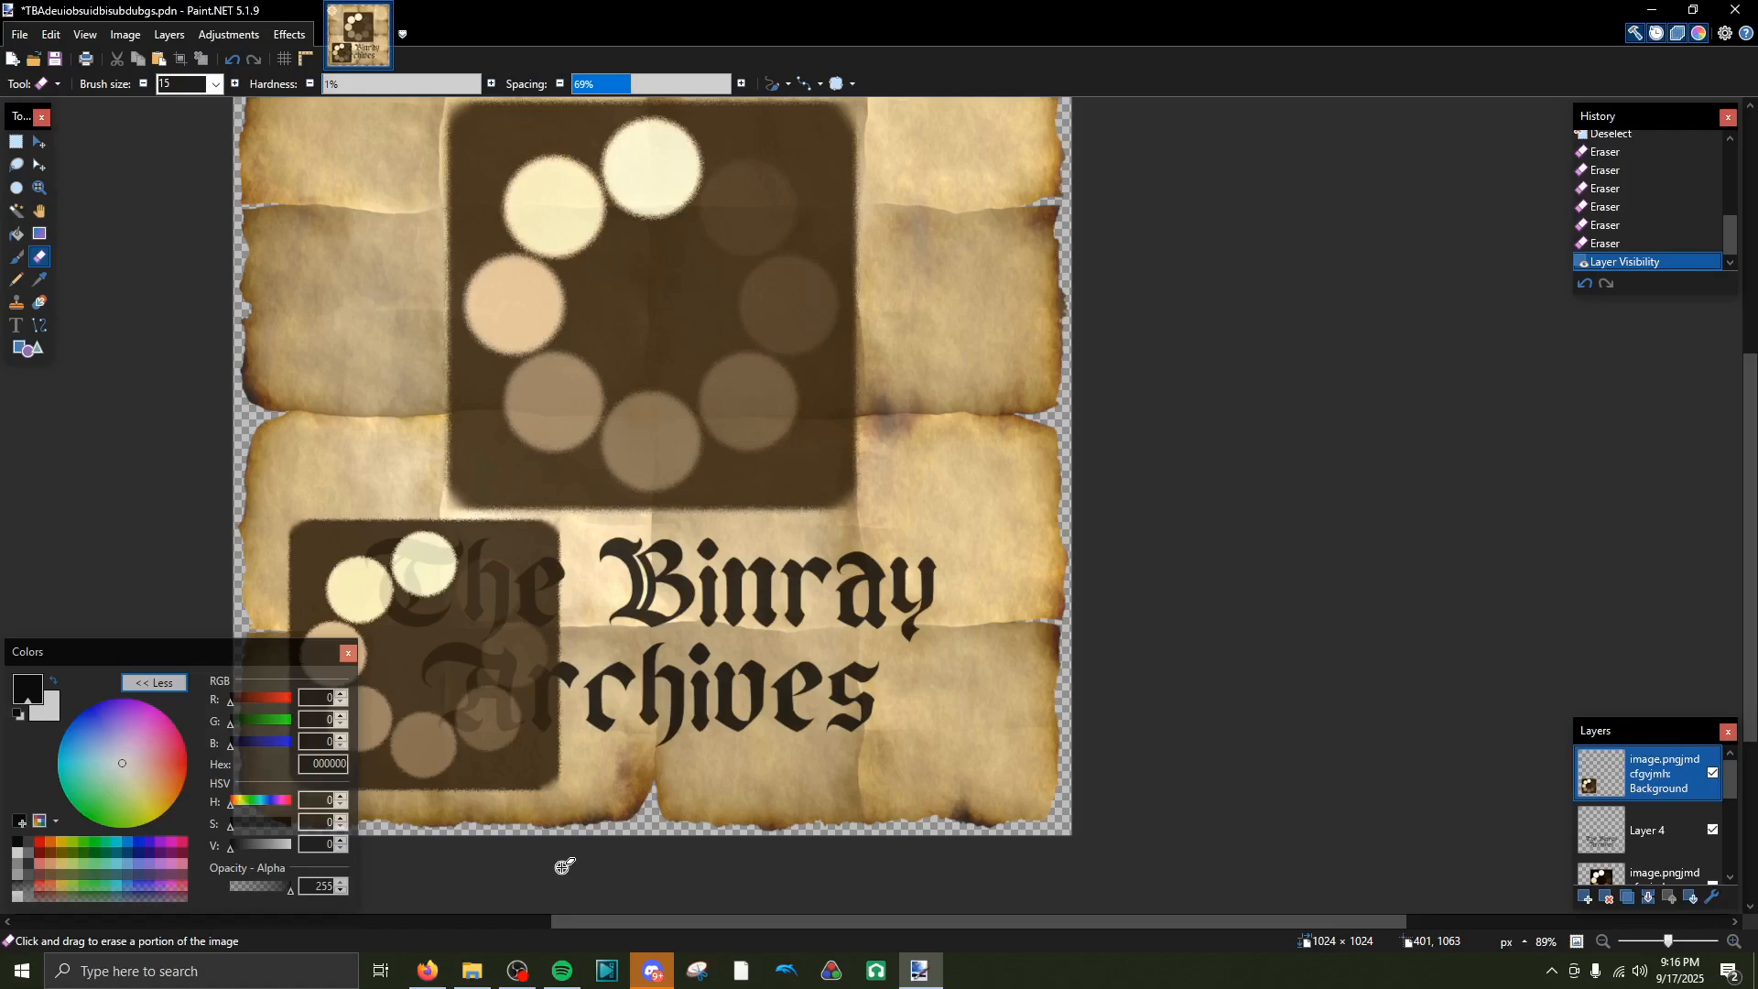
Switch to Firefox and open binrayarchives.com in place of the current search results
left_click(428, 970)
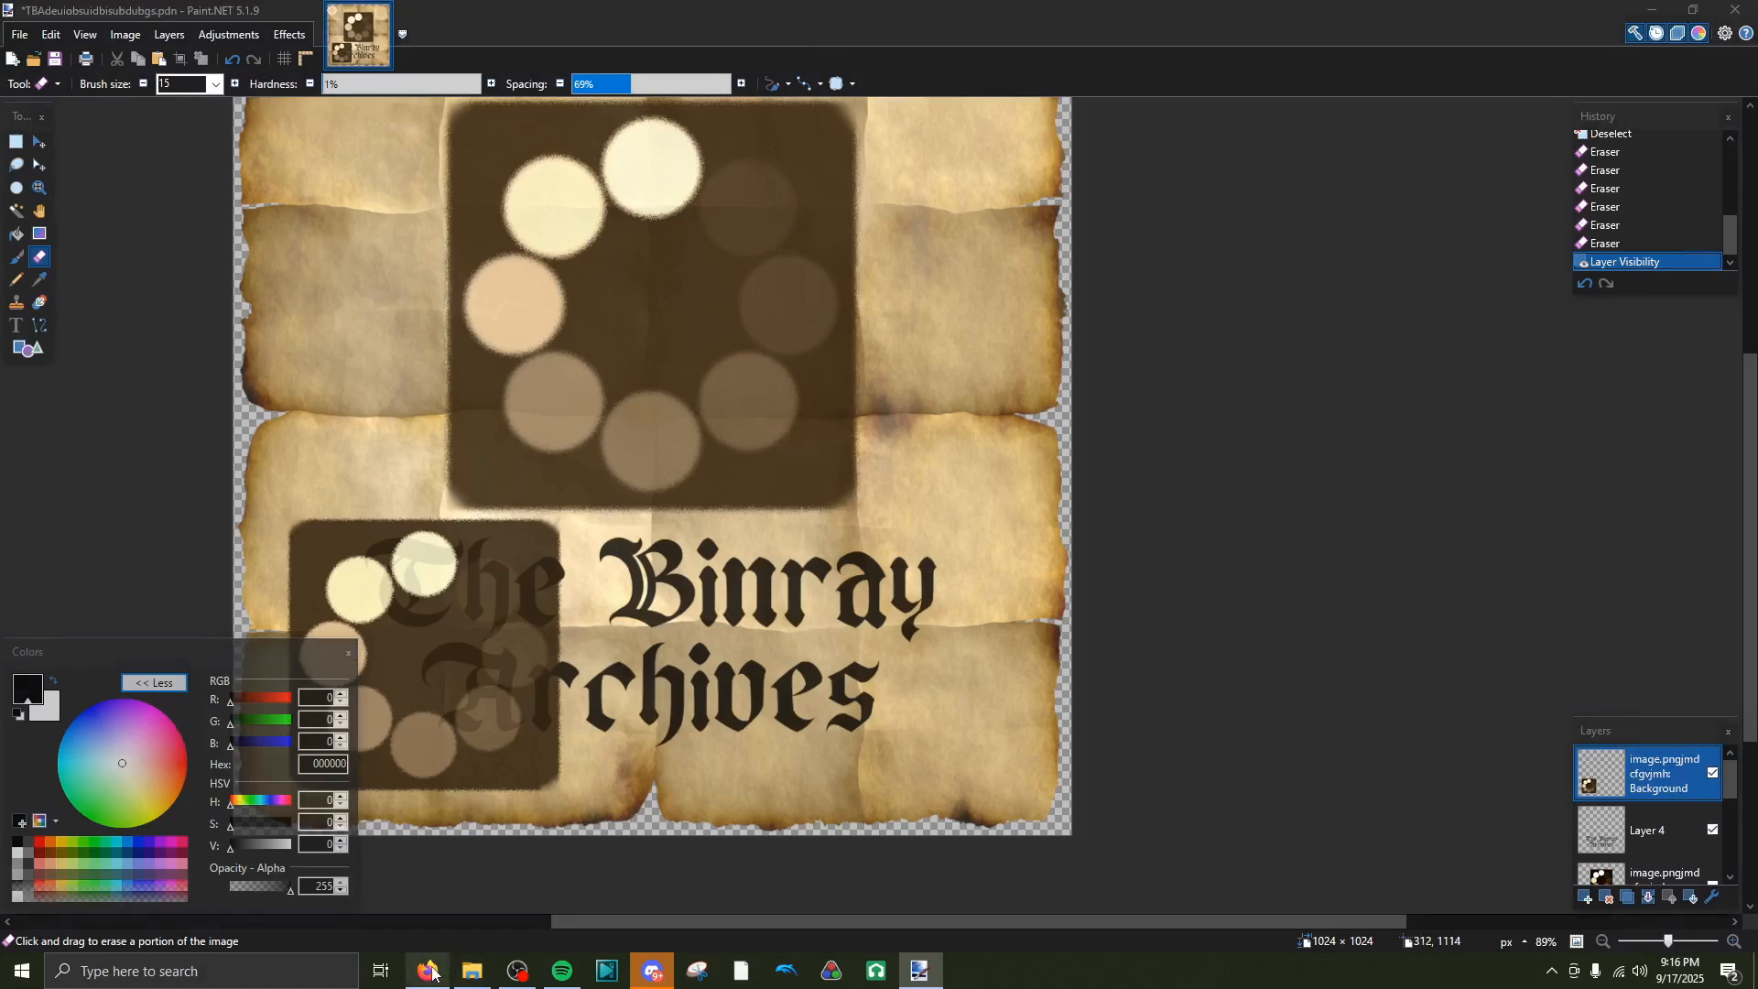
left_click(1244, 66)
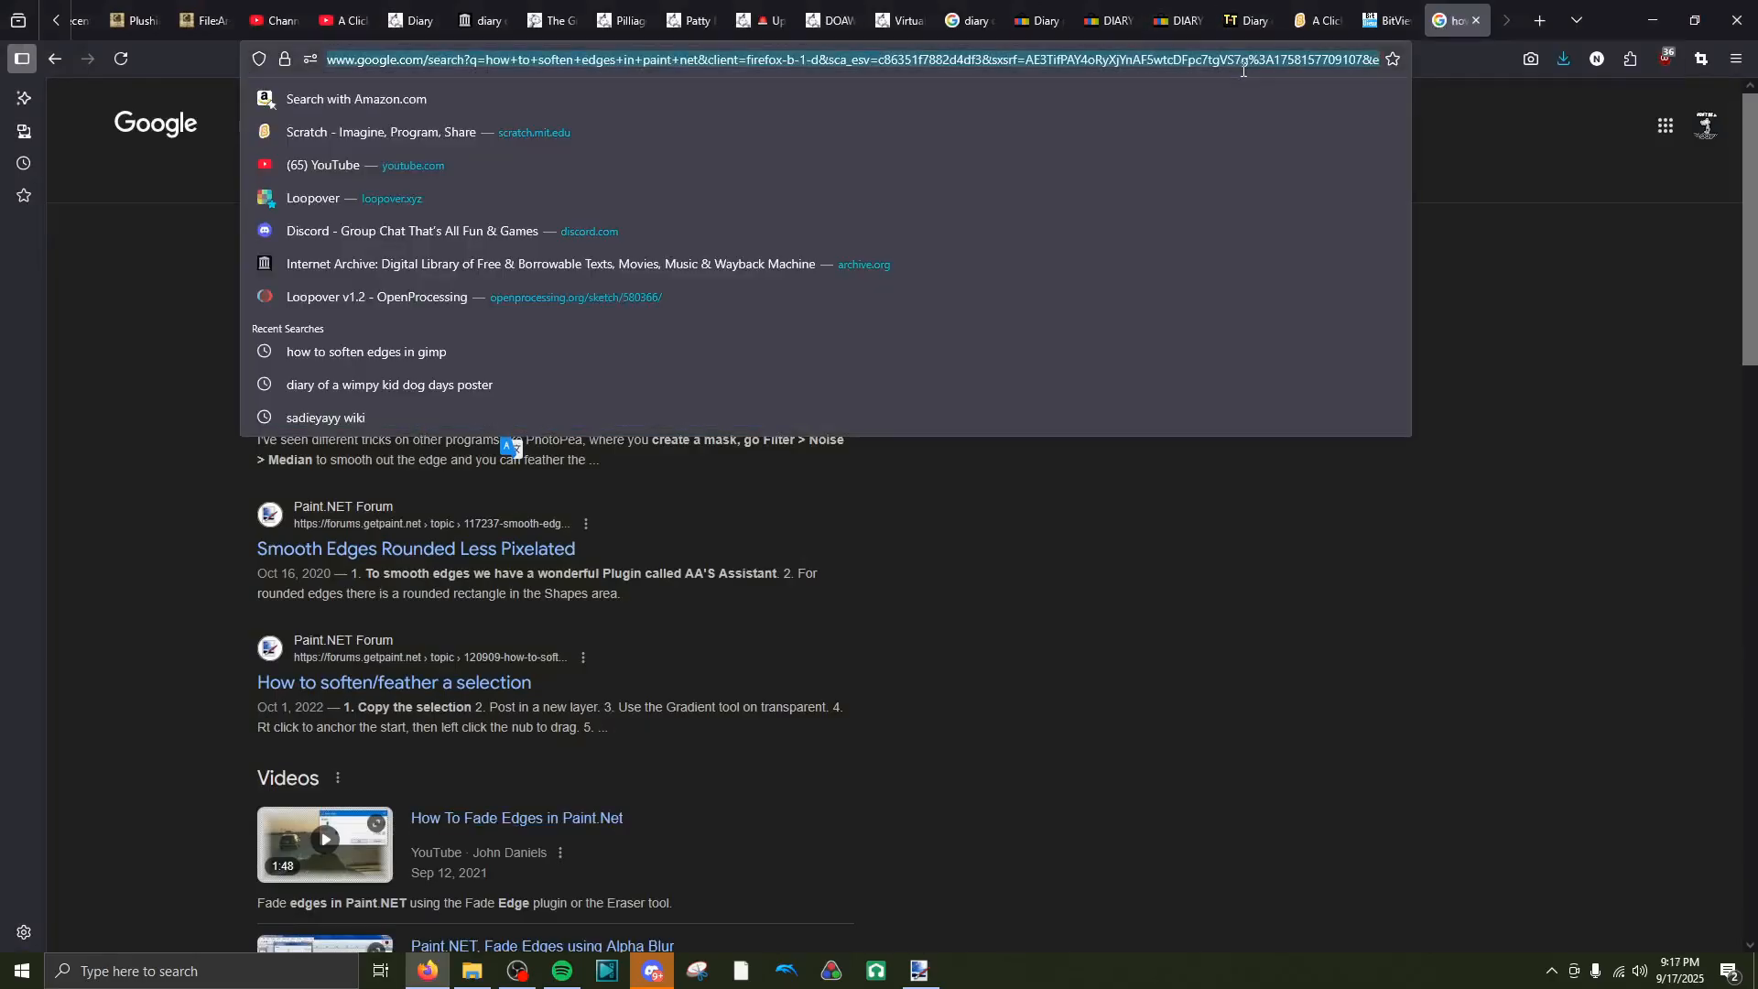
type("binrayarchives.com/")
key("Return")
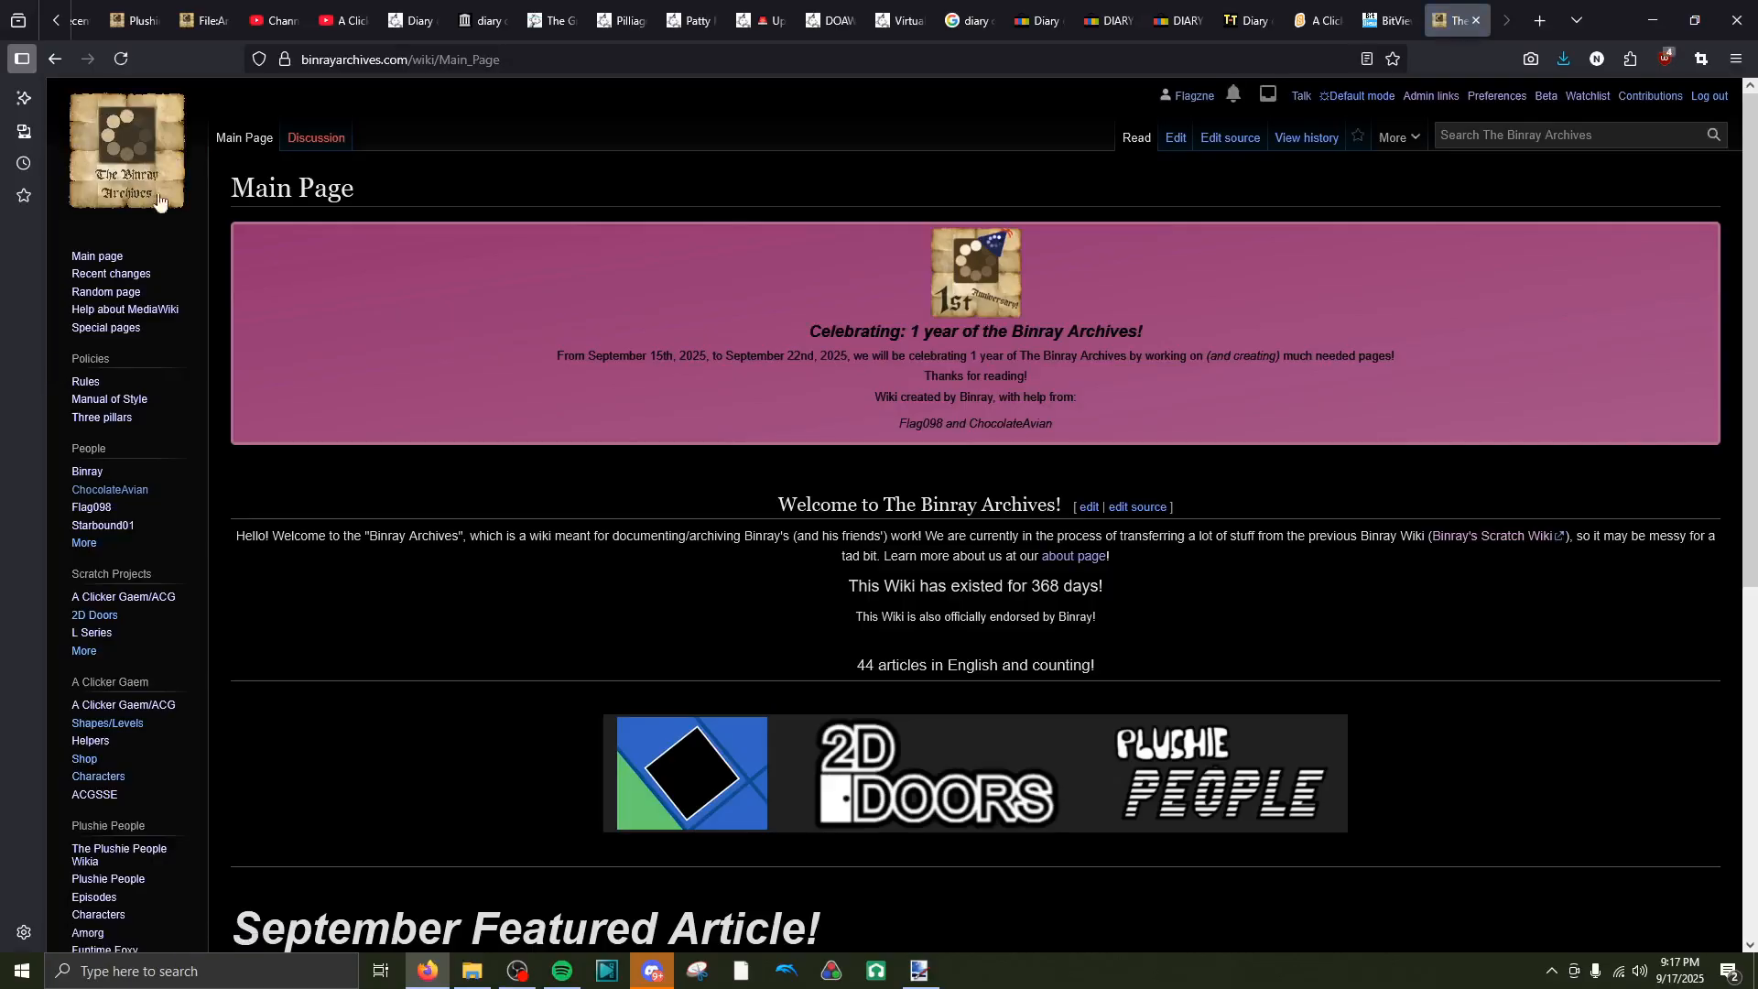
Find the wiki's File:Archive logo.png page and open the 1,024 × 1,024 version from its file history
left_click(1570, 138)
type("Fl")
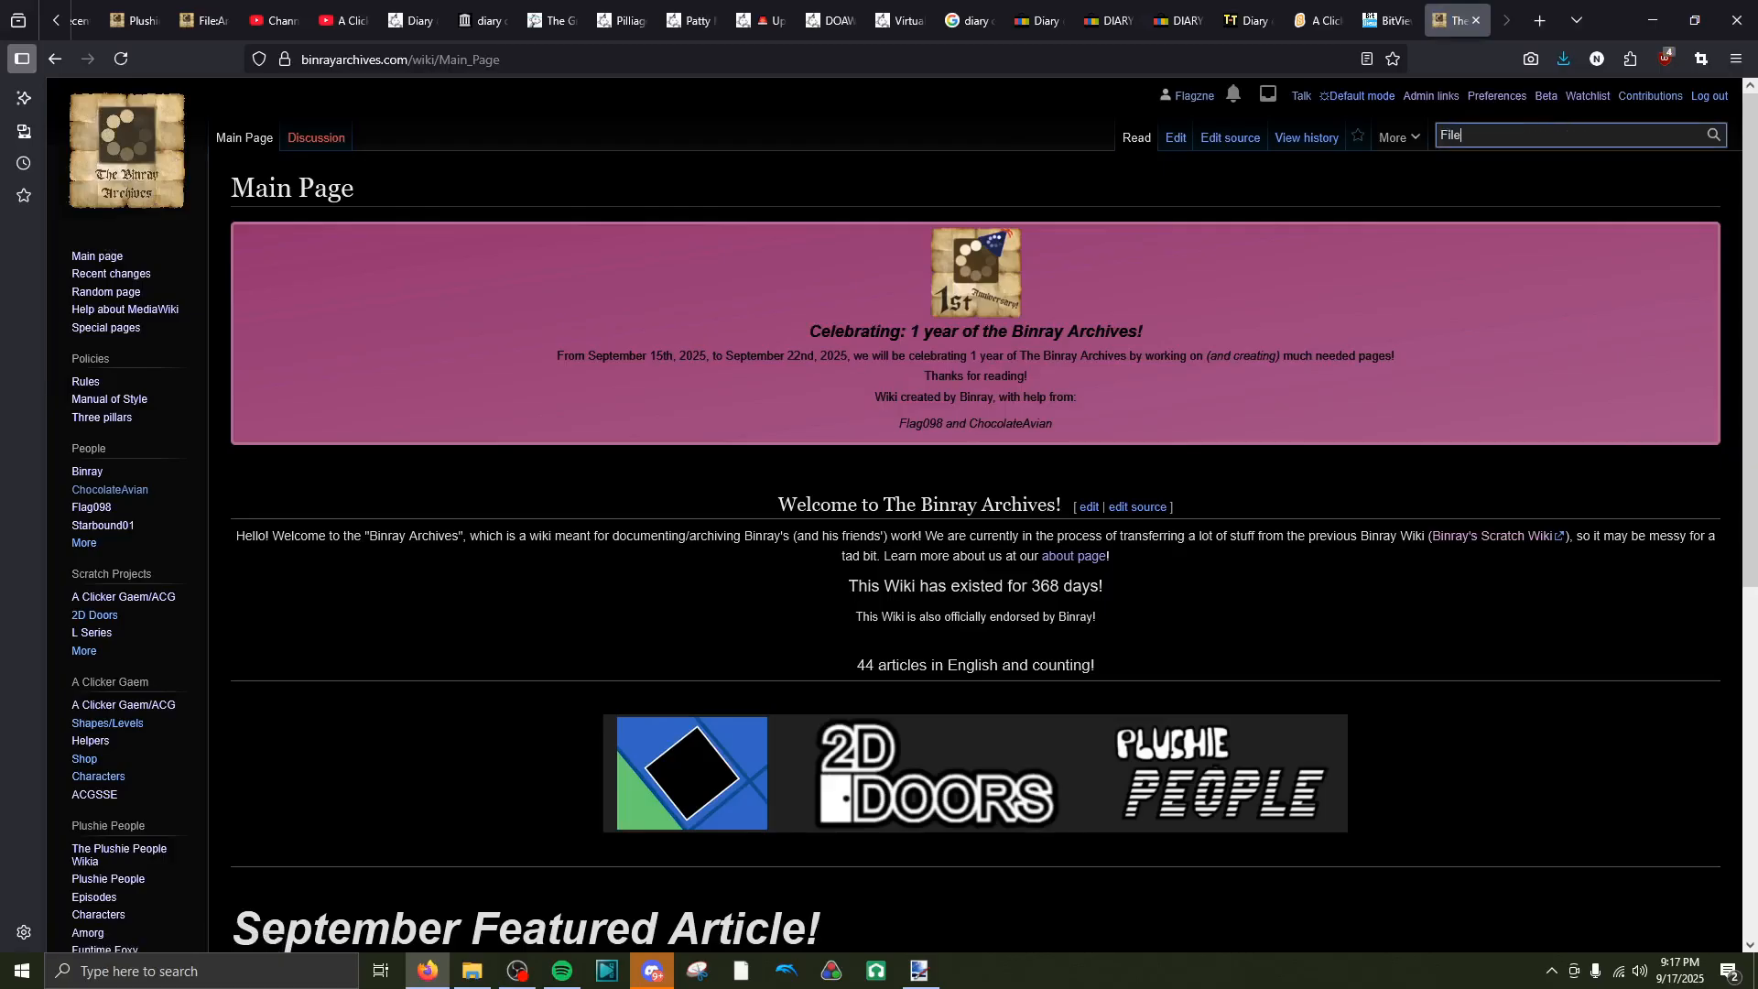
type("le:Archi")
key("Down")
key("Return")
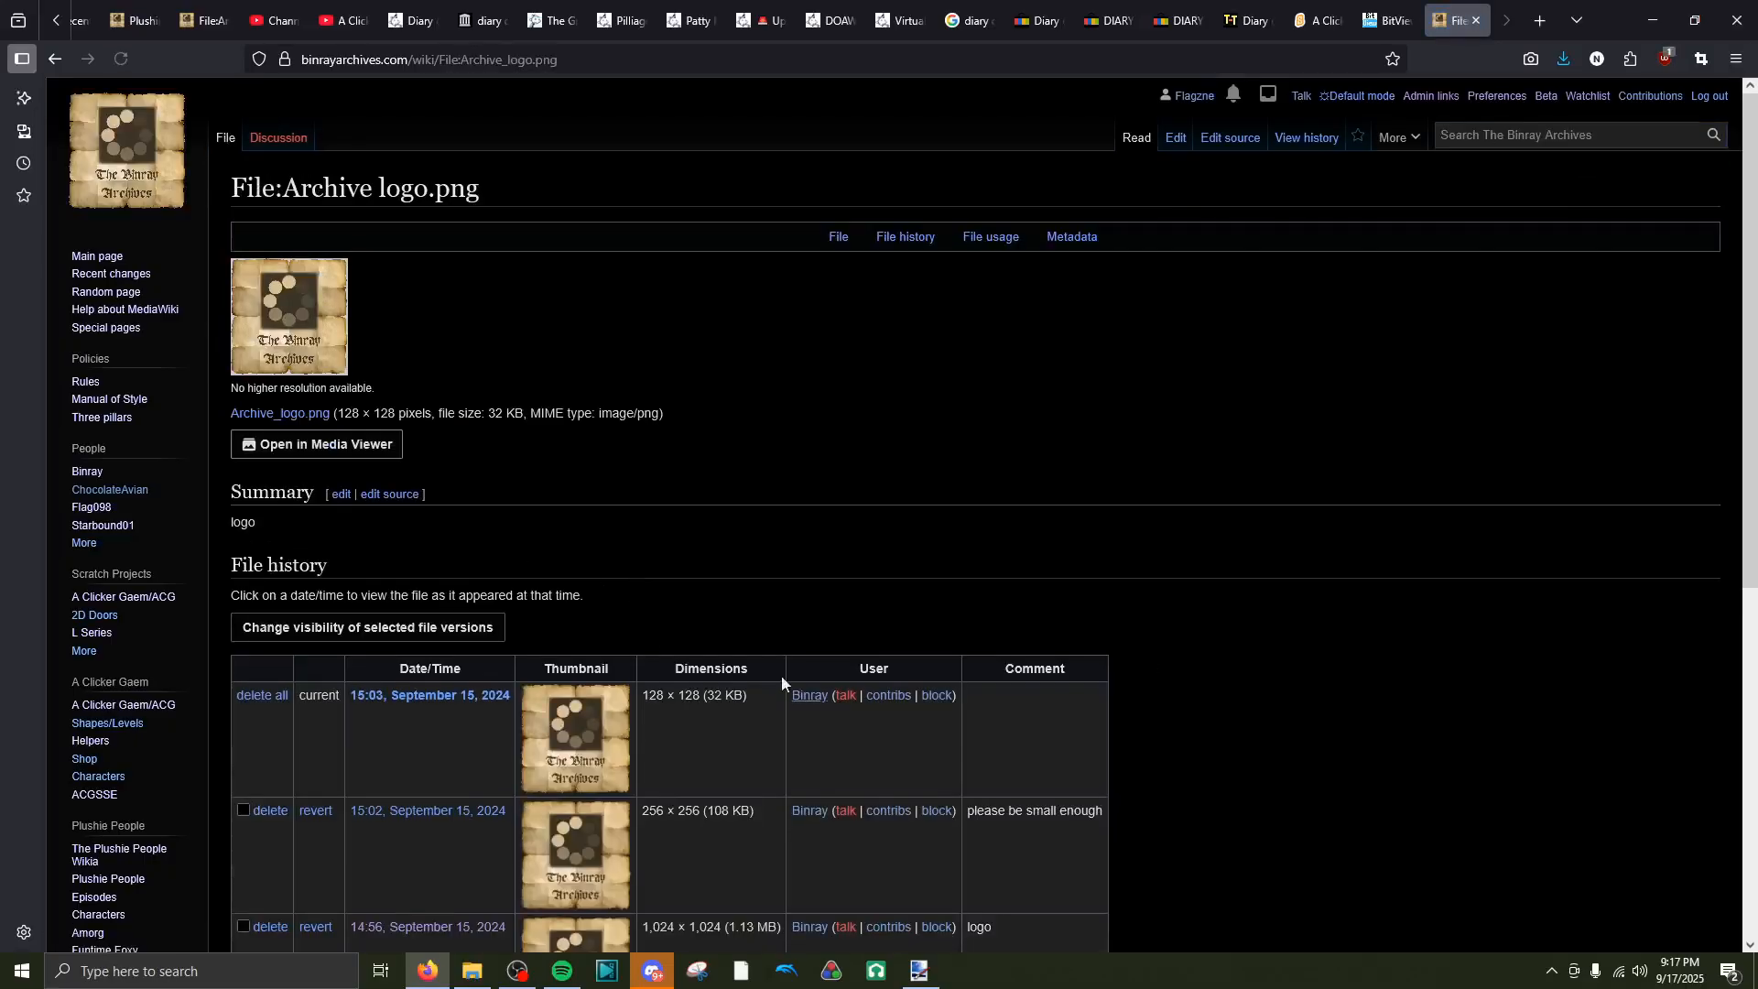
scroll(522, 494, "down", 5)
left_click(538, 491)
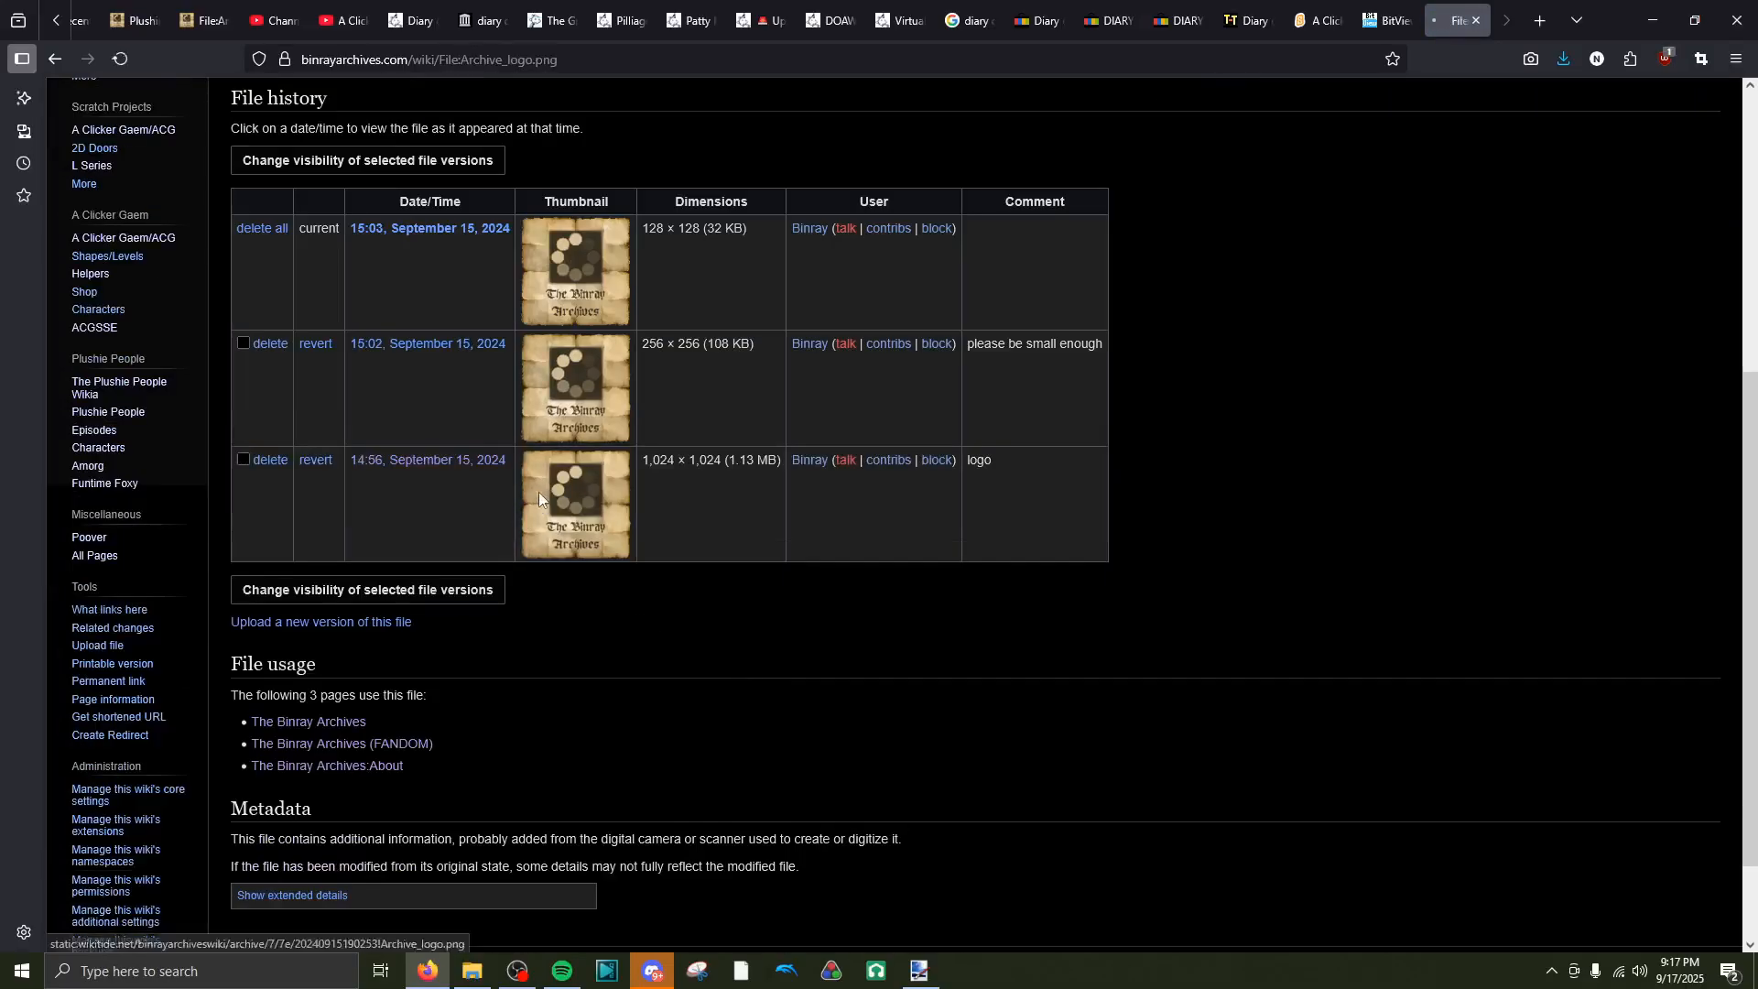